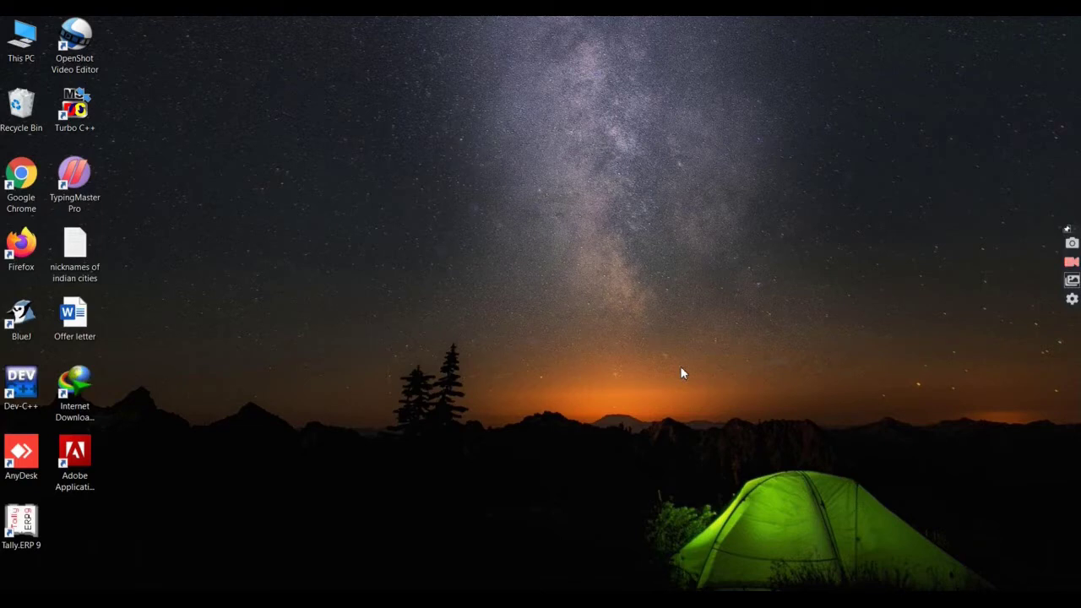
Step: Refresh the desktop twice from its right-click menu
{"action": "right_click", "coordinate": [566, 200]}
{"action": "left_click", "coordinate": [594, 235]}
{"action": "right_click", "coordinate": [506, 109]}
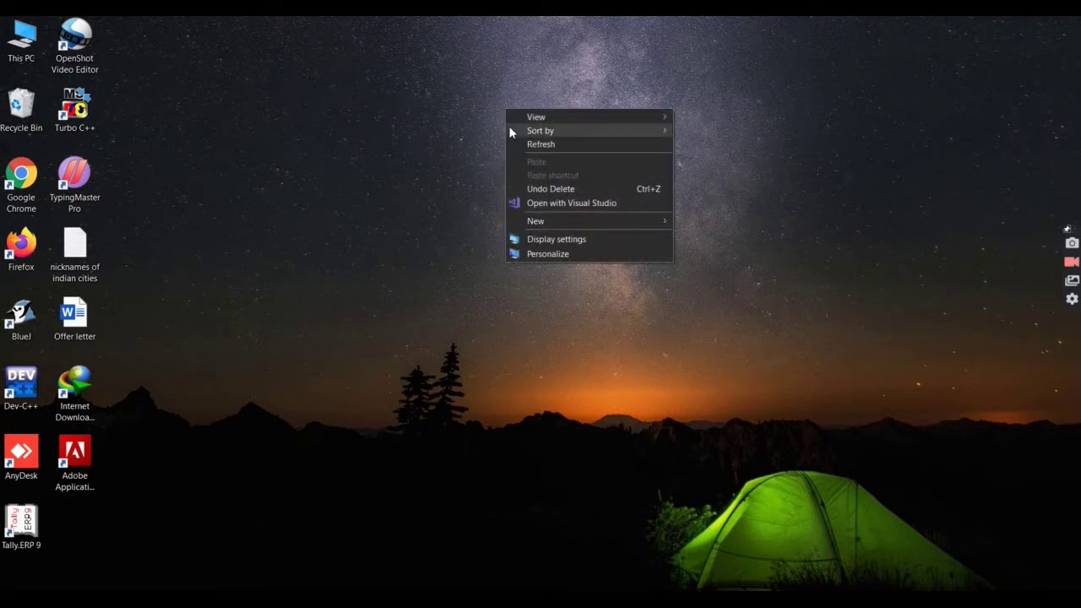
{"action": "left_click", "coordinate": [512, 147]}
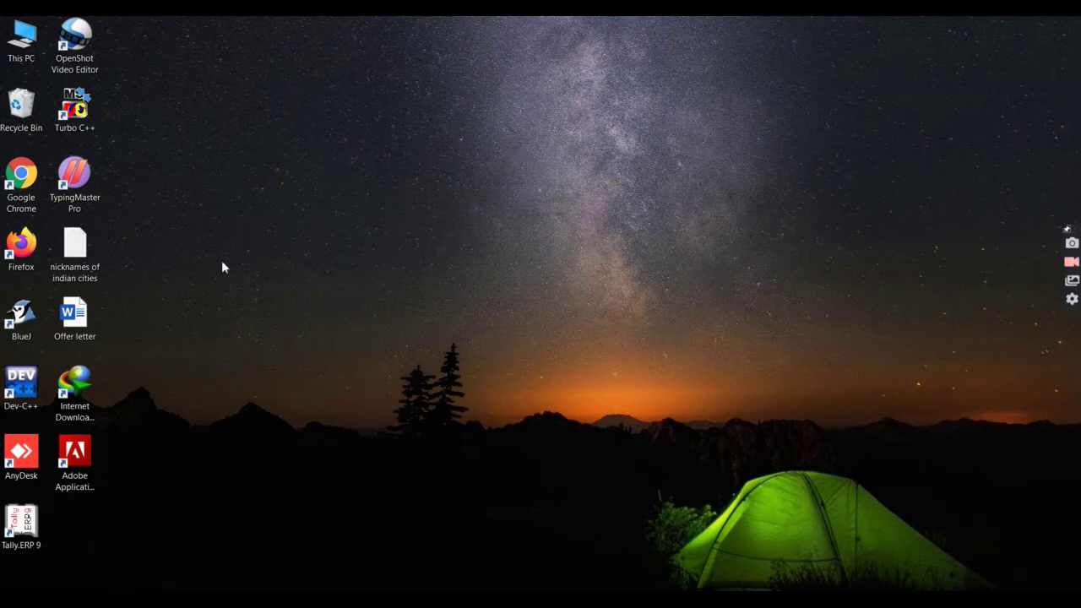
Step: Open the Offer letter, place the cursor after Instakart pvt ltd, and show the Mailings tools
{"action": "double_click", "coordinate": [75, 317]}
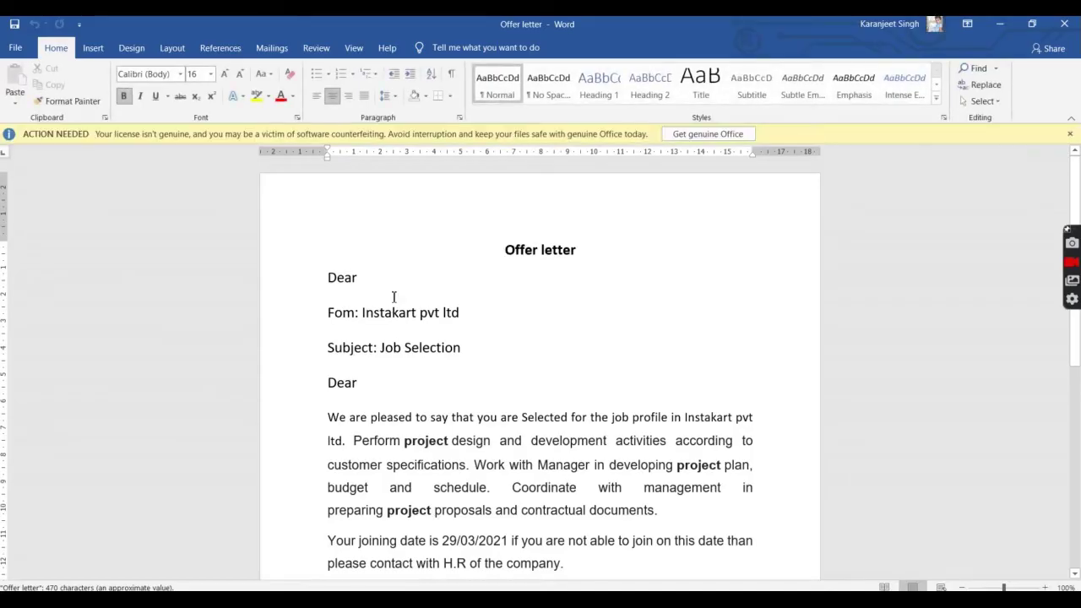
{"action": "scroll", "coordinate": [509, 321], "scroll_direction": "down", "scroll_amount": 5}
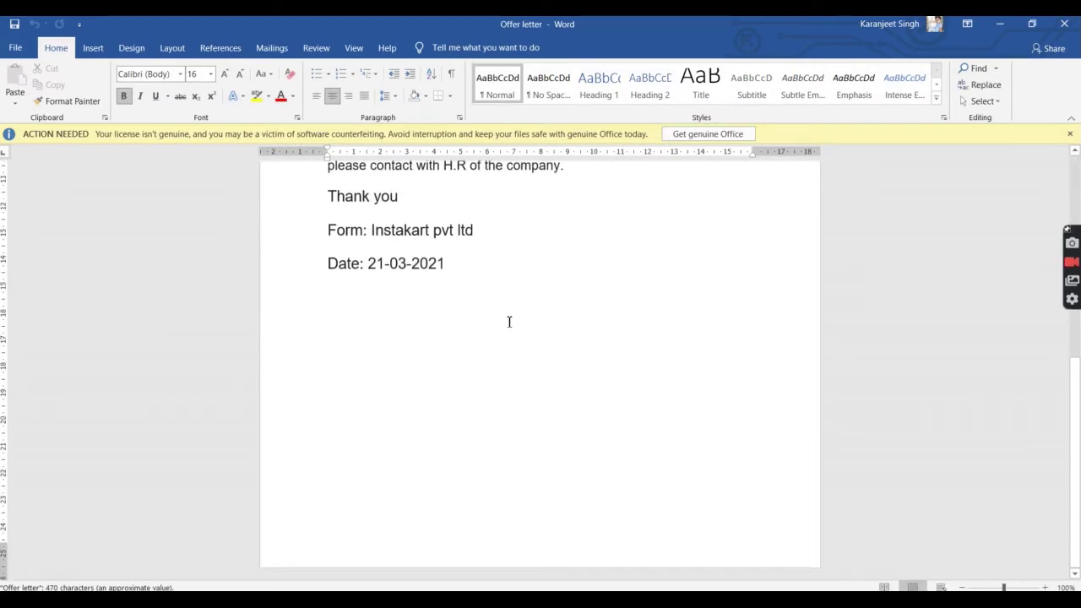
{"action": "scroll", "coordinate": [509, 321], "scroll_direction": "up", "scroll_amount": 4}
{"action": "scroll", "coordinate": [509, 321], "scroll_direction": "up", "scroll_amount": 2}
{"action": "left_click", "coordinate": [492, 312]}
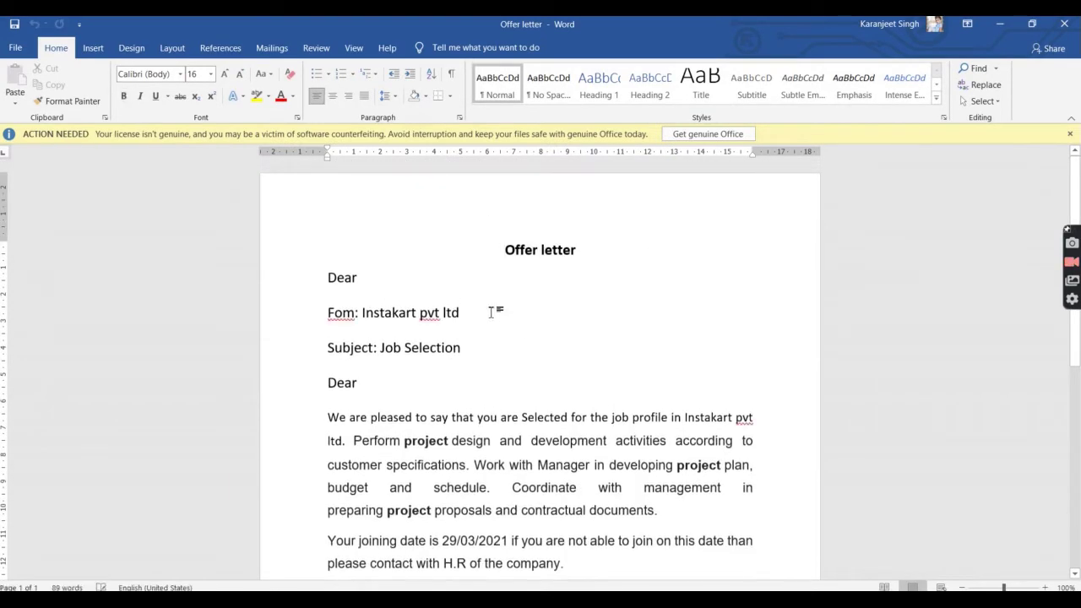
{"action": "scroll", "coordinate": [493, 313], "scroll_direction": "down", "scroll_amount": 1}
{"action": "scroll", "coordinate": [493, 313], "scroll_direction": "up", "scroll_amount": 1}
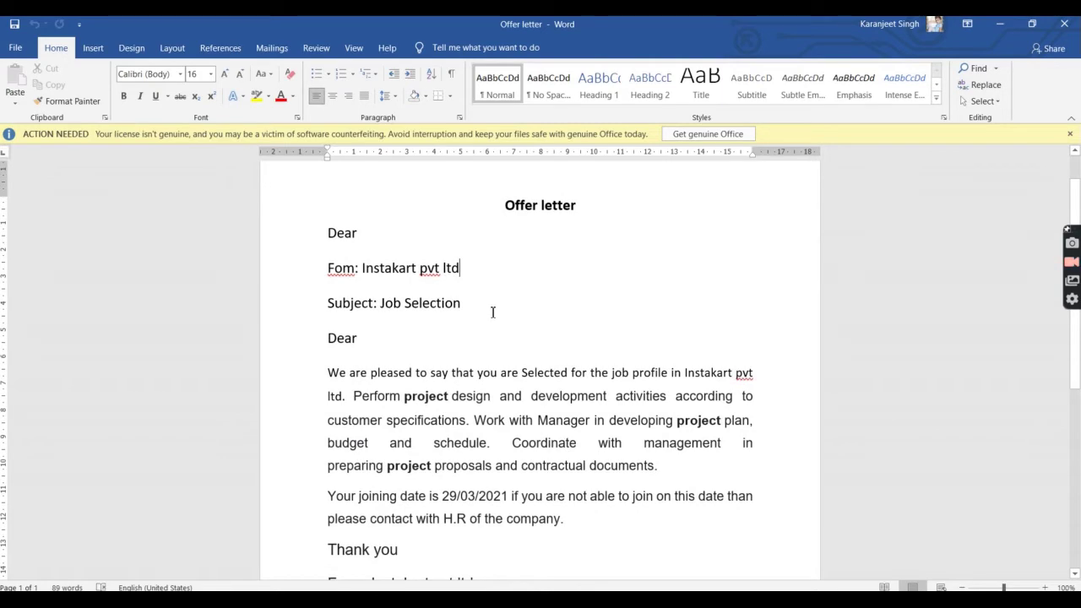
{"action": "scroll", "coordinate": [493, 311], "scroll_direction": "down", "scroll_amount": 8}
{"action": "scroll", "coordinate": [493, 312], "scroll_direction": "up", "scroll_amount": 7}
{"action": "scroll", "coordinate": [493, 313], "scroll_direction": "up", "scroll_amount": 3}
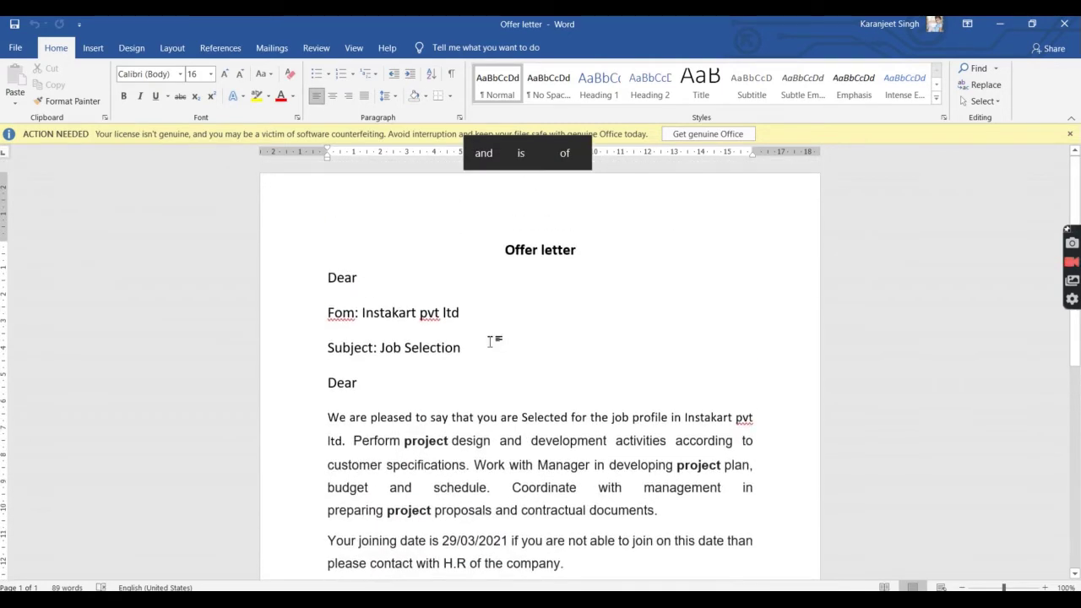
{"action": "left_click", "coordinate": [469, 323]}
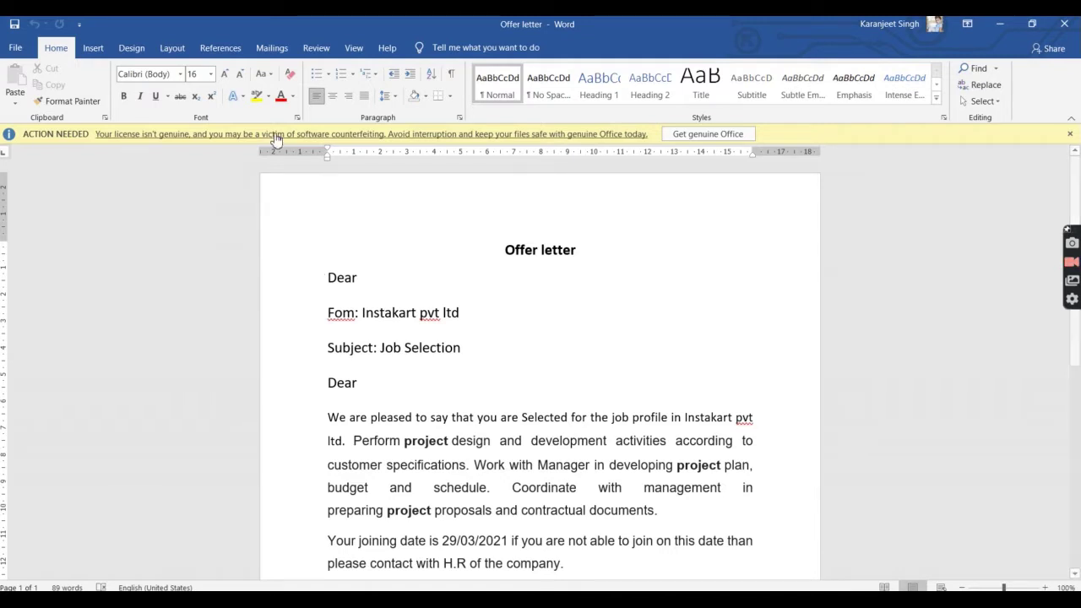
{"action": "left_click", "coordinate": [272, 49]}
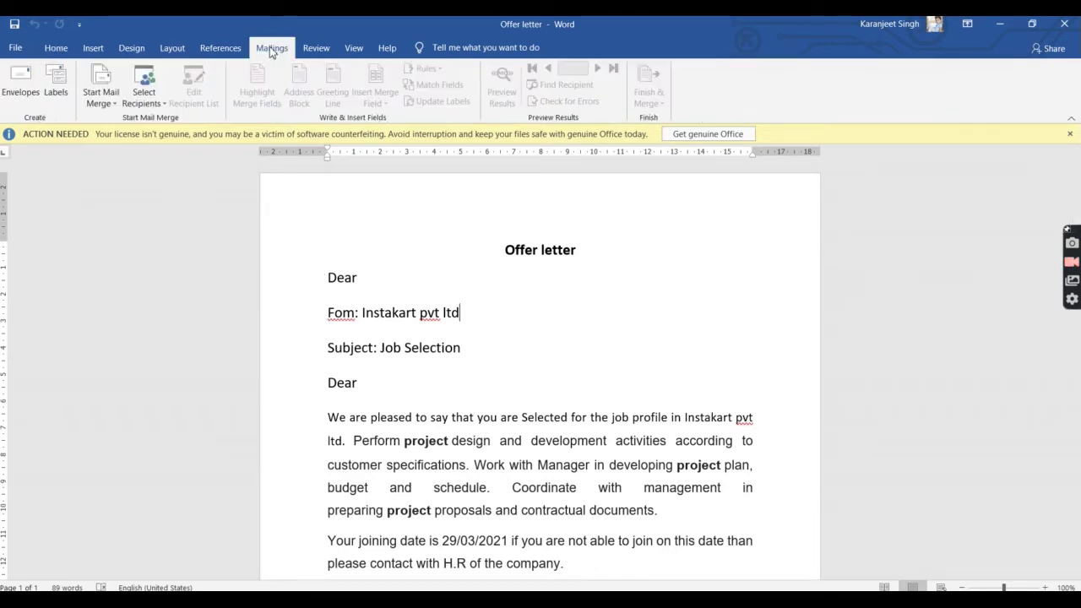
Step: Make the offer letter a Letters mail merge and open the Select Recipients choices
{"action": "left_click", "coordinate": [107, 102]}
{"action": "left_click", "coordinate": [104, 101]}
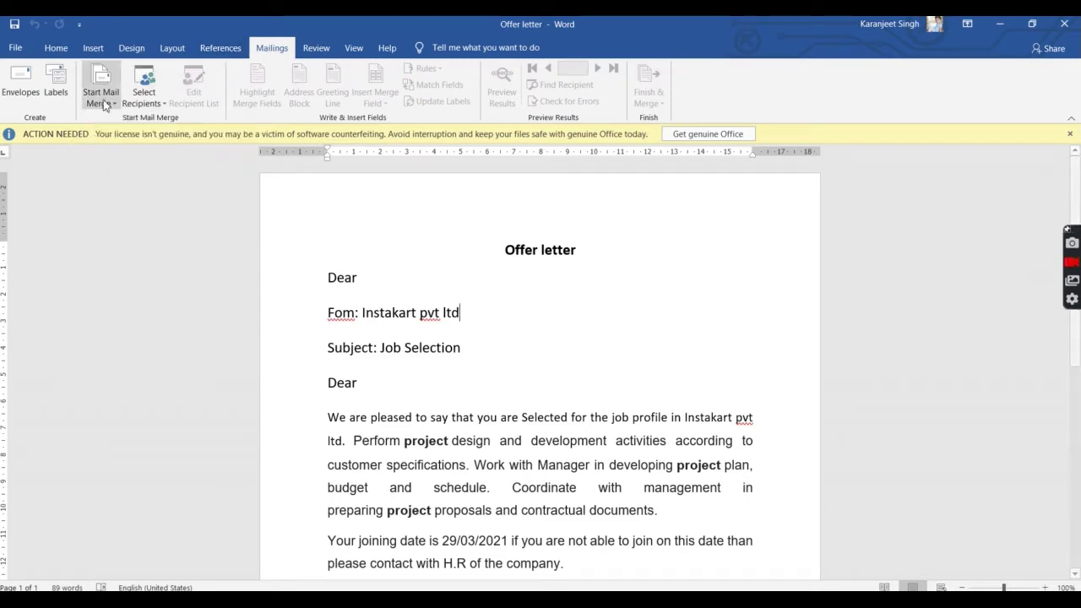
{"action": "left_click", "coordinate": [106, 103]}
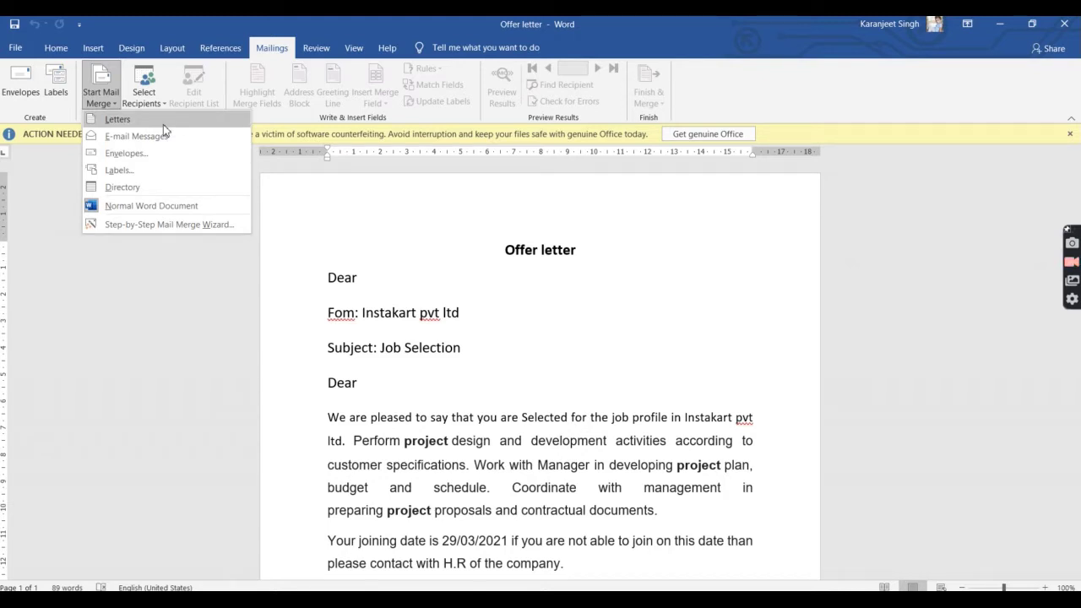
{"action": "left_click", "coordinate": [163, 124]}
{"action": "scroll", "coordinate": [431, 275], "scroll_direction": "down", "scroll_amount": 6}
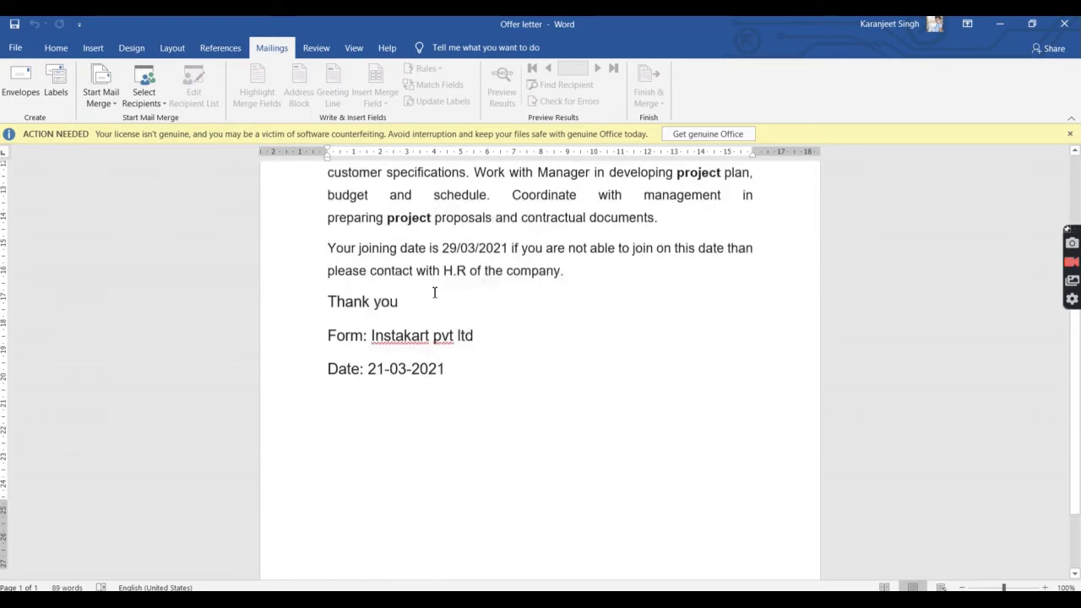
{"action": "scroll", "coordinate": [435, 291], "scroll_direction": "up", "scroll_amount": 5}
{"action": "scroll", "coordinate": [435, 292], "scroll_direction": "up", "scroll_amount": 1}
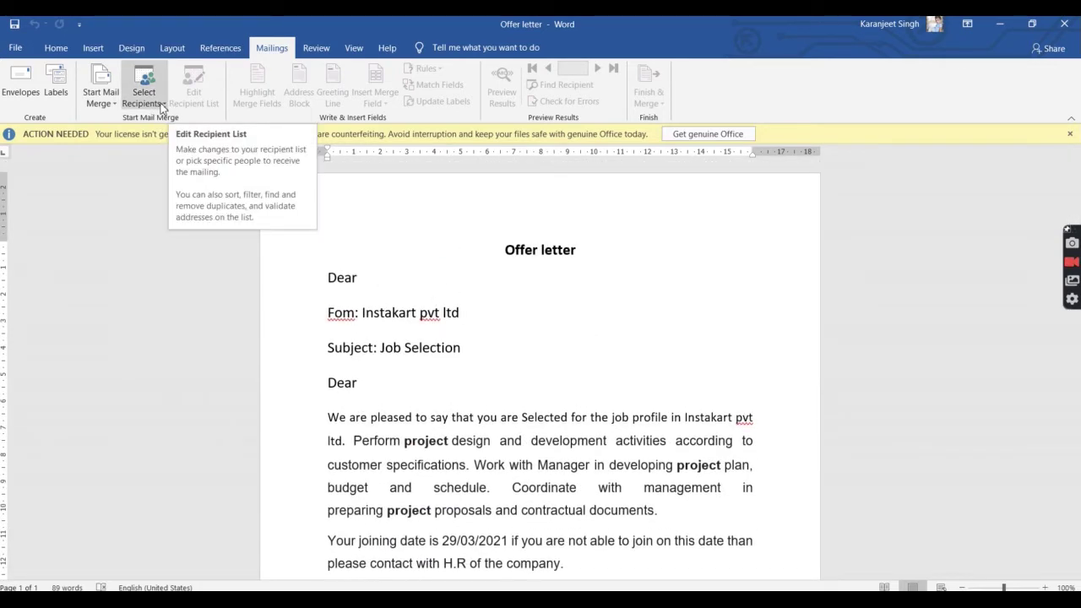
{"action": "left_click", "coordinate": [161, 104]}
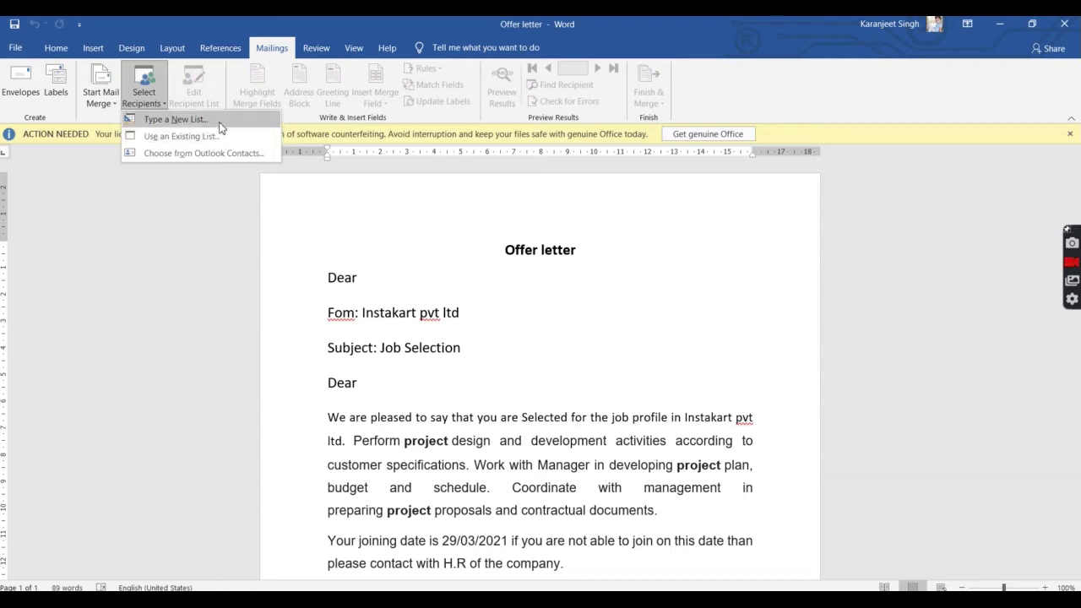
Step: Start a new typed address list with one blank entry and open Customize Columns
{"action": "left_click", "coordinate": [219, 123]}
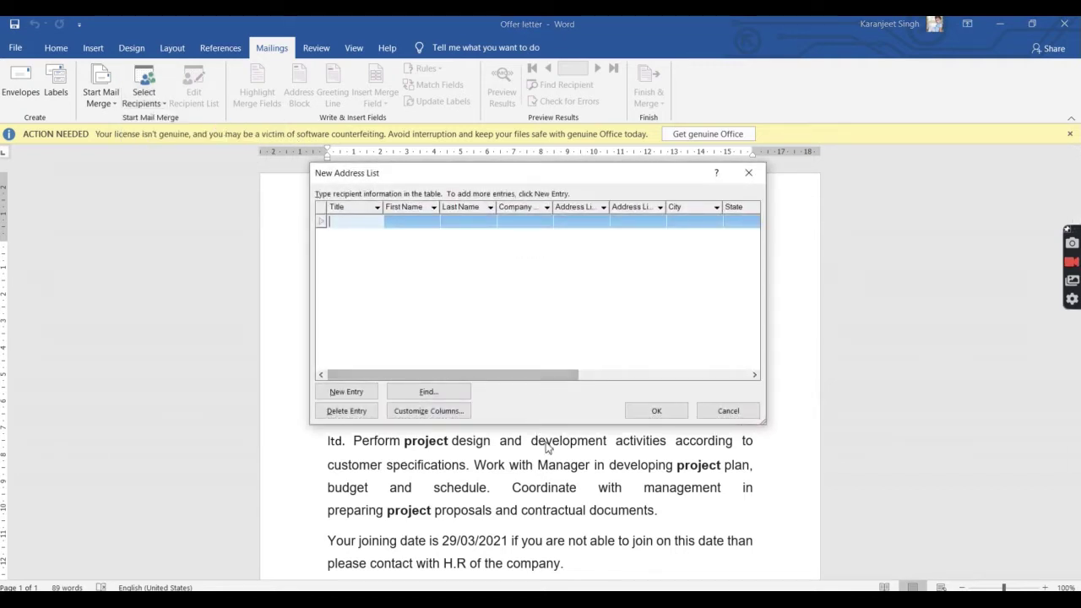
{"action": "left_click", "coordinate": [368, 395]}
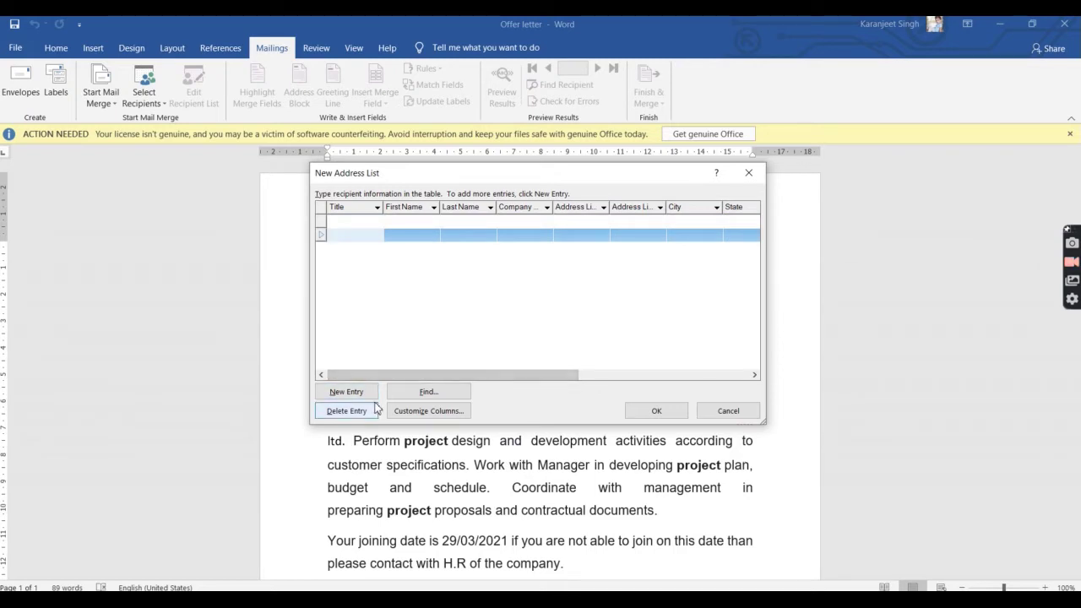
{"action": "left_click", "coordinate": [377, 408]}
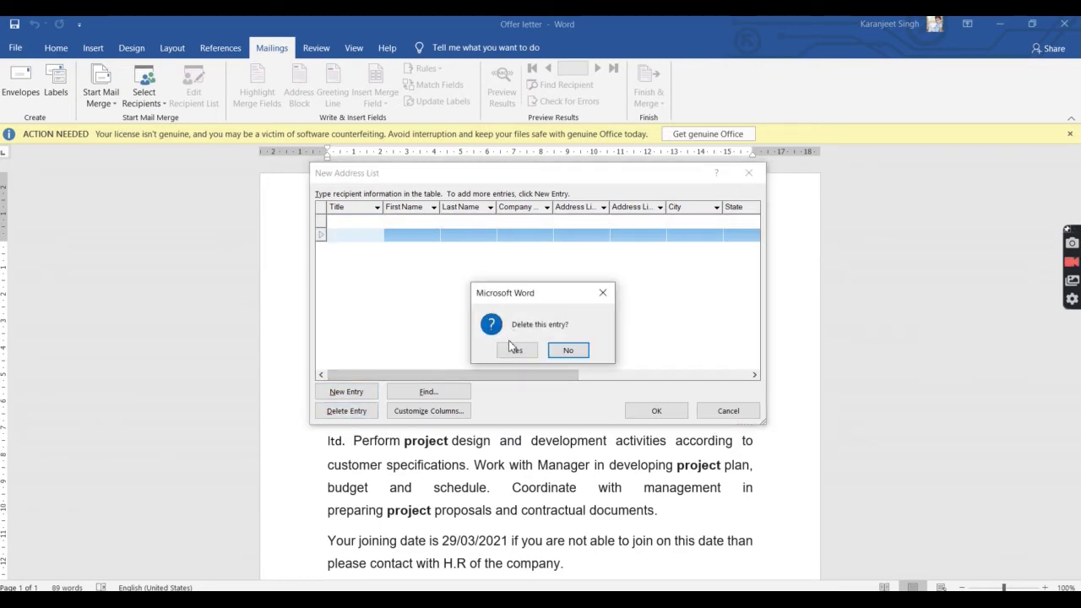
{"action": "left_click", "coordinate": [514, 349]}
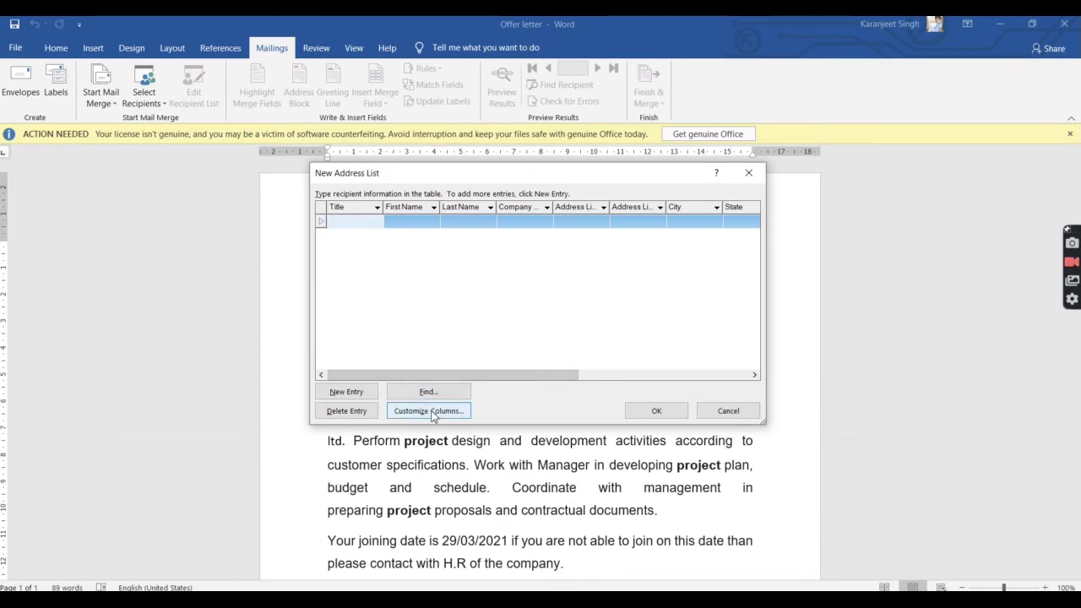
{"action": "left_click", "coordinate": [432, 411]}
Step: Delete the Last Name, Title and Company Name fields from the address list
{"action": "left_click", "coordinate": [471, 255]}
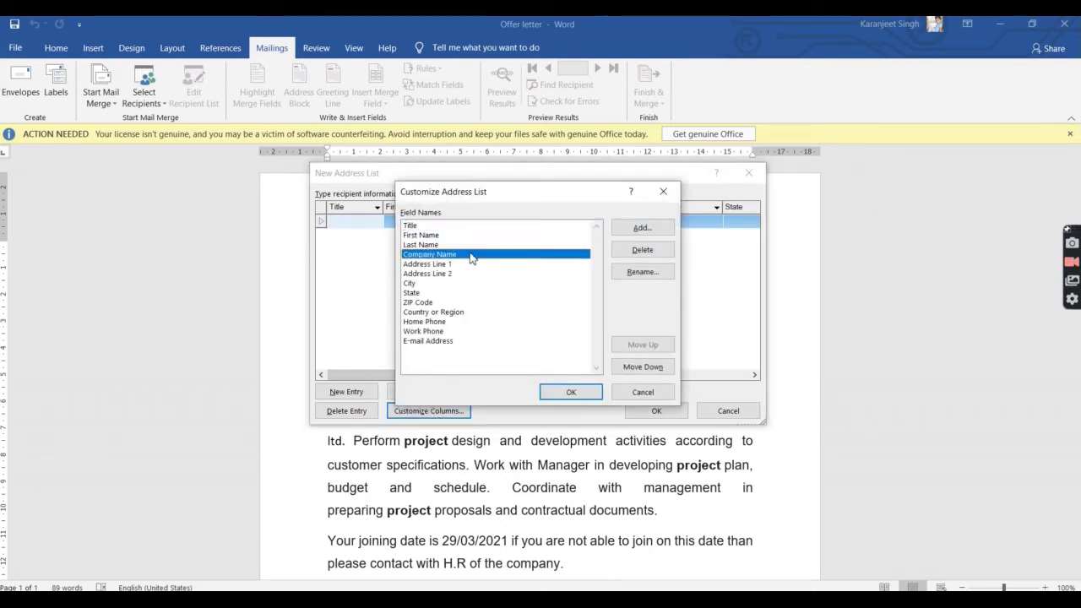
{"action": "left_click", "coordinate": [474, 301]}
{"action": "left_click", "coordinate": [484, 225]}
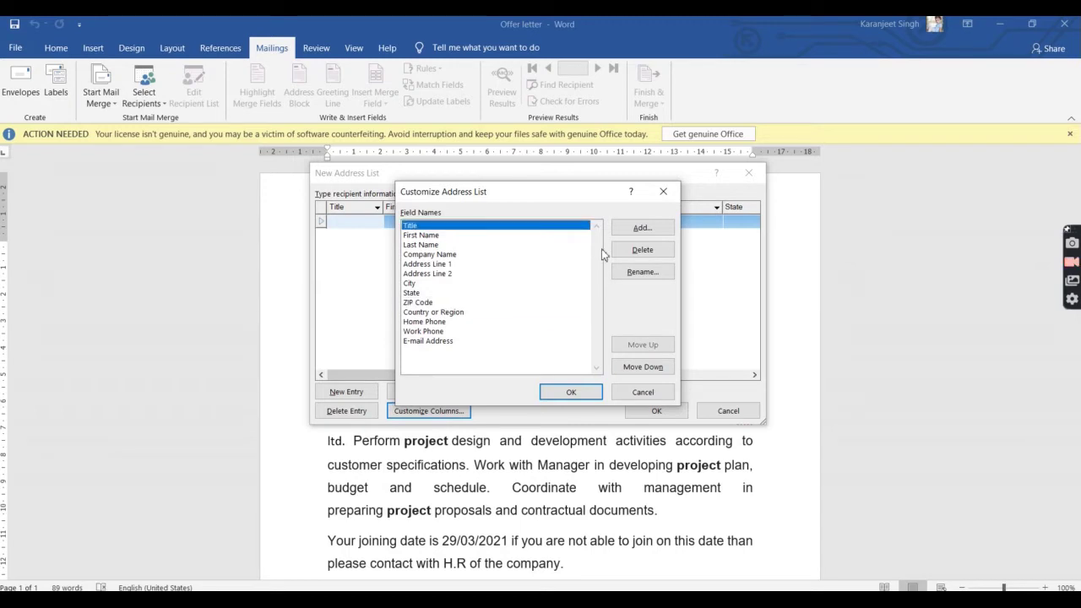
{"action": "left_click", "coordinate": [498, 244]}
{"action": "left_click", "coordinate": [640, 249]}
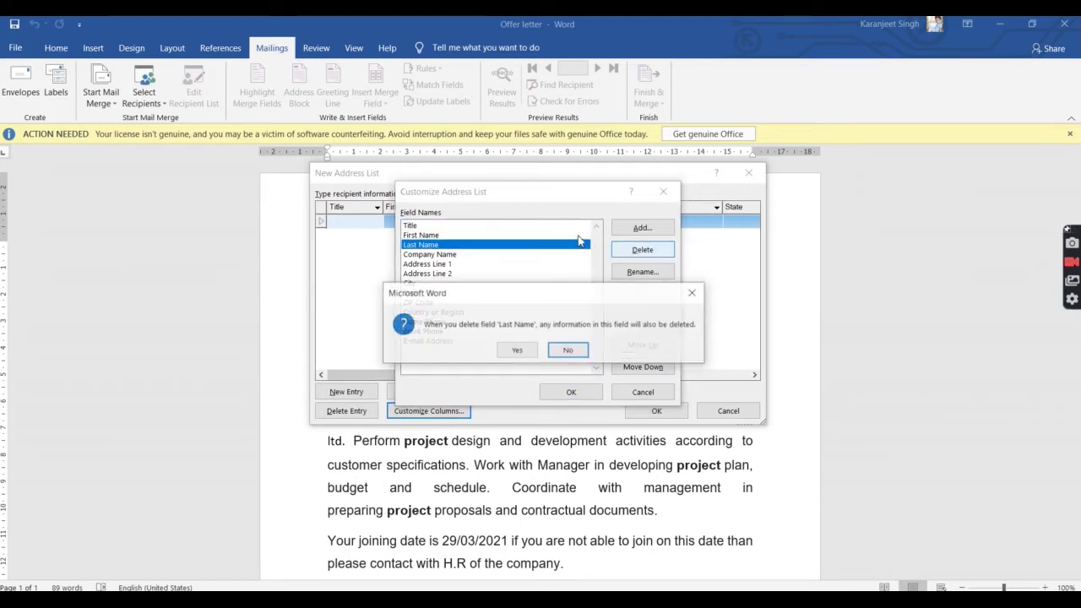
{"action": "left_click", "coordinate": [515, 349]}
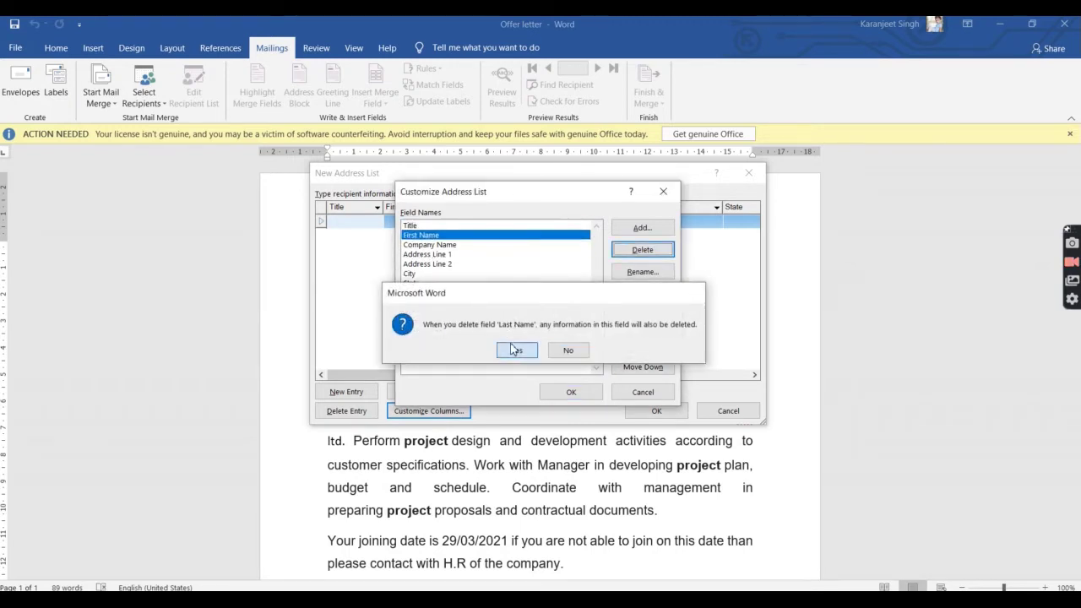
{"action": "left_click", "coordinate": [487, 226]}
{"action": "left_click", "coordinate": [642, 252]}
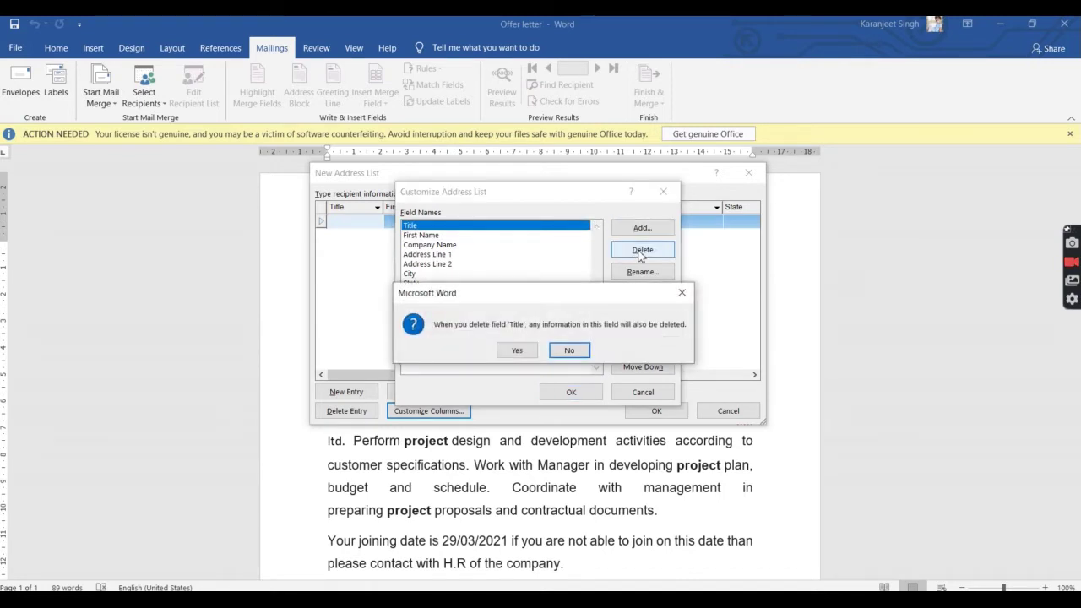
{"action": "key", "text": "y"}
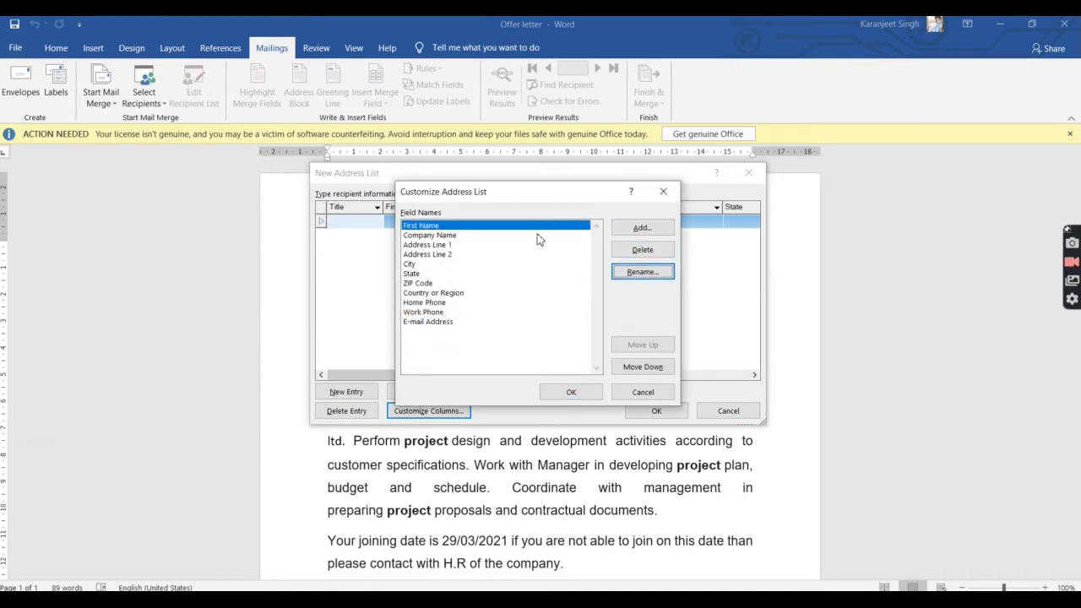
{"action": "left_click", "coordinate": [538, 235]}
{"action": "left_click", "coordinate": [639, 251]}
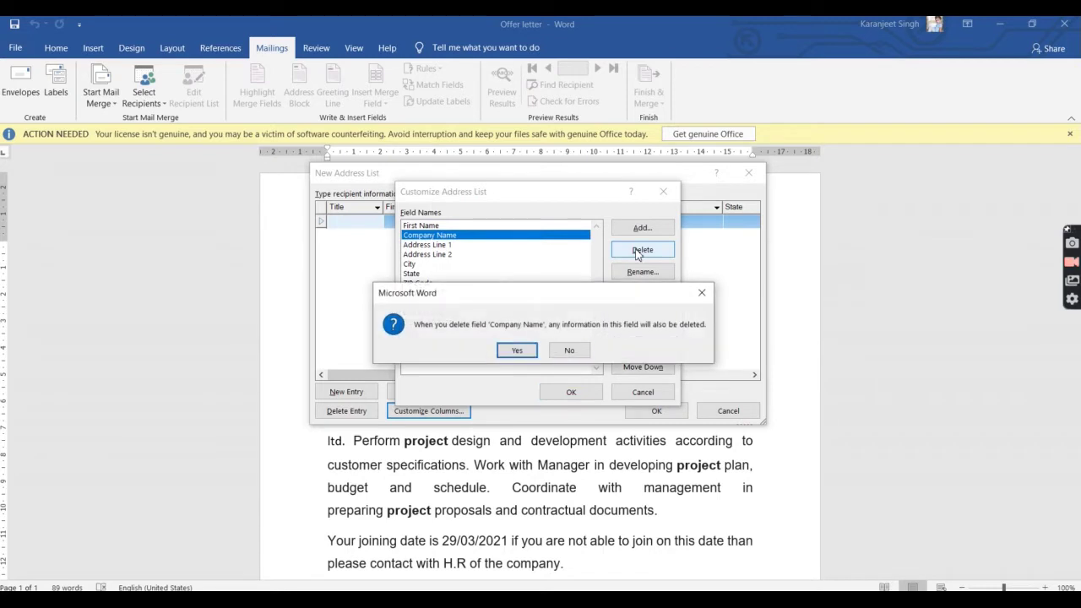
{"action": "key", "text": "y"}
Step: Delete the Address Line 2, State, ZIP Code and Country or Region fields
{"action": "left_click", "coordinate": [497, 236]}
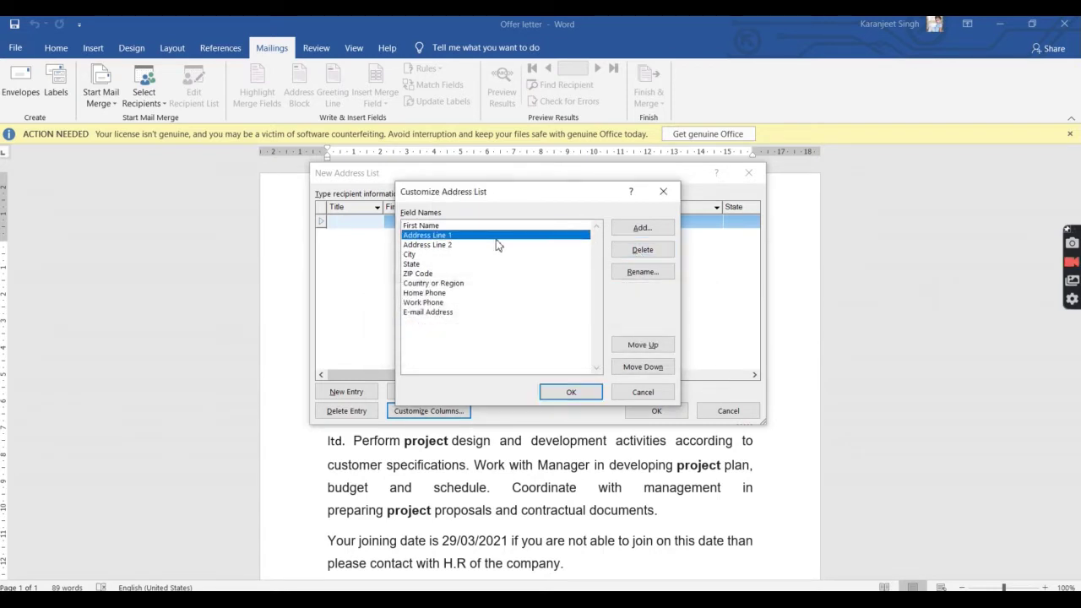
{"action": "left_click", "coordinate": [496, 245]}
{"action": "left_click", "coordinate": [643, 251]}
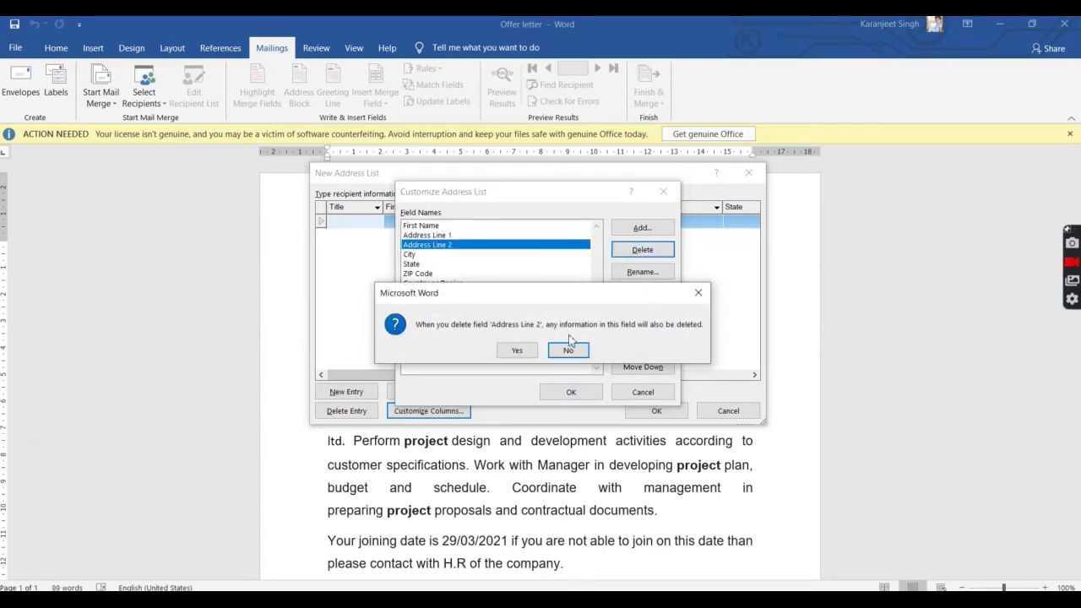
{"action": "left_click", "coordinate": [516, 350]}
{"action": "left_click", "coordinate": [476, 254]}
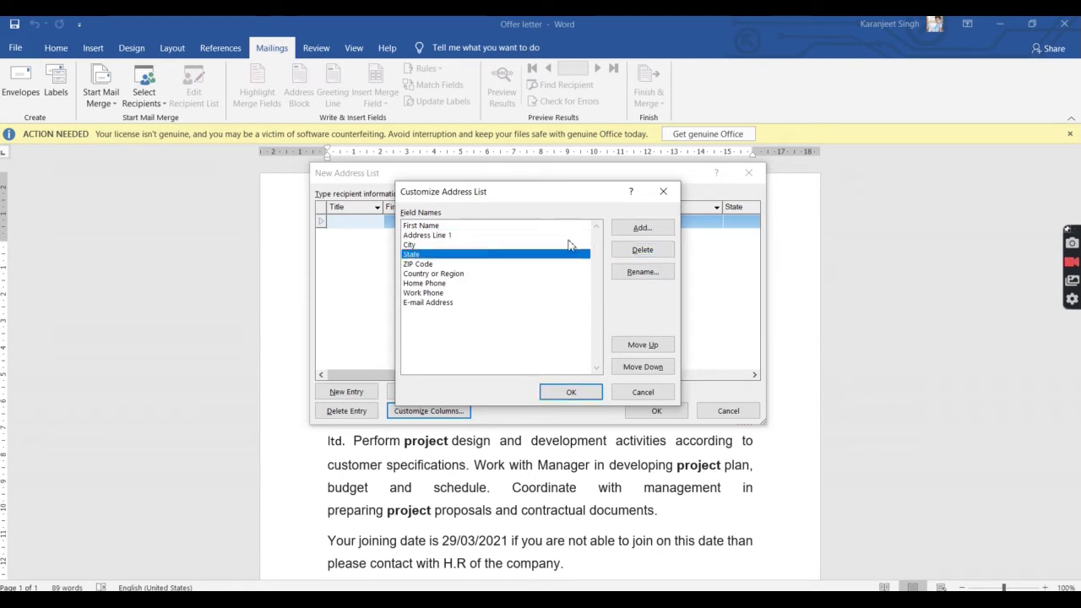
{"action": "left_click", "coordinate": [622, 247]}
{"action": "left_click", "coordinate": [516, 350]}
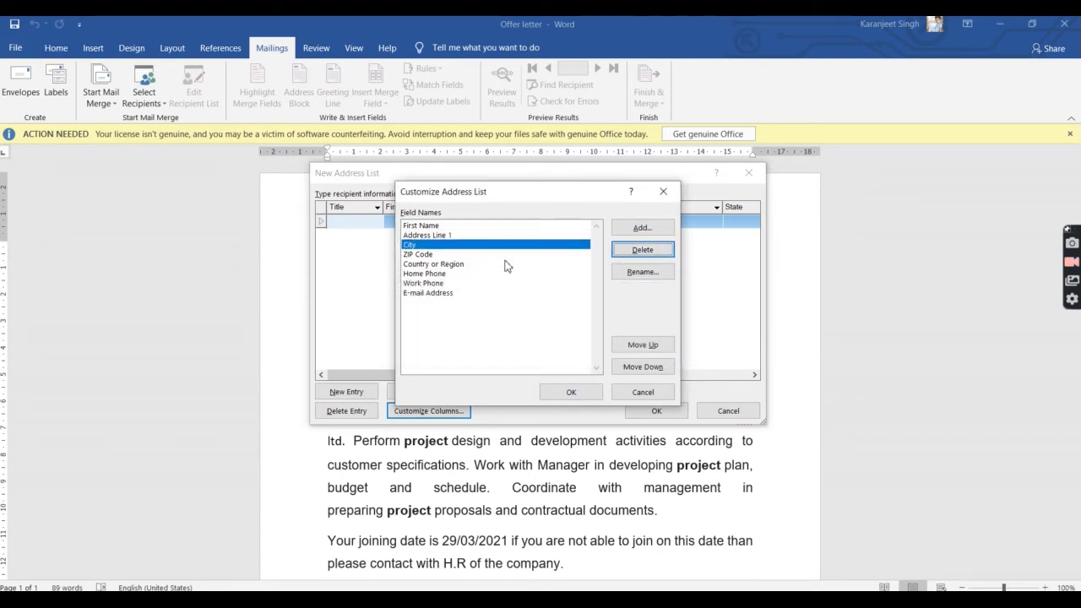
{"action": "left_click", "coordinate": [507, 255]}
{"action": "left_click", "coordinate": [617, 251]}
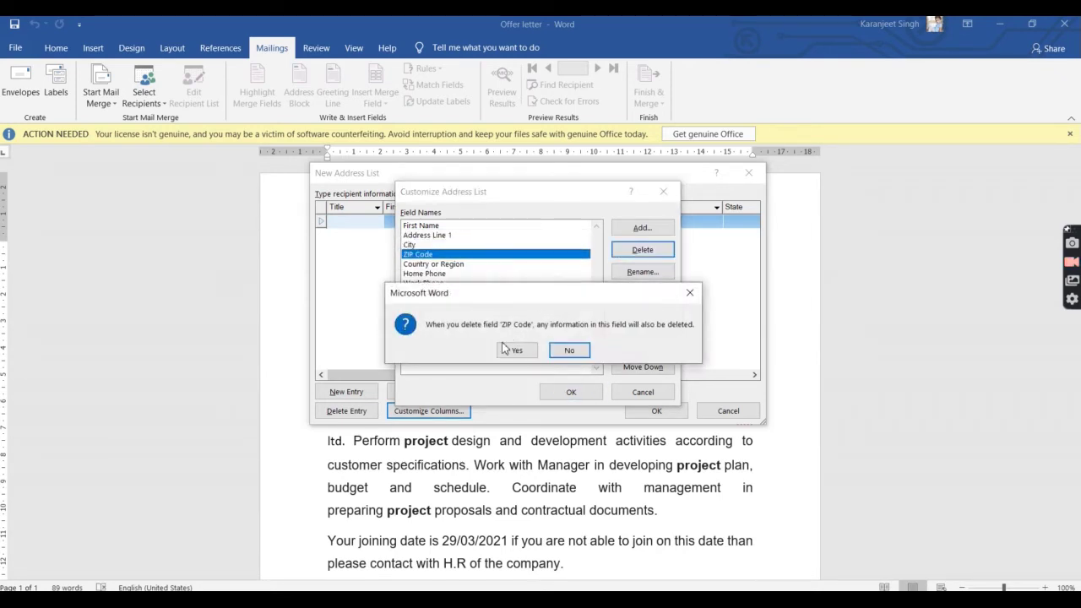
{"action": "left_click", "coordinate": [516, 348]}
{"action": "left_click", "coordinate": [462, 255]}
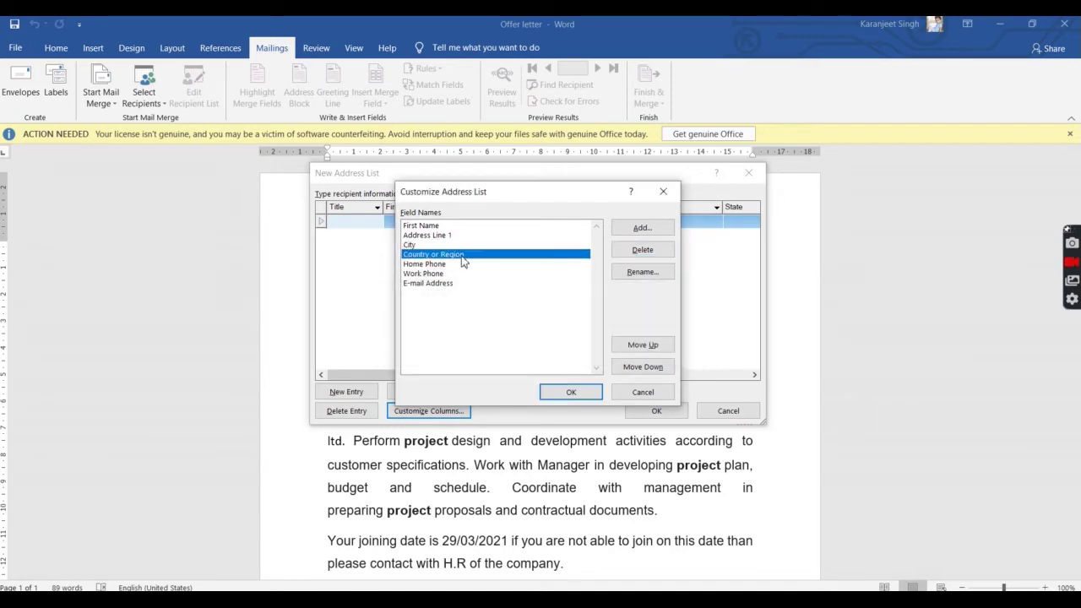
{"action": "left_click", "coordinate": [629, 250]}
{"action": "left_click", "coordinate": [515, 352]}
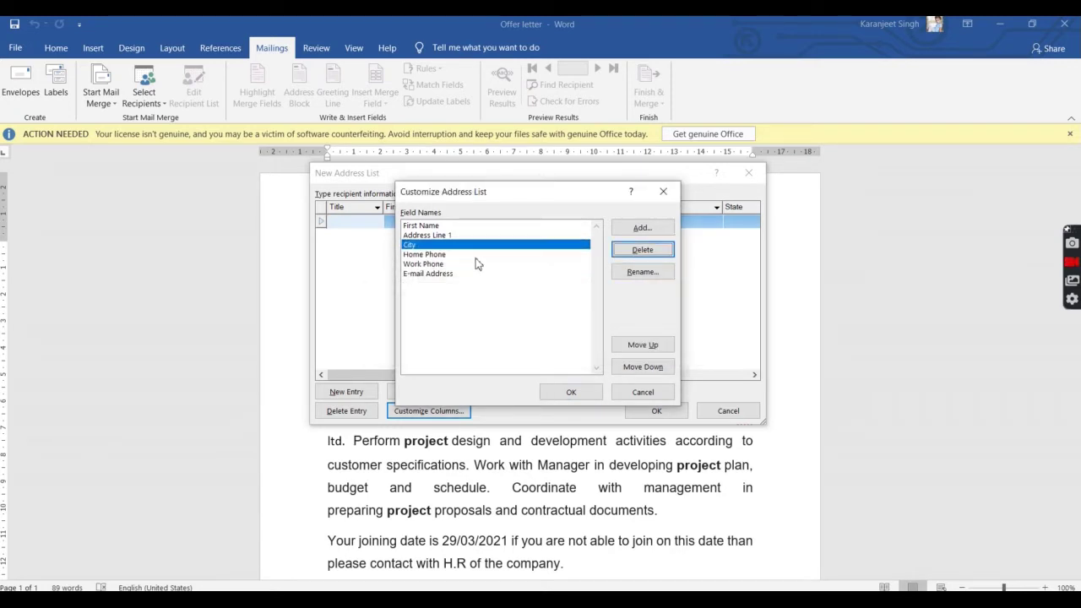
Step: Delete the Work Phone field and apply the remaining five-column field list
{"action": "left_click", "coordinate": [474, 256]}
{"action": "left_click_drag", "start_coordinate": [474, 266], "coordinate": [589, 246]}
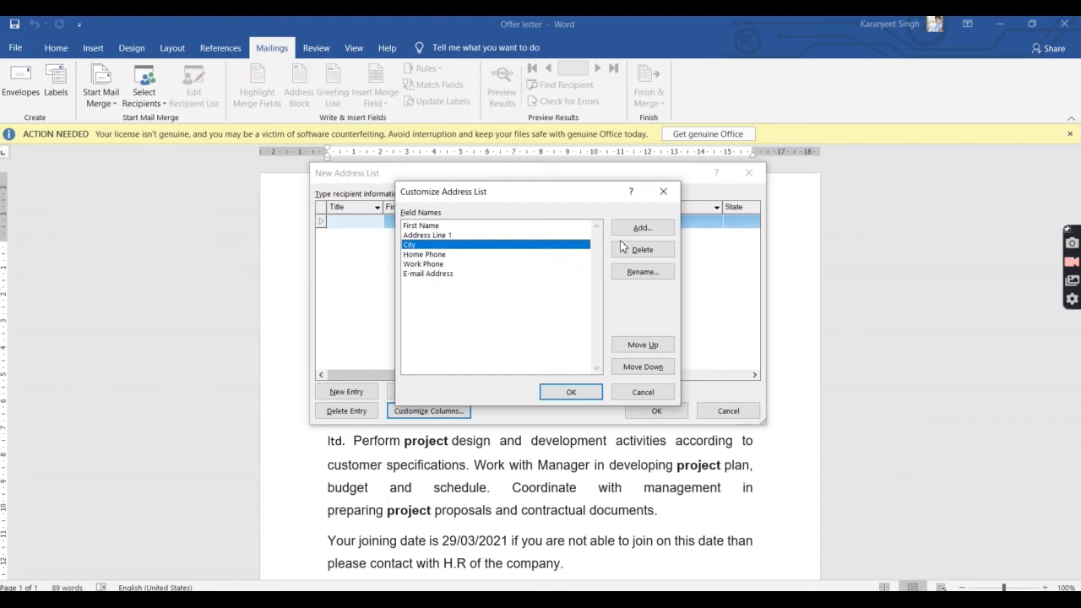
{"action": "left_click", "coordinate": [542, 257]}
{"action": "left_click", "coordinate": [524, 265]}
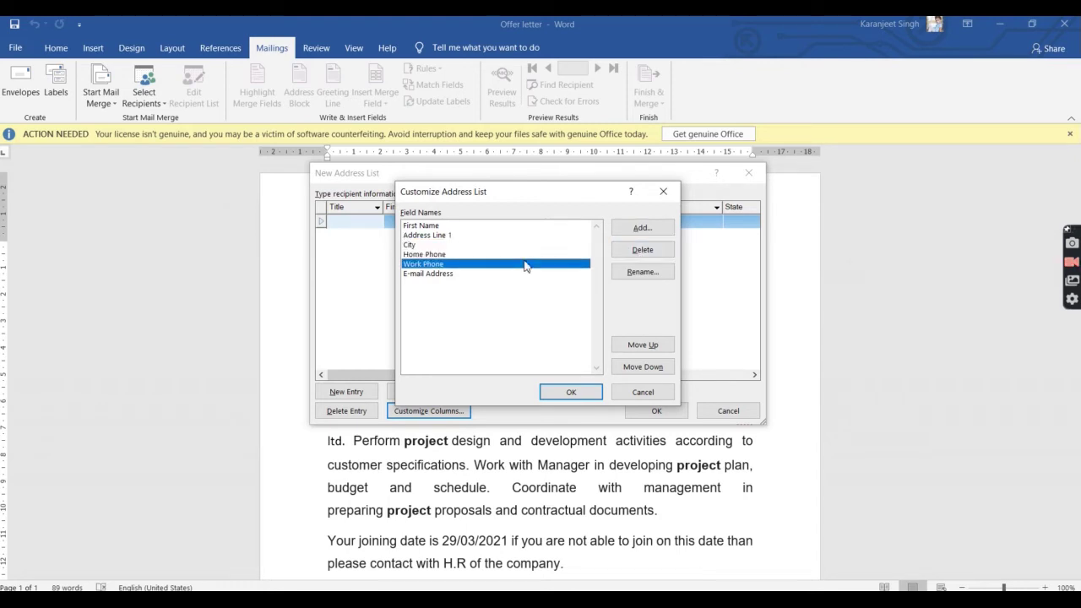
{"action": "left_click", "coordinate": [630, 250]}
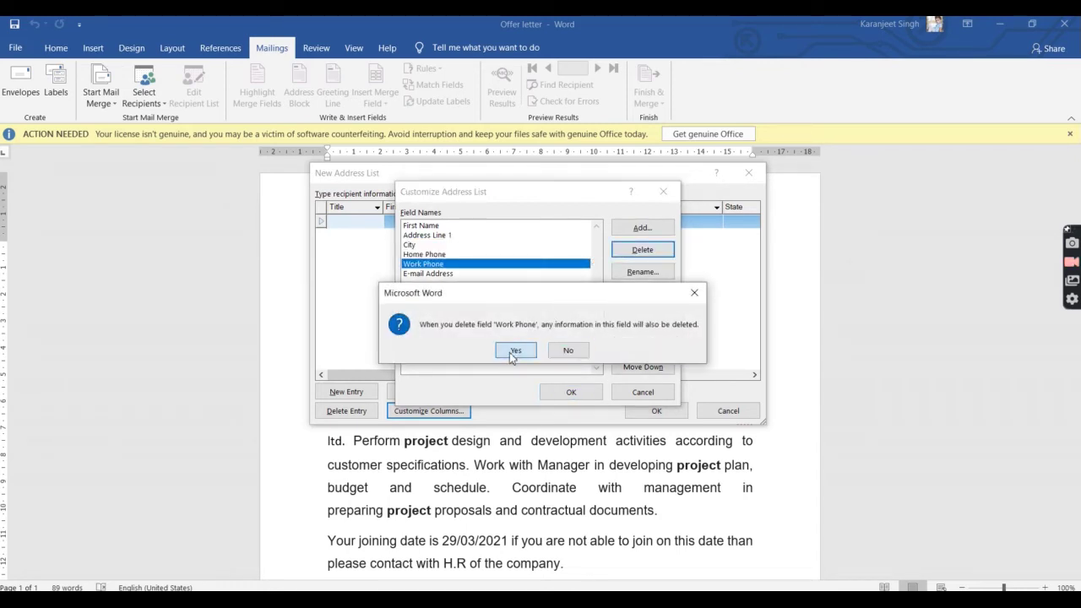
{"action": "left_click", "coordinate": [506, 353]}
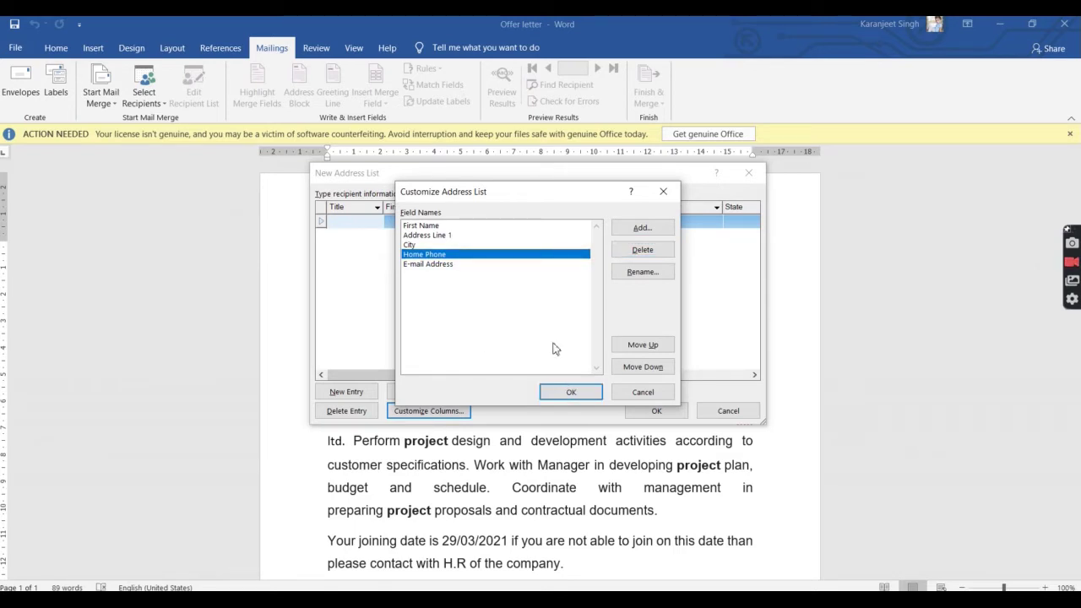
{"action": "left_click", "coordinate": [661, 230]}
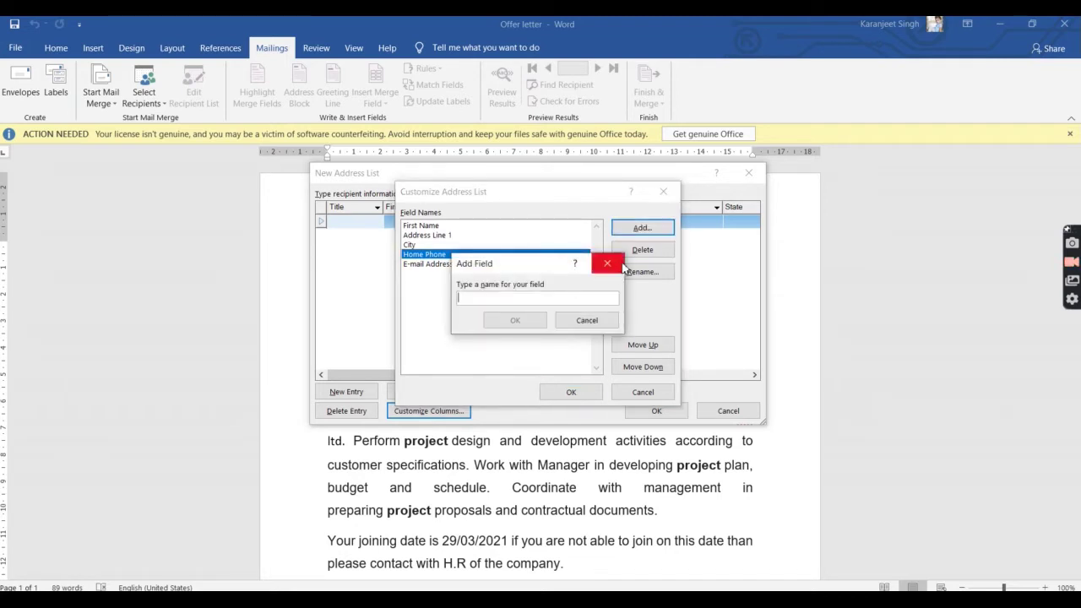
{"action": "left_click", "coordinate": [606, 264]}
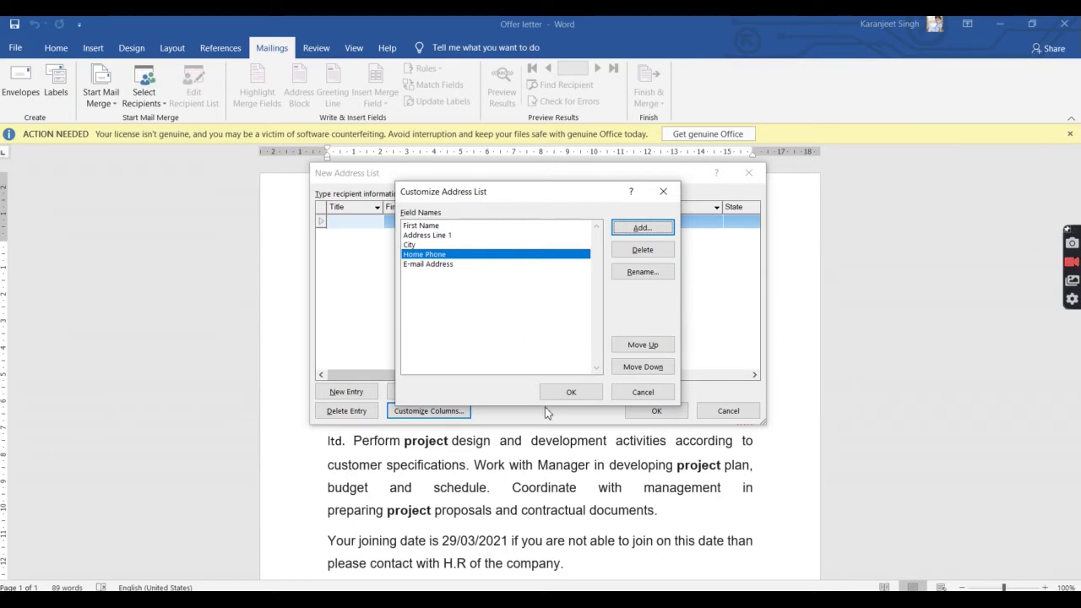
{"action": "left_click", "coordinate": [570, 394]}
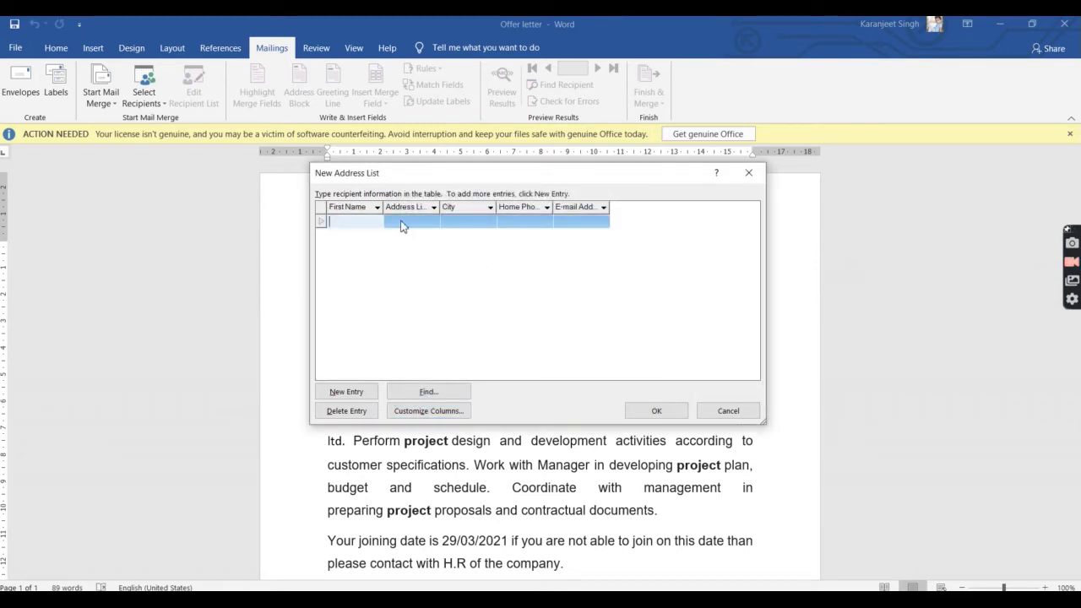
Step: Enter the first recipient's first name, address, city, home phone and e-mail address
{"action": "type", "text": "ram"}
{"action": "key", "text": "Tab"}
{"action": "type", "text": "ksncskdcnjs"}
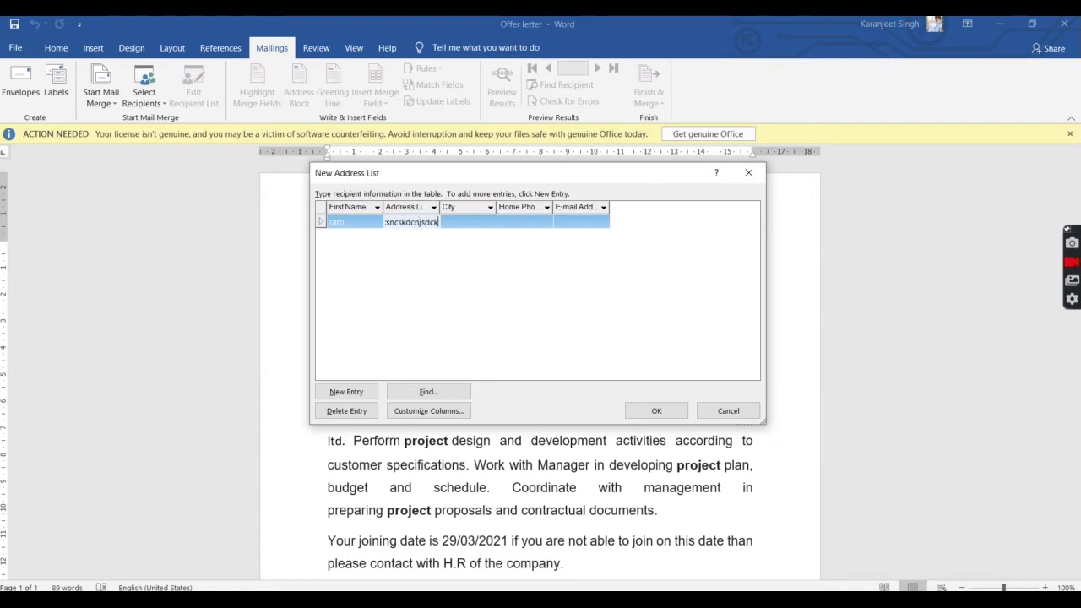
{"action": "key", "text": "Tab"}
{"action": "type", "text": "ludhaina"}
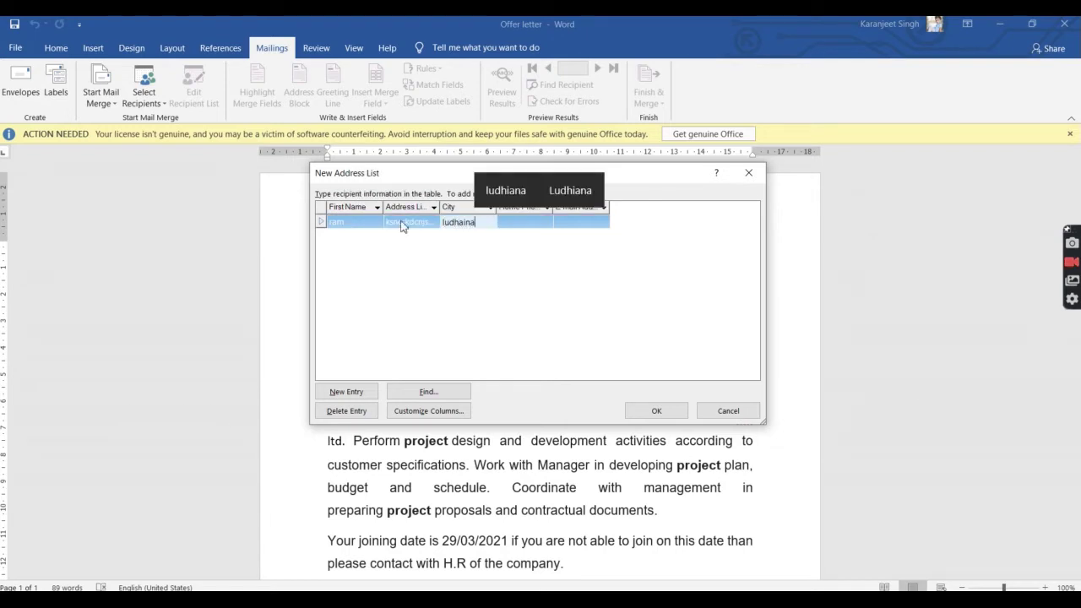
{"action": "left_click", "coordinate": [525, 191]}
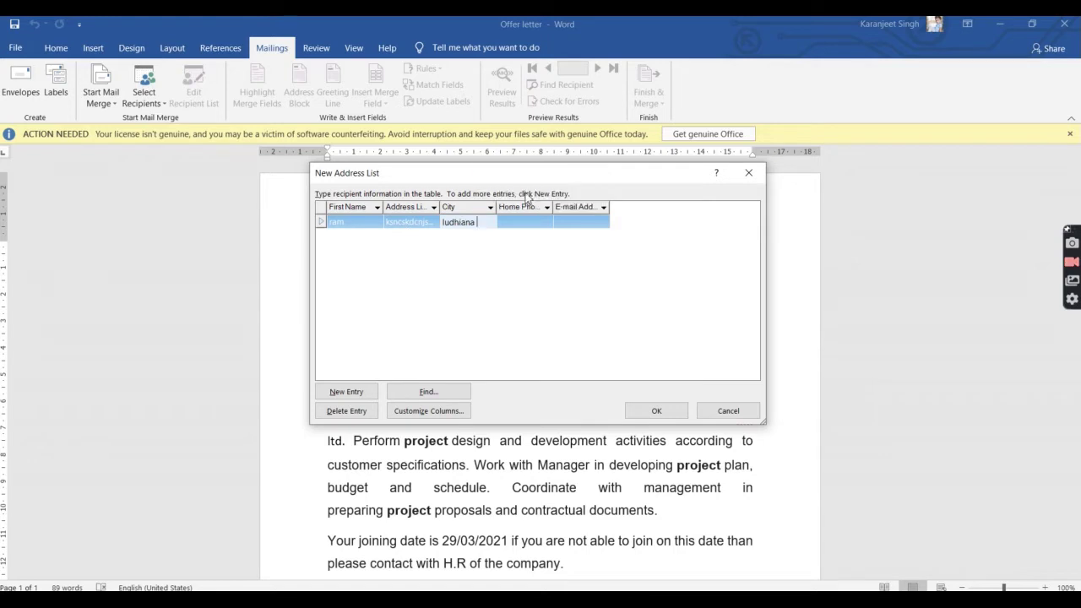
{"action": "left_click", "coordinate": [516, 221]}
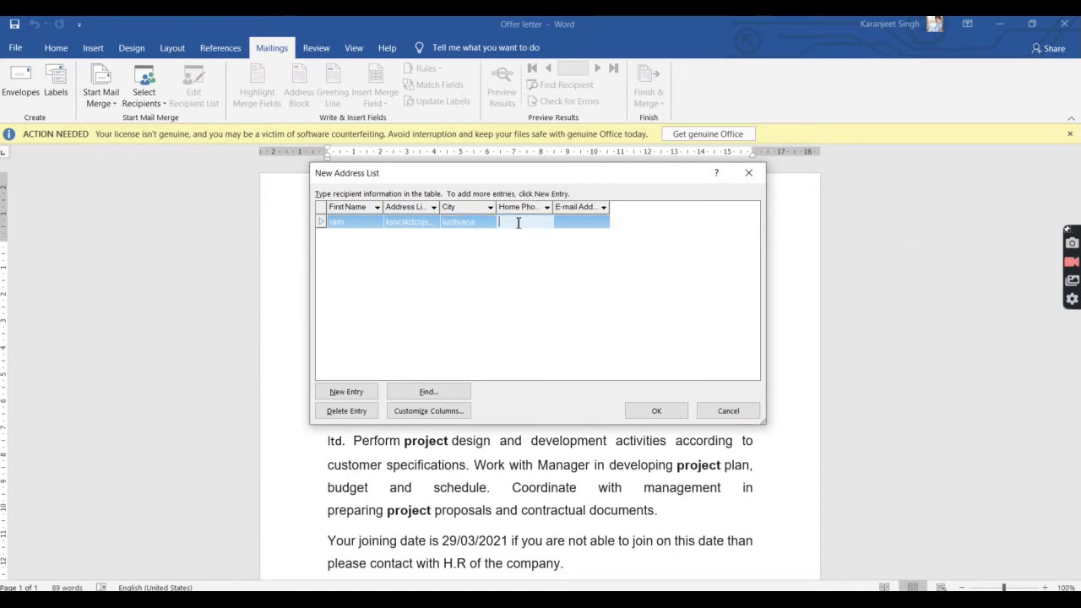
{"action": "left_click", "coordinate": [516, 221]}
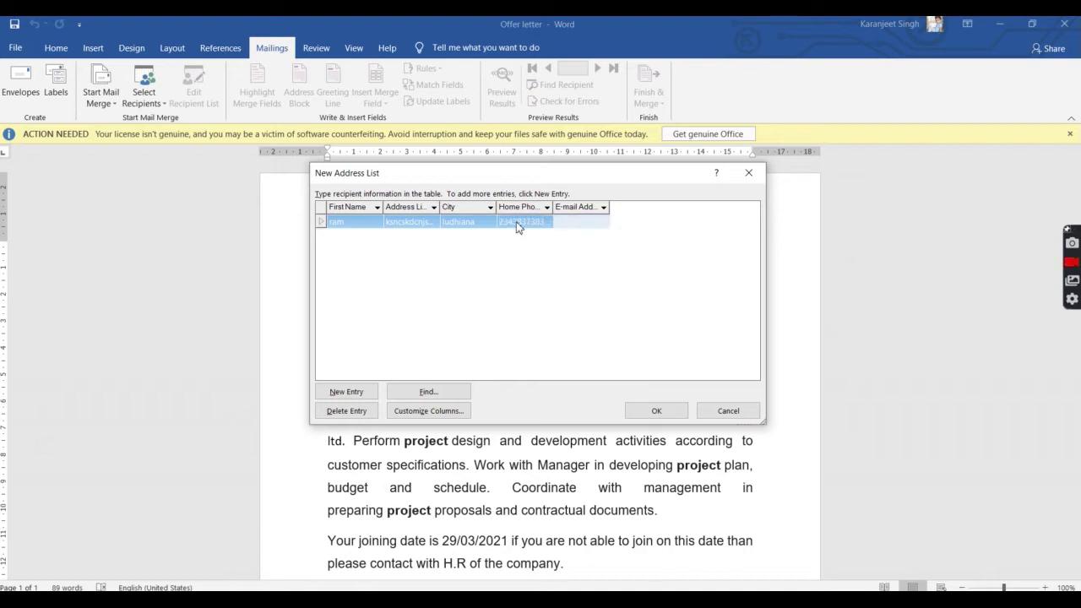
{"action": "key", "text": "Tab"}
Step: Add a second recipient entry with first name, address, city, home phone and e-mail
{"action": "key", "text": "Tab"}
{"action": "type", "text": "sham"}
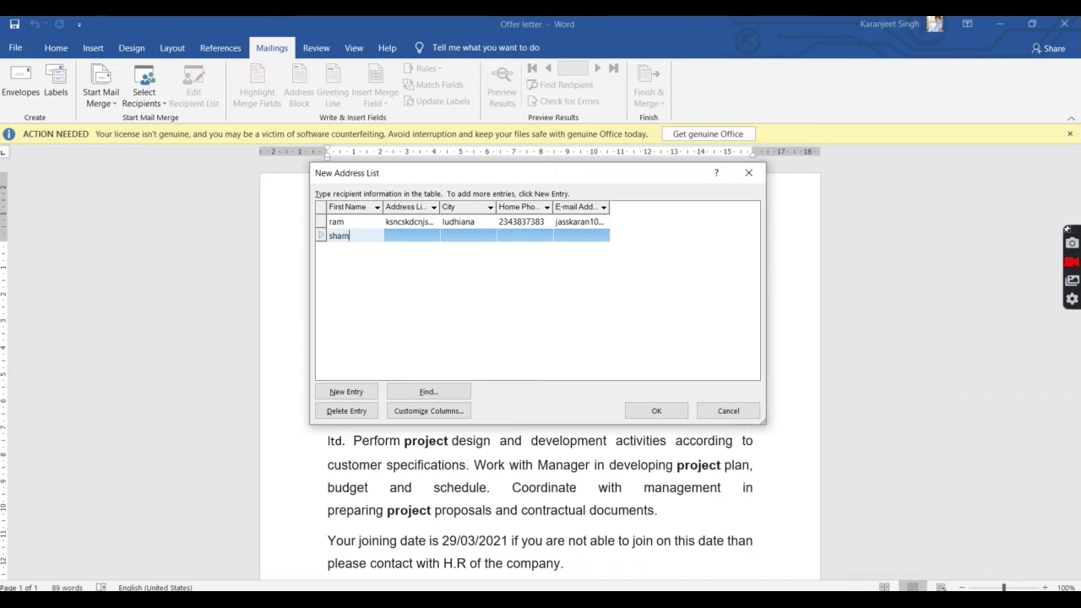
{"action": "key", "text": "Tab"}
{"action": "type", "text": "fdsjcjndsjcj"}
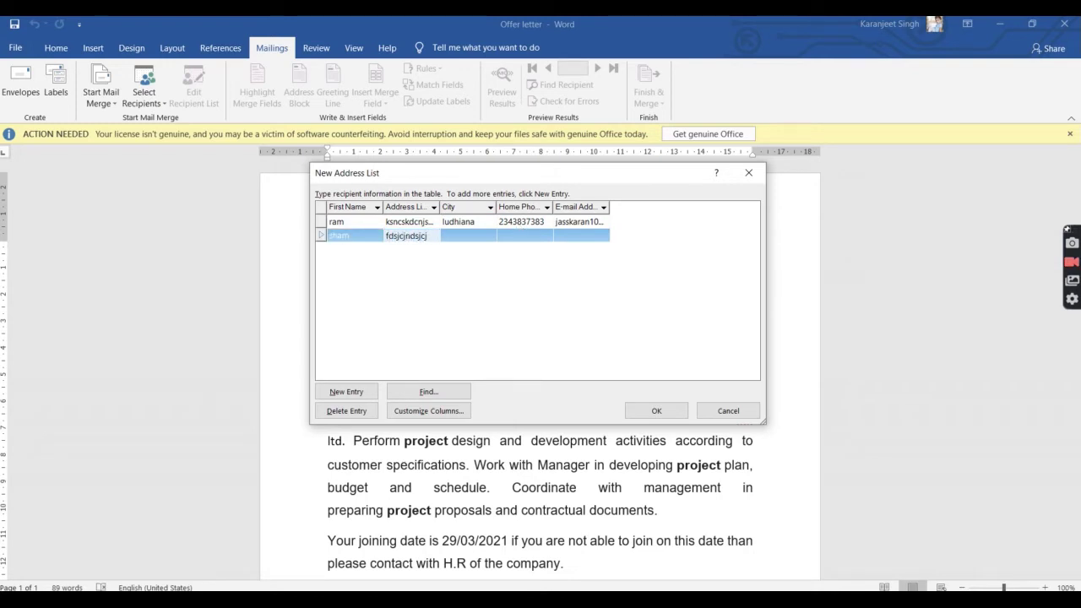
{"action": "key", "text": "Tab"}
{"action": "type", "text": "ludhai"}
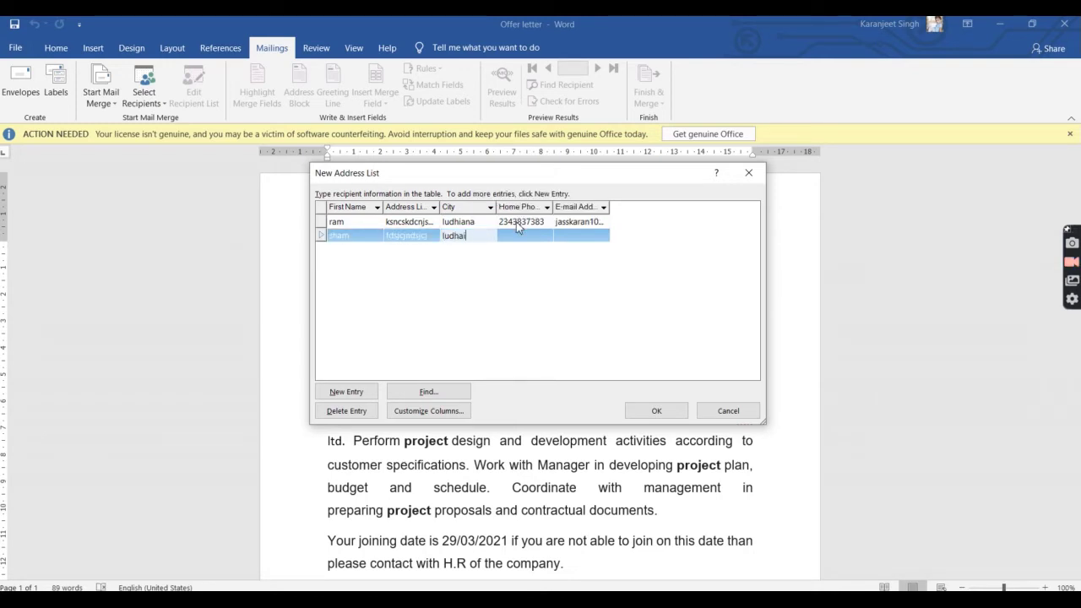
{"action": "key", "text": "BackSpace"}
{"action": "key", "text": "BackSpace"}
{"action": "type", "text": "iana"}
{"action": "key", "text": "Tab"}
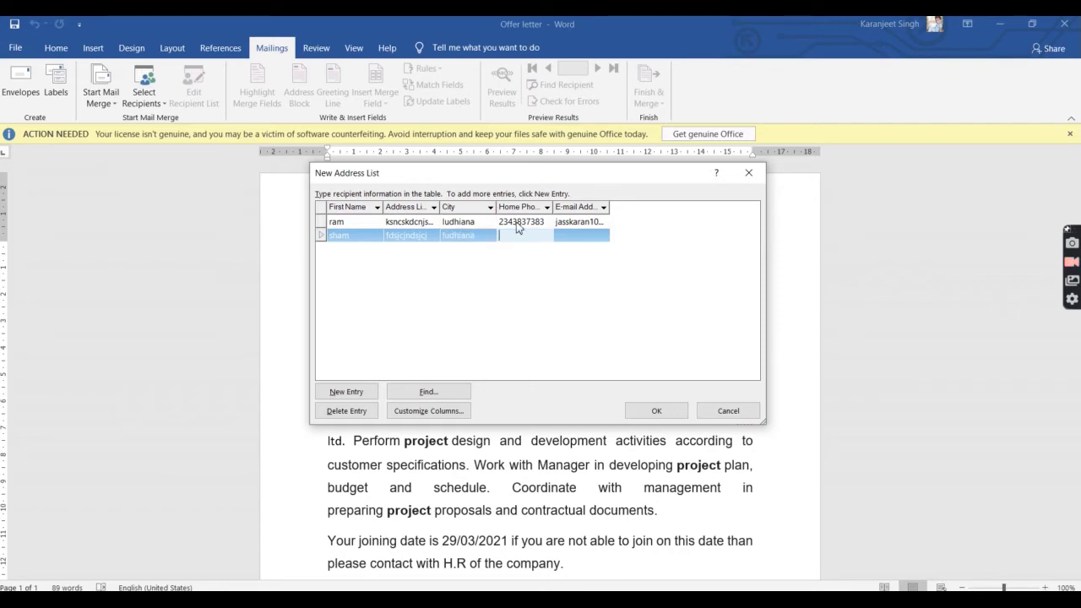
{"action": "key", "text": "Tab"}
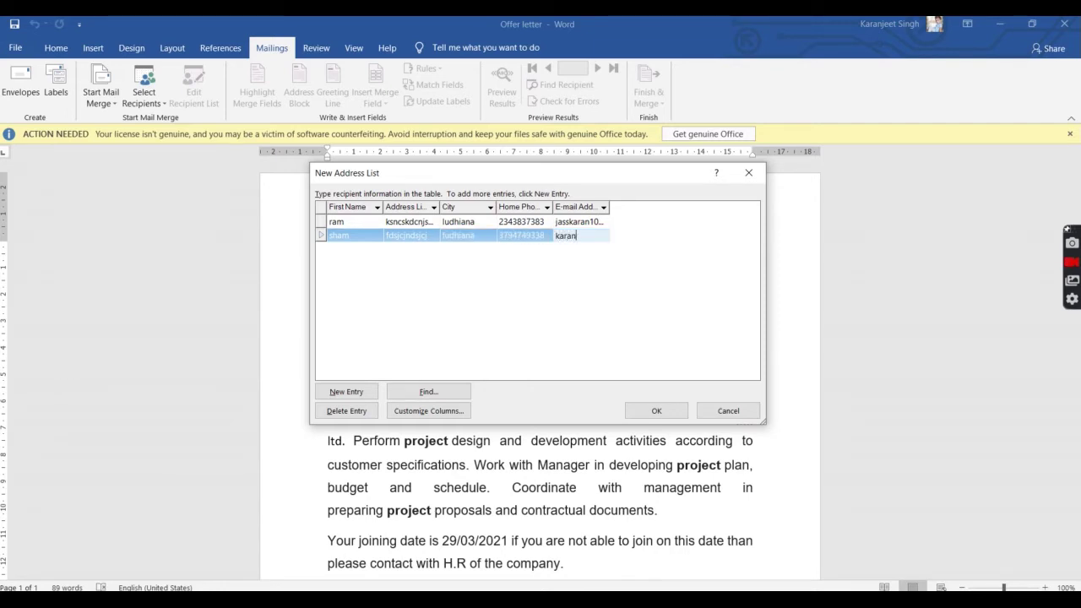
{"action": "left_click", "coordinate": [594, 303]}
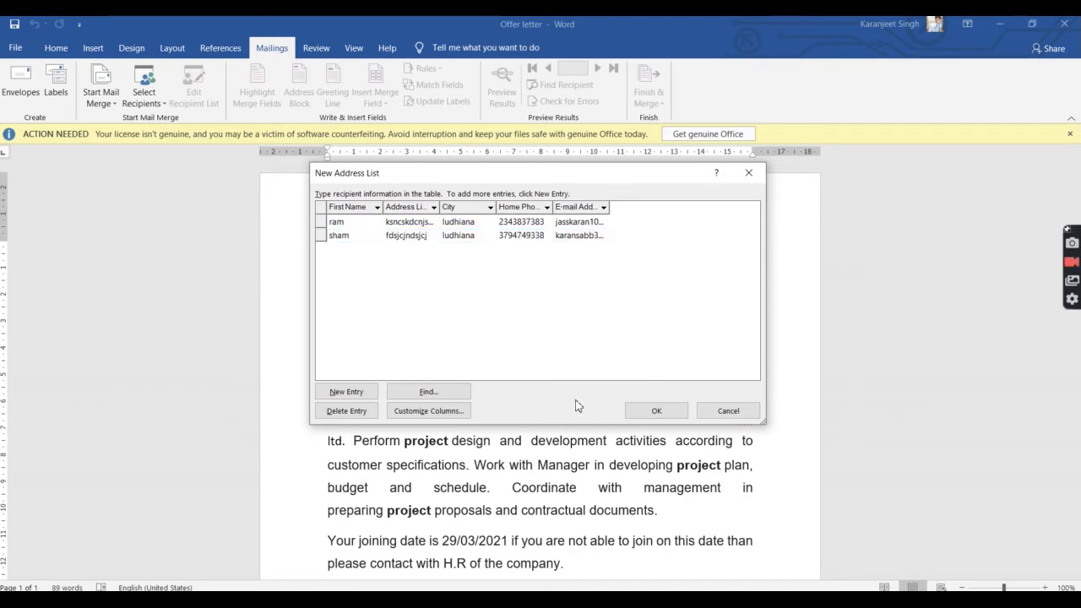
Step: Save the address list as 'job letter' in the Desktop folder
{"action": "left_click", "coordinate": [655, 411]}
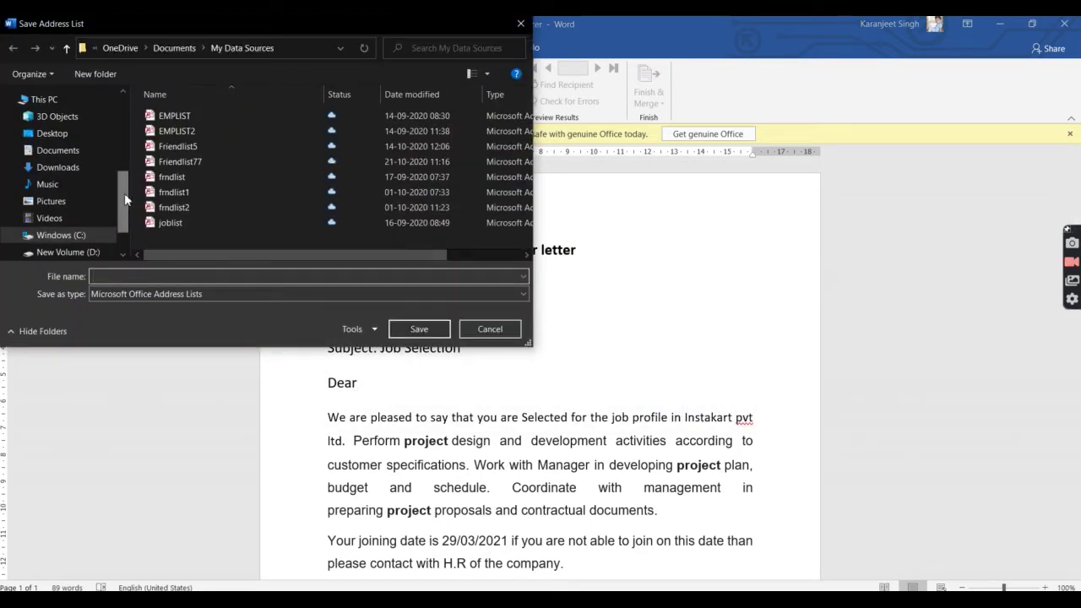
{"action": "left_click_drag", "start_coordinate": [125, 201], "coordinate": [115, 125]}
{"action": "left_click", "coordinate": [74, 125]}
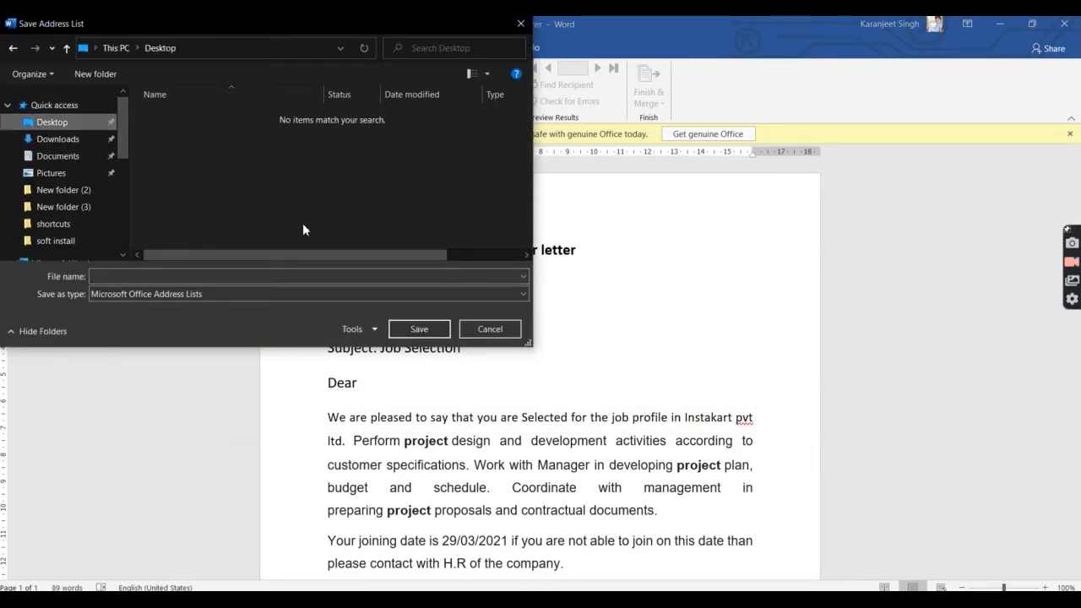
{"action": "left_click", "coordinate": [248, 275]}
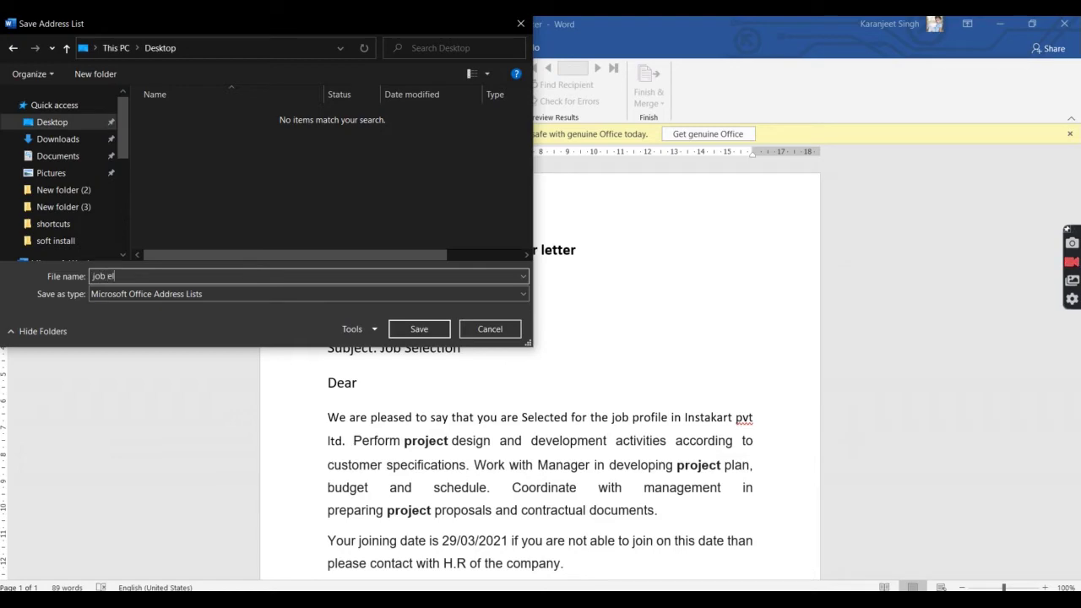
{"action": "type", "text": "job letter"}
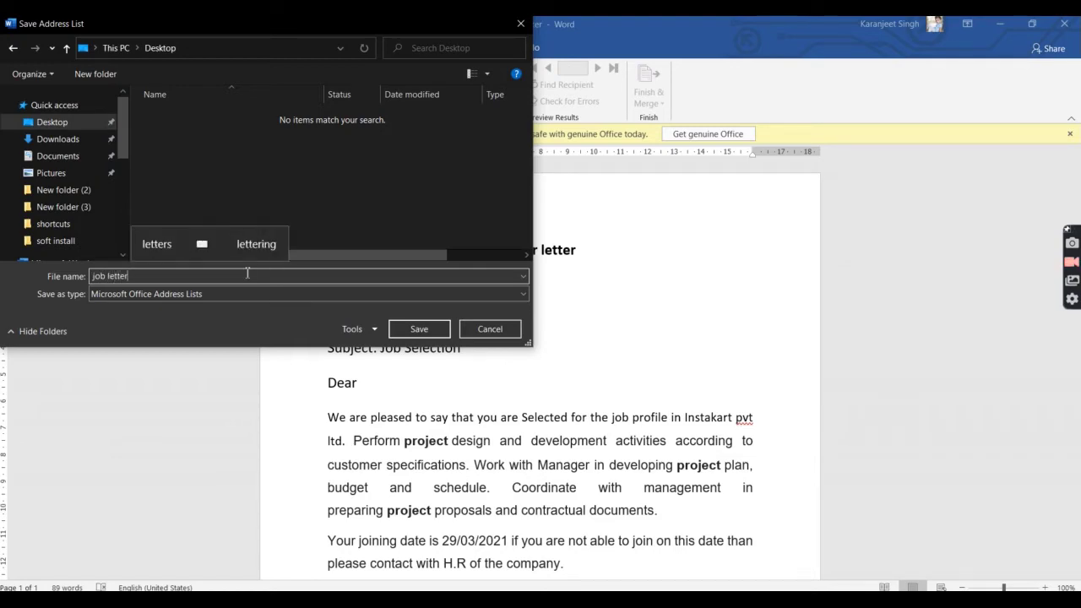
{"action": "key", "text": "Return"}
{"action": "scroll", "coordinate": [462, 348], "scroll_direction": "down", "scroll_amount": 3}
{"action": "scroll", "coordinate": [463, 348], "scroll_direction": "up", "scroll_amount": 3}
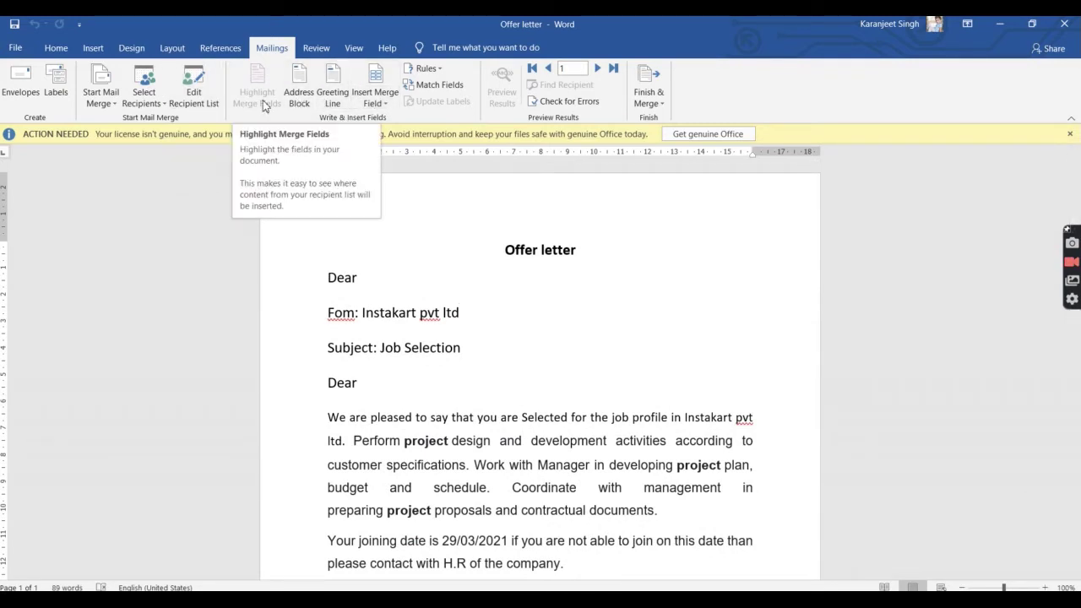
Step: In Edit Recipient List, check both job letter recipients for the merge and confirm
{"action": "left_click", "coordinate": [155, 106]}
{"action": "left_click", "coordinate": [152, 103]}
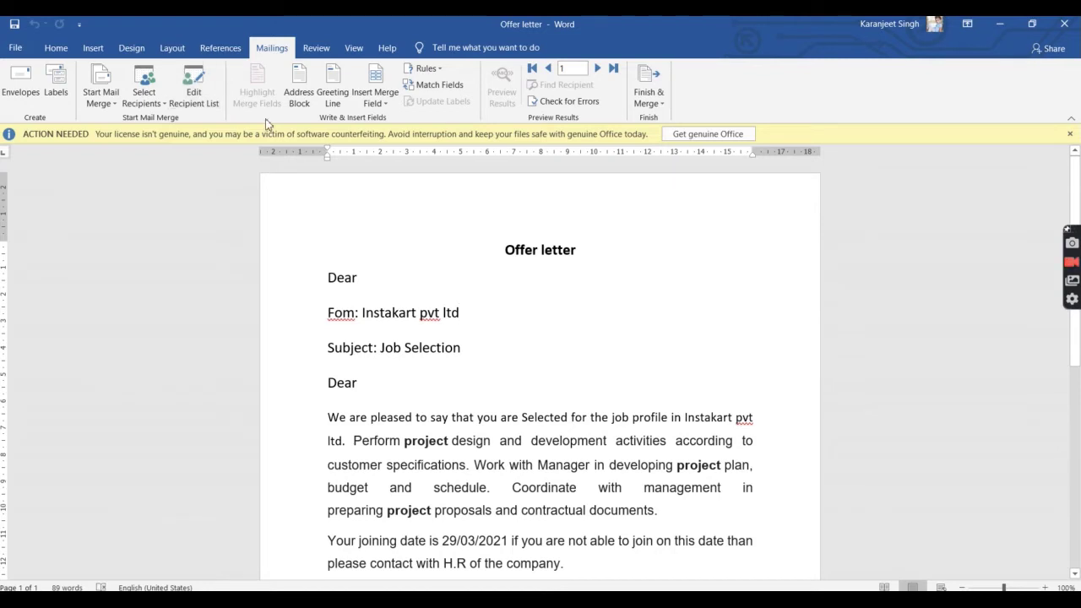
{"action": "left_click", "coordinate": [202, 94]}
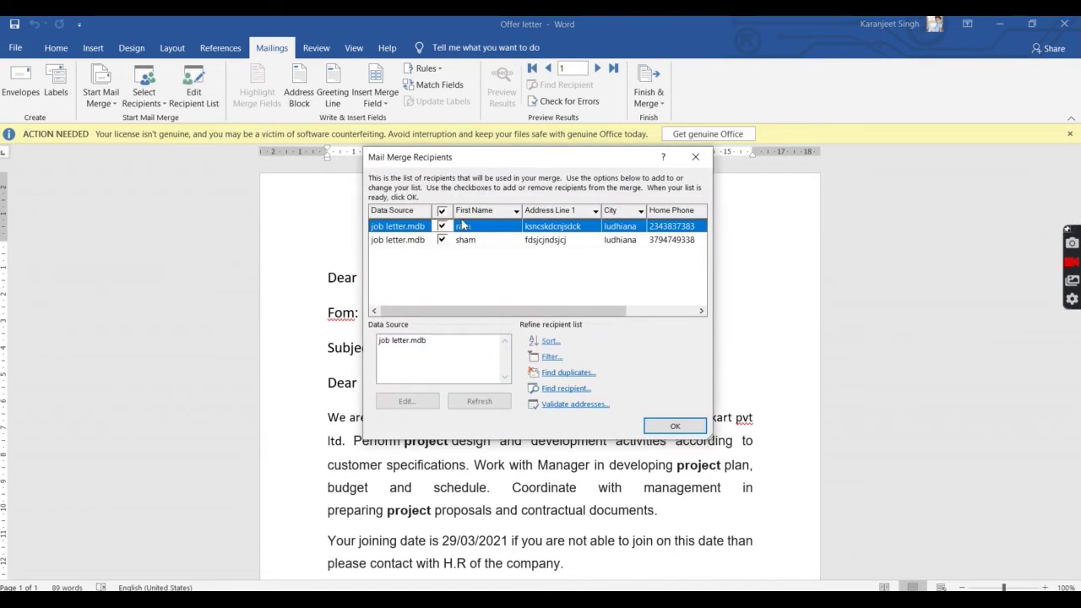
{"action": "left_click", "coordinate": [442, 228]}
{"action": "left_click", "coordinate": [441, 239]}
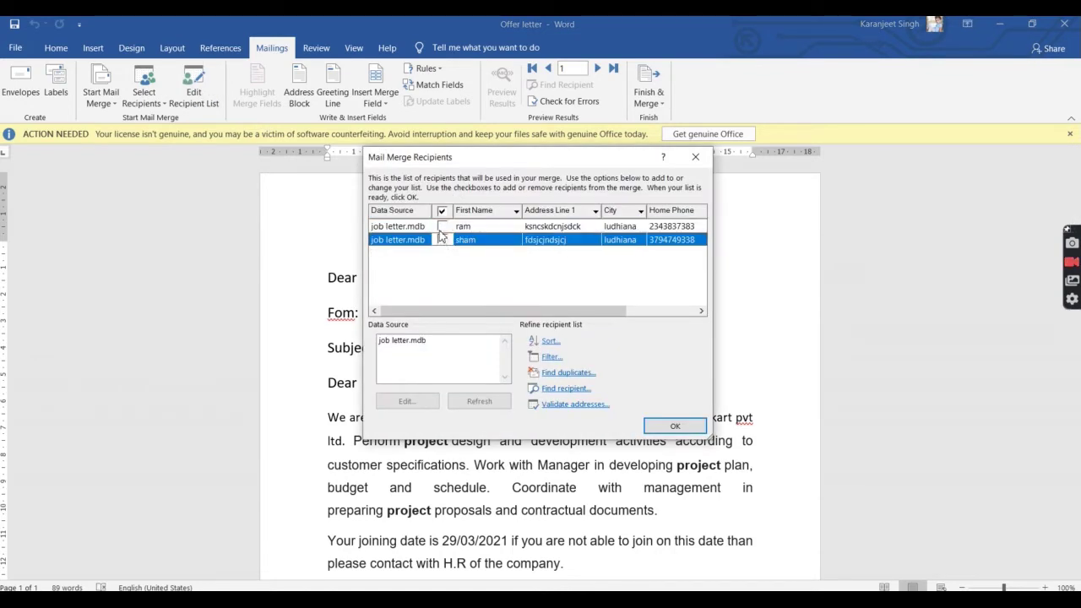
{"action": "left_click", "coordinate": [442, 228]}
{"action": "left_click", "coordinate": [442, 227]}
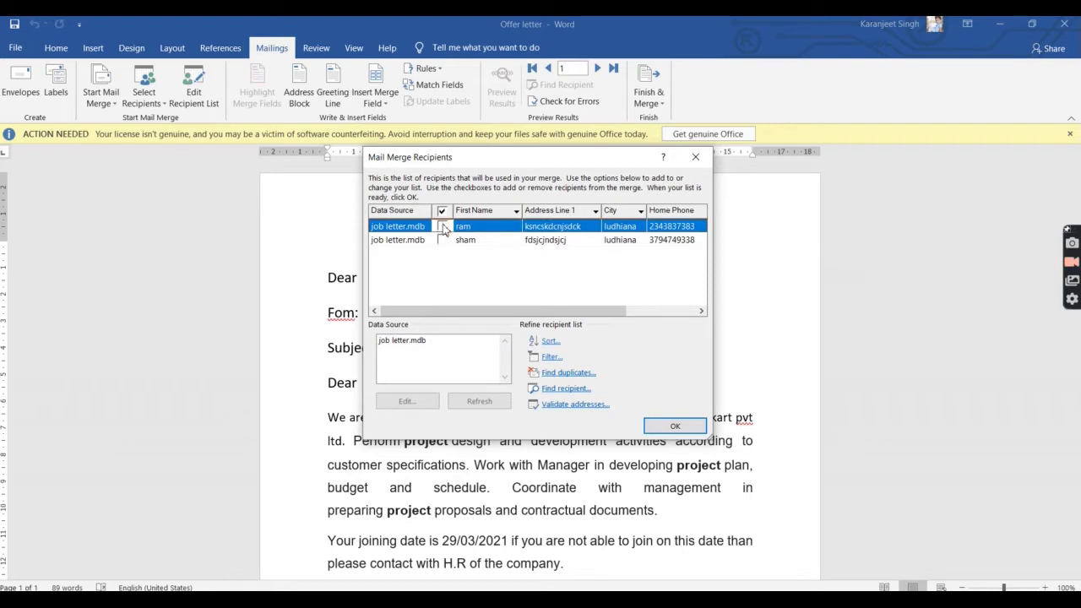
{"action": "left_click", "coordinate": [442, 226]}
{"action": "left_click", "coordinate": [442, 240]}
{"action": "left_click", "coordinate": [442, 240]}
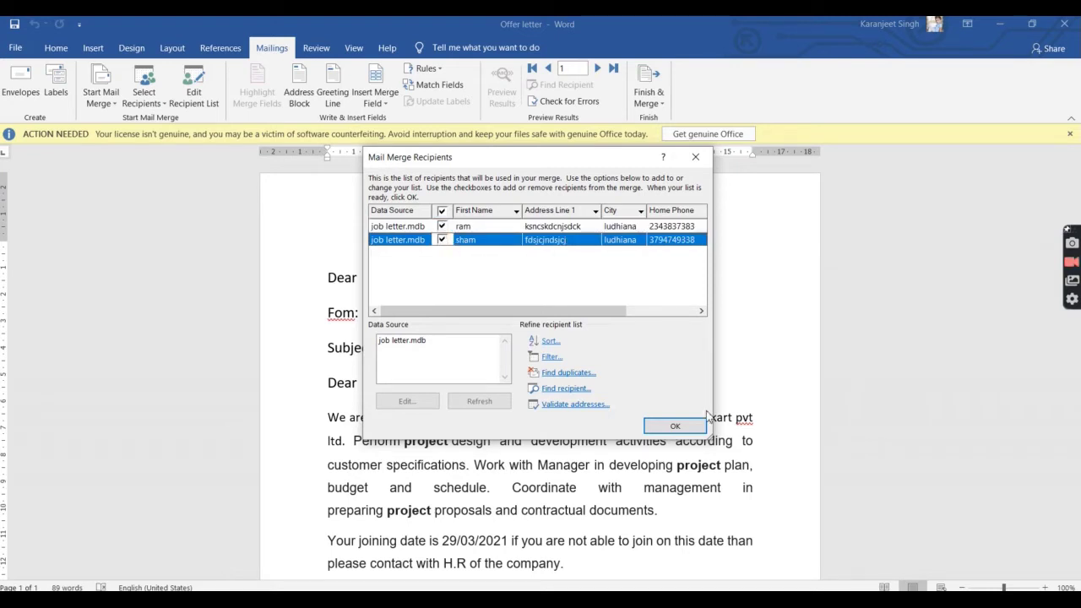
{"action": "left_click", "coordinate": [681, 426]}
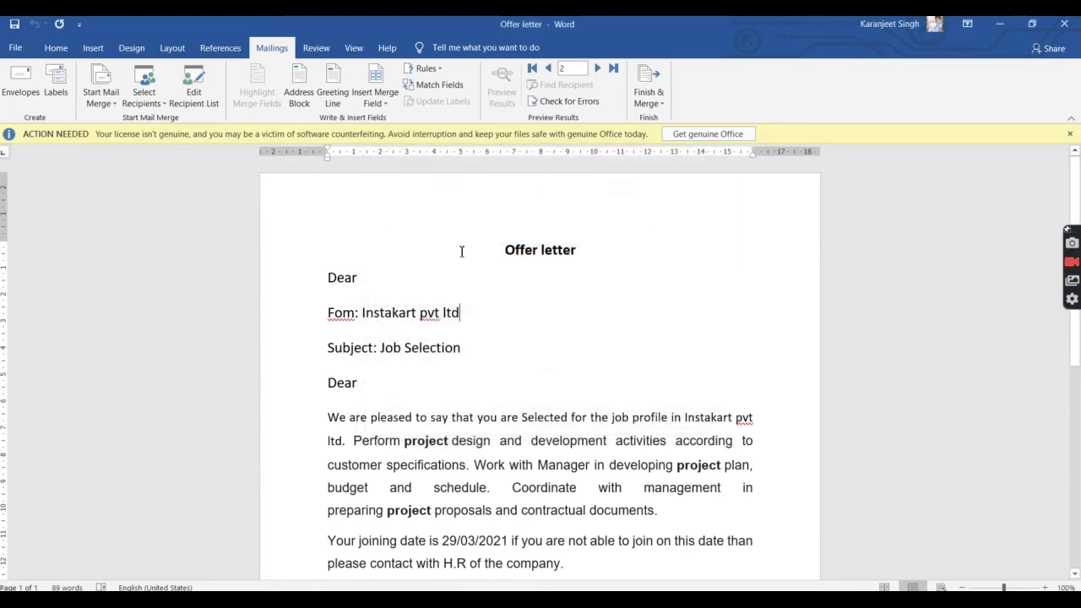
Step: Preview recipient name formats in Address Block, then close it without inserting
{"action": "left_click", "coordinate": [298, 100]}
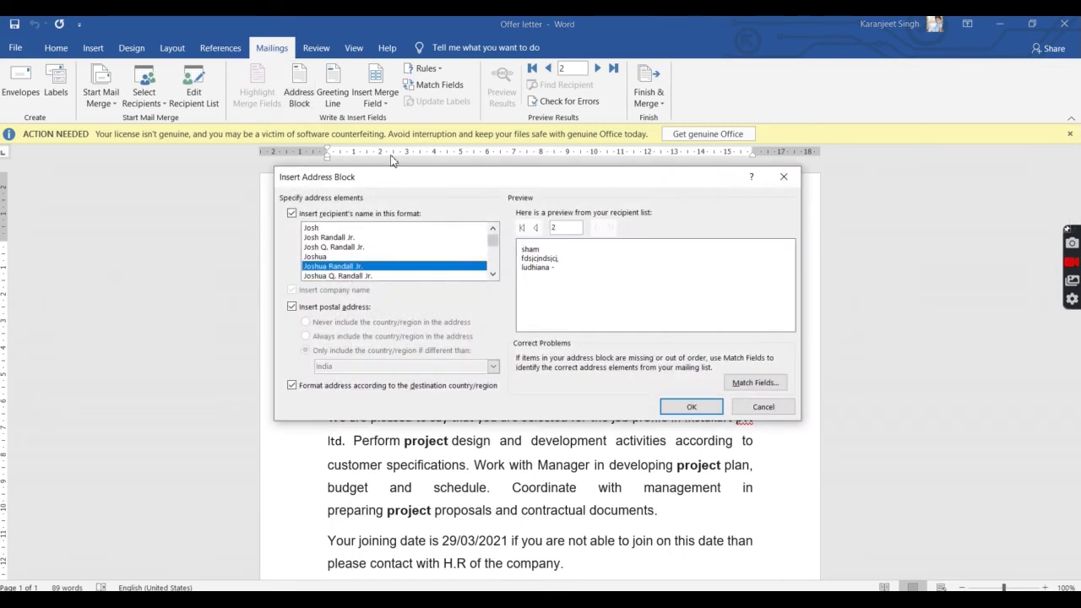
{"action": "left_click", "coordinate": [370, 246]}
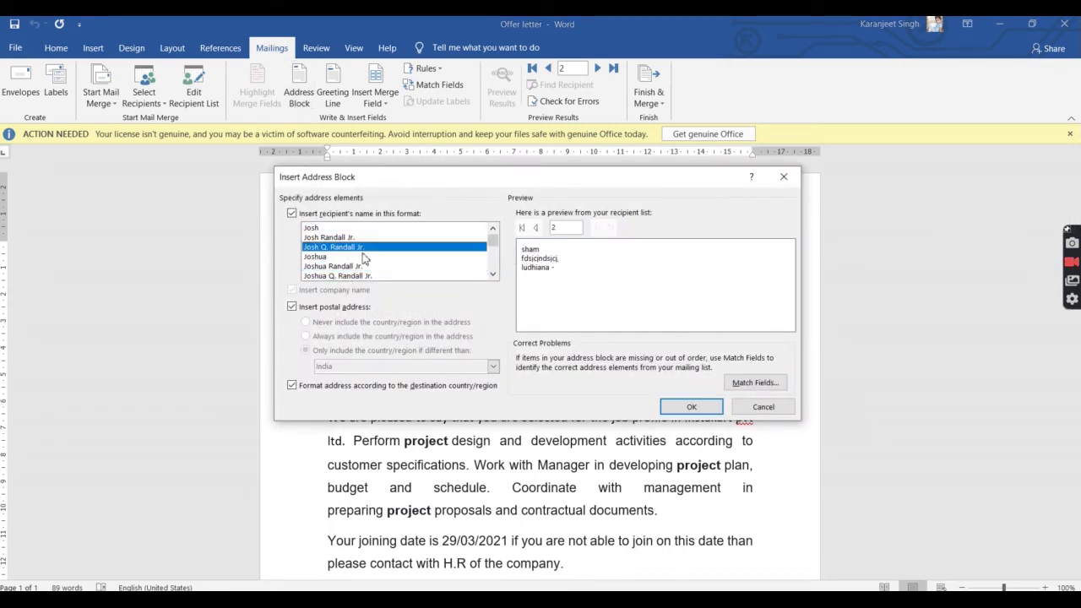
{"action": "left_click", "coordinate": [364, 256]}
{"action": "left_click", "coordinate": [375, 237]}
{"action": "left_click", "coordinate": [382, 246]}
{"action": "left_click", "coordinate": [375, 237]}
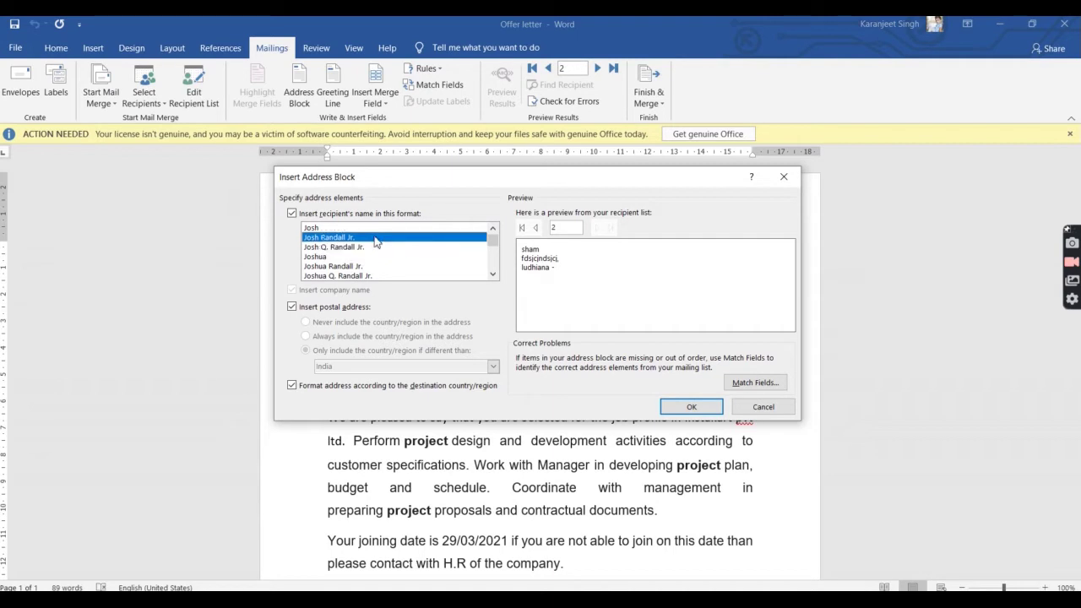
{"action": "left_click", "coordinate": [375, 256]}
{"action": "left_click", "coordinate": [372, 275]}
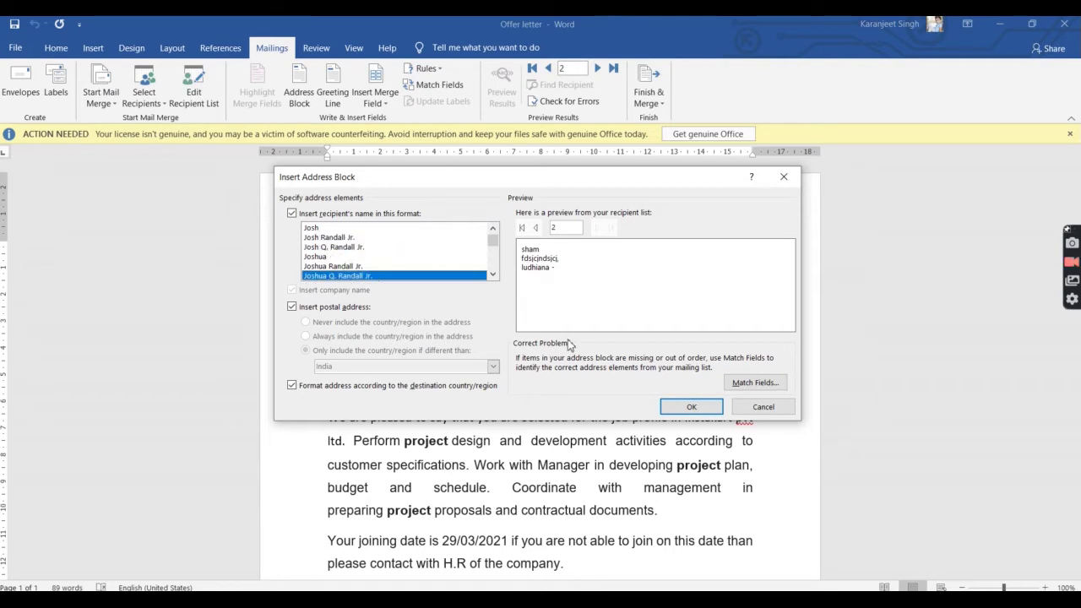
{"action": "left_click", "coordinate": [748, 409]}
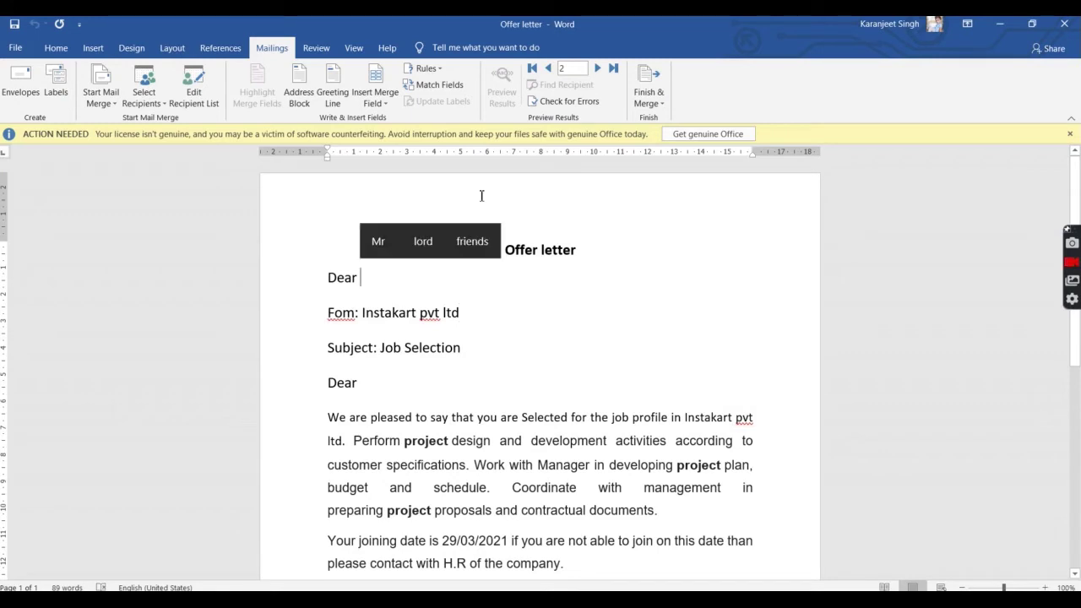
Step: Review the Greeting Line options keeping Dear, and close without inserting
{"action": "left_click", "coordinate": [379, 103]}
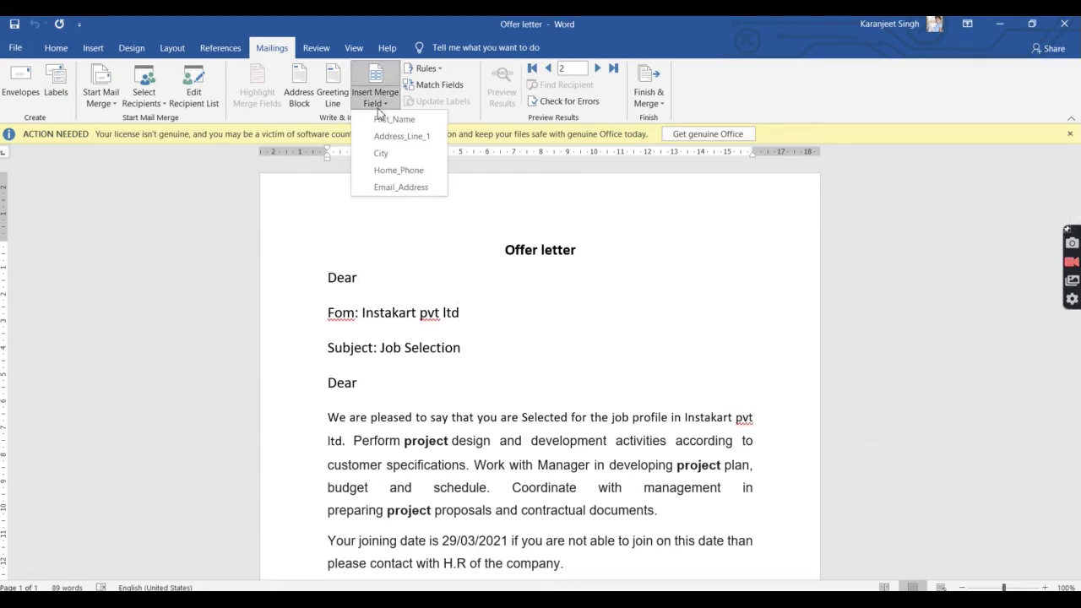
{"action": "left_click", "coordinate": [379, 103]}
{"action": "left_click", "coordinate": [333, 91]}
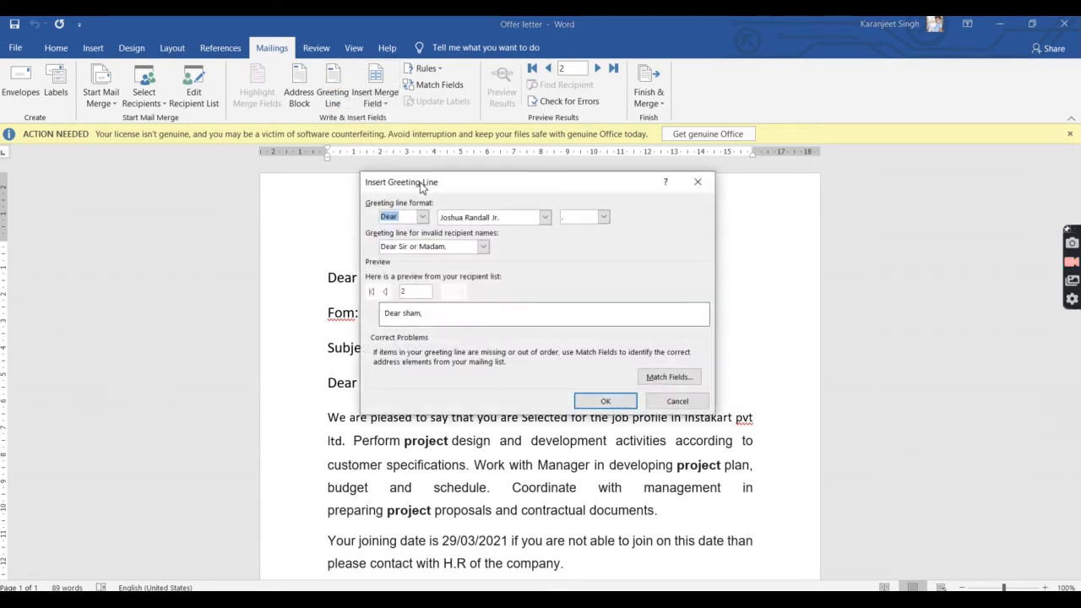
{"action": "left_click", "coordinate": [424, 218]}
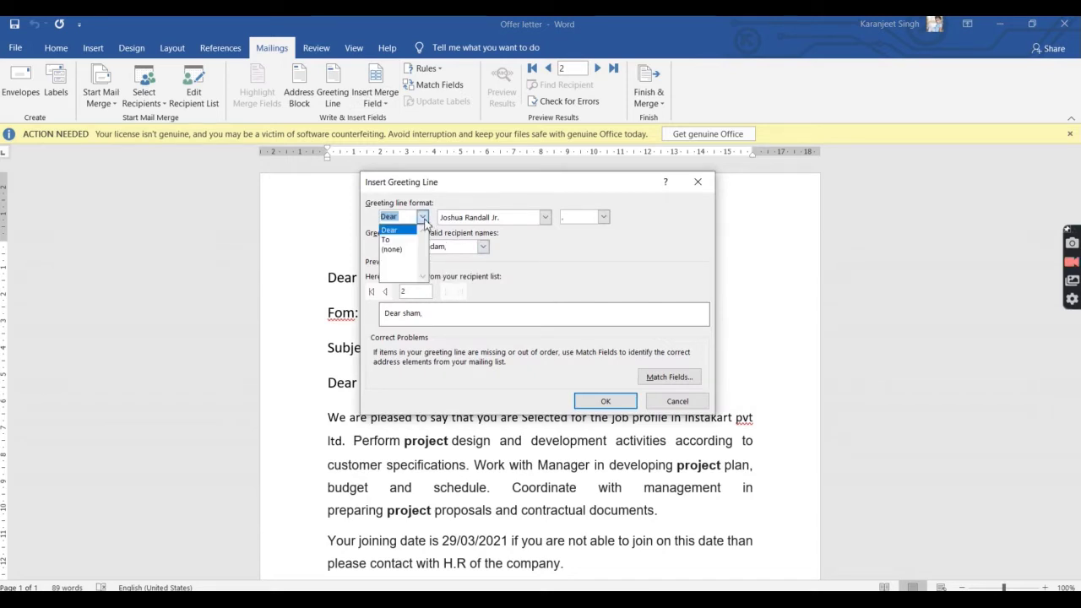
{"action": "left_click", "coordinate": [424, 218]}
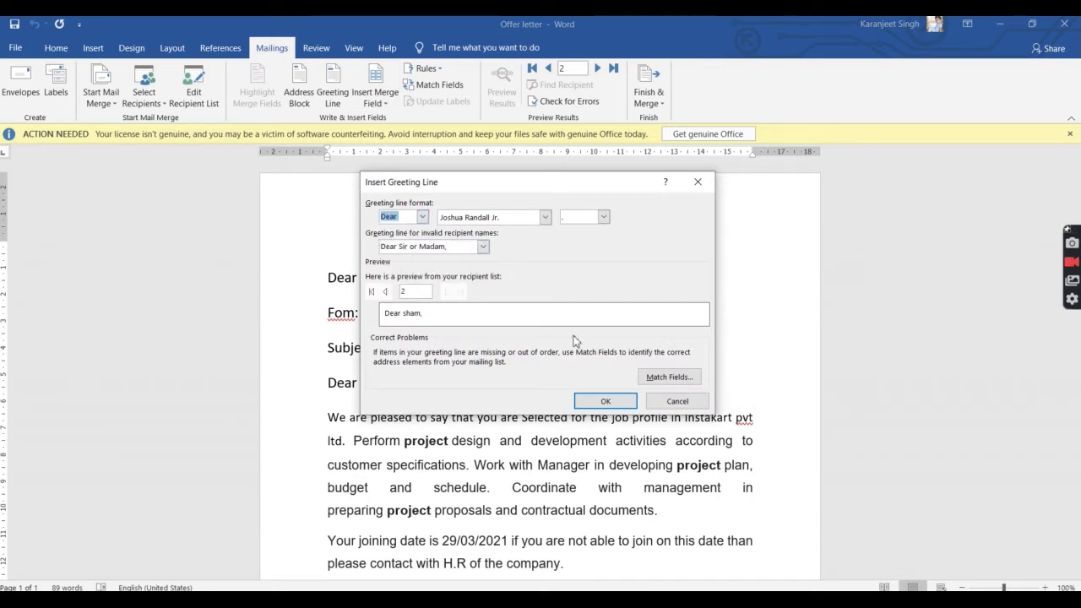
{"action": "left_click", "coordinate": [676, 401]}
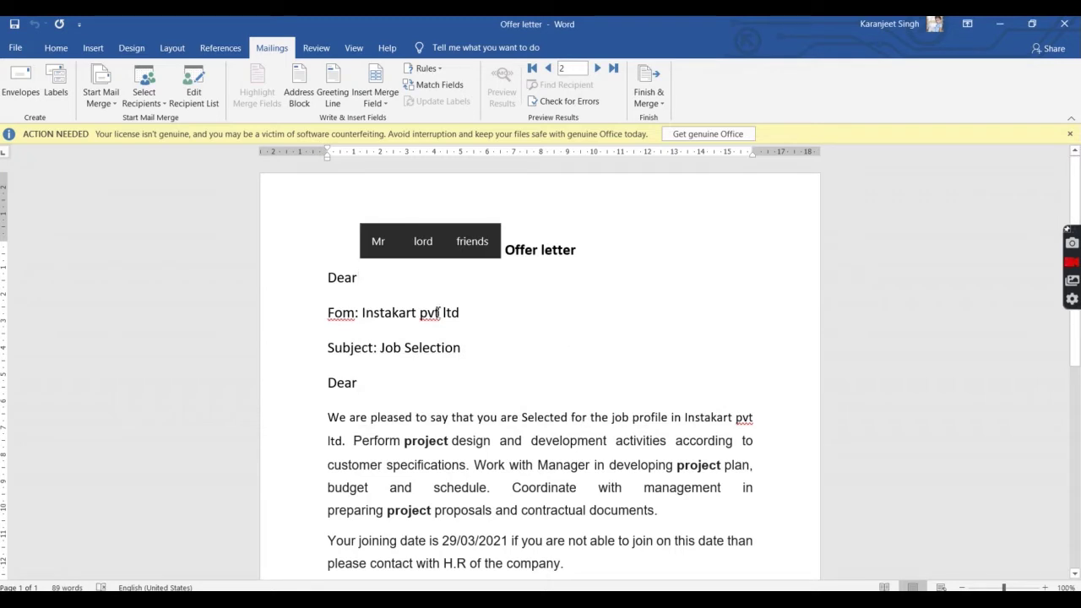
{"action": "left_click", "coordinate": [371, 101]}
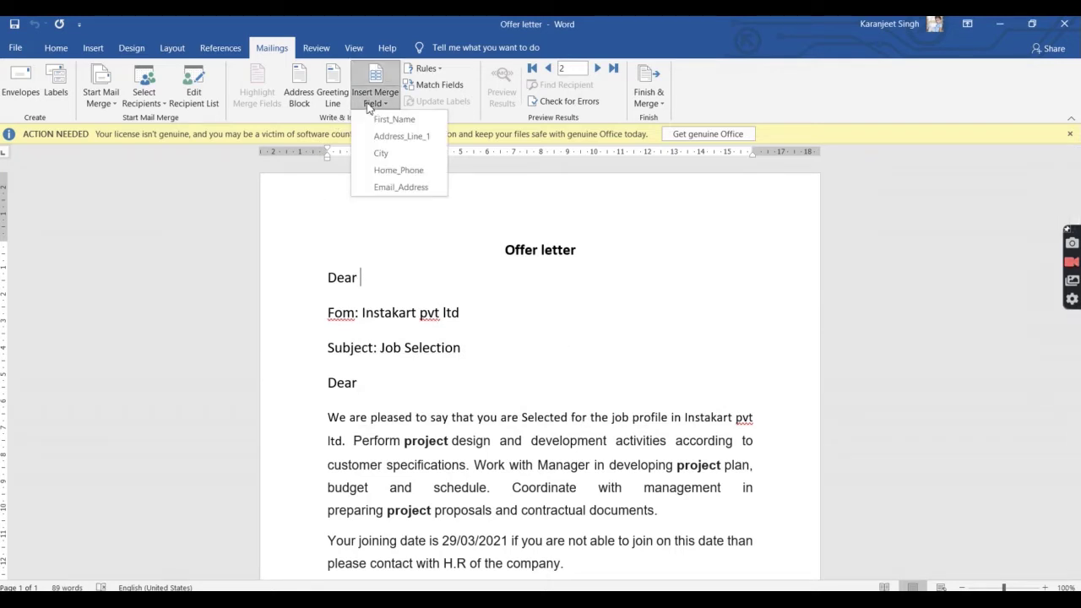
Step: Insert «First_Name» after Dear, «City» and «Email_Address» on new lines, then preview results
{"action": "left_click", "coordinate": [405, 126]}
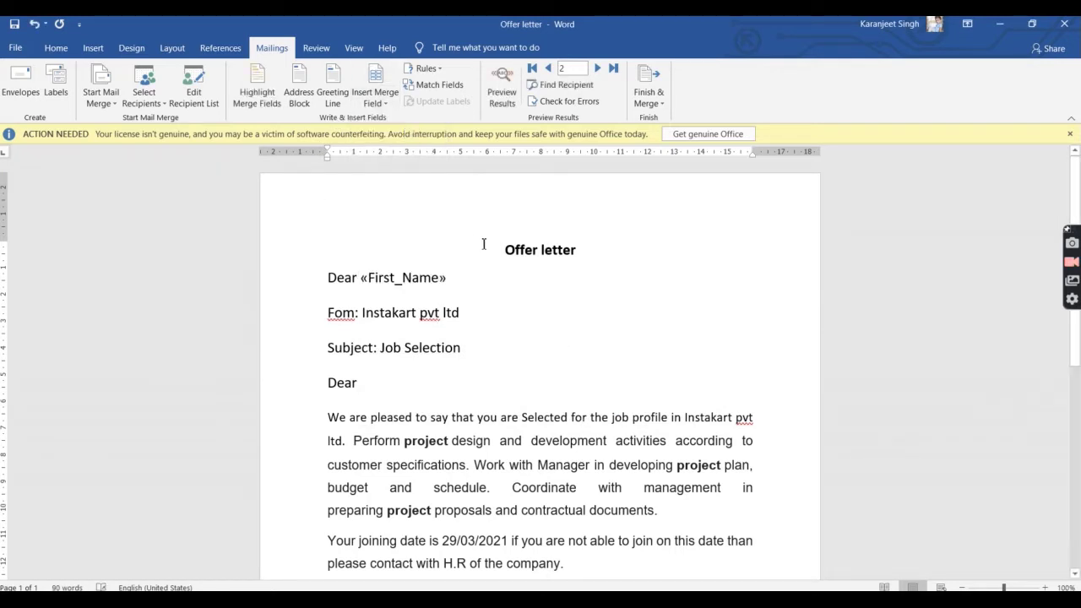
{"action": "key", "text": "Return"}
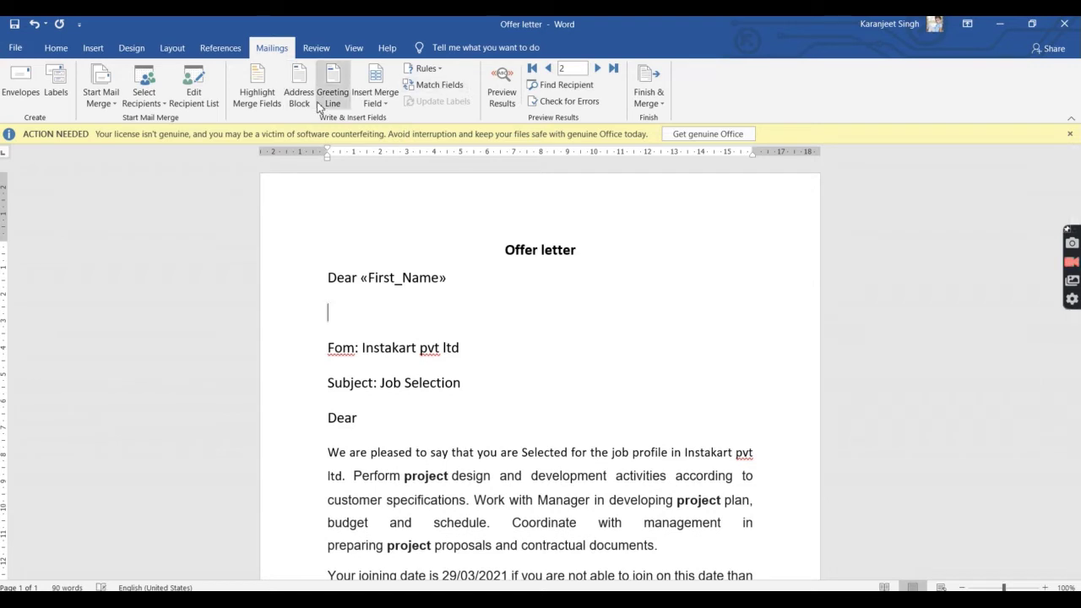
{"action": "left_click", "coordinate": [376, 102]}
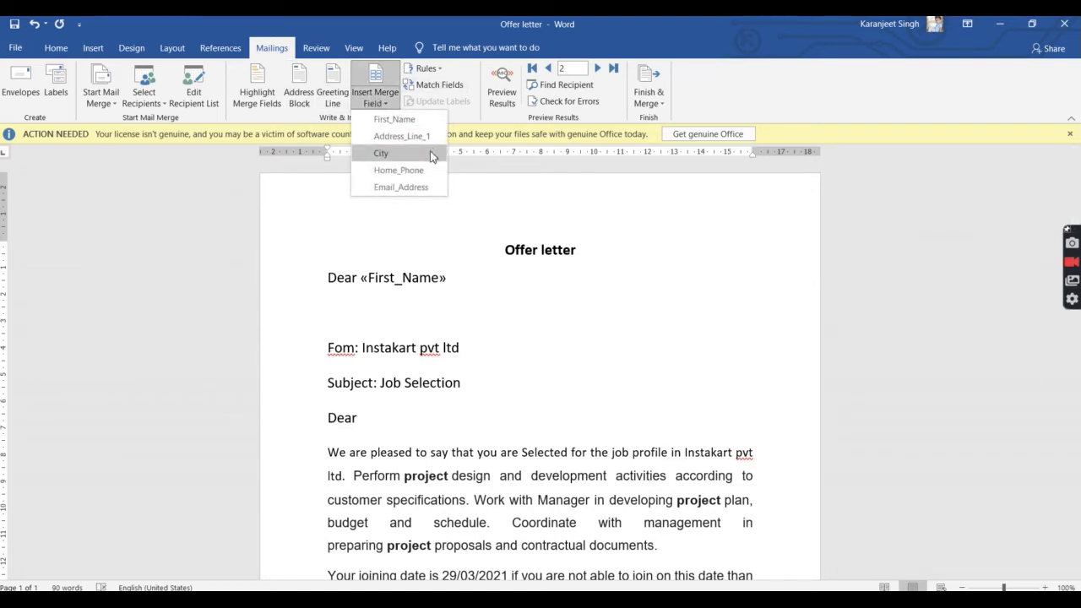
{"action": "left_click", "coordinate": [430, 153]}
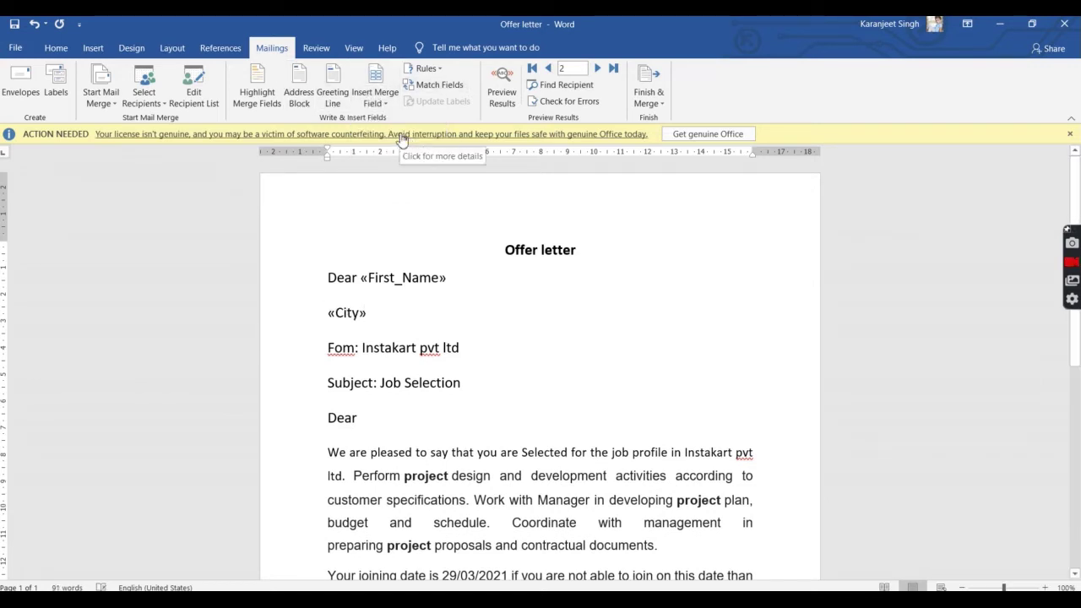
{"action": "key", "text": "Return"}
{"action": "left_click", "coordinate": [382, 99]}
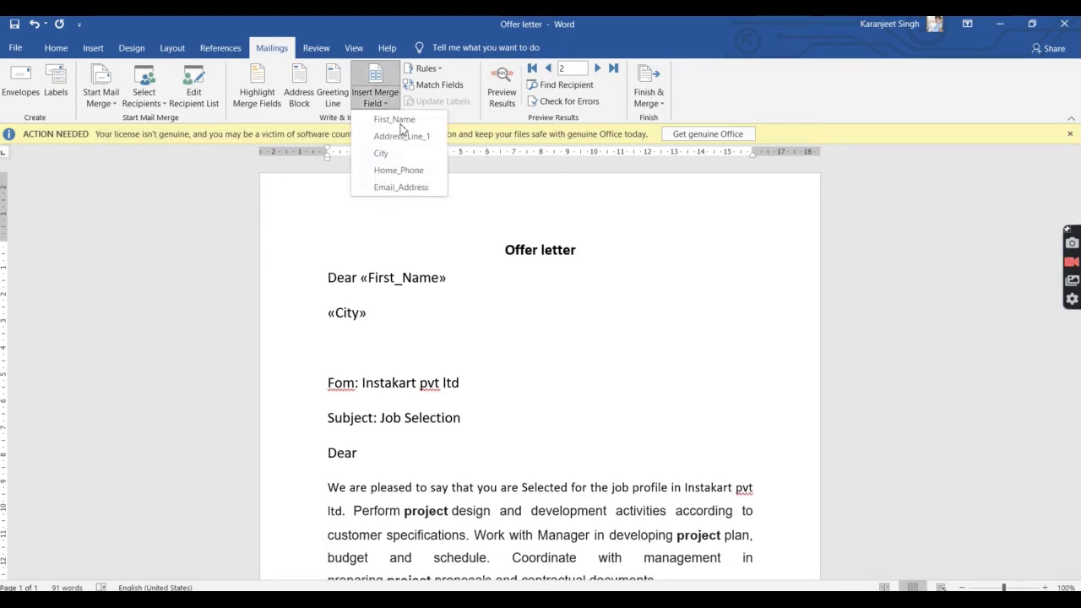
{"action": "left_click", "coordinate": [408, 186]}
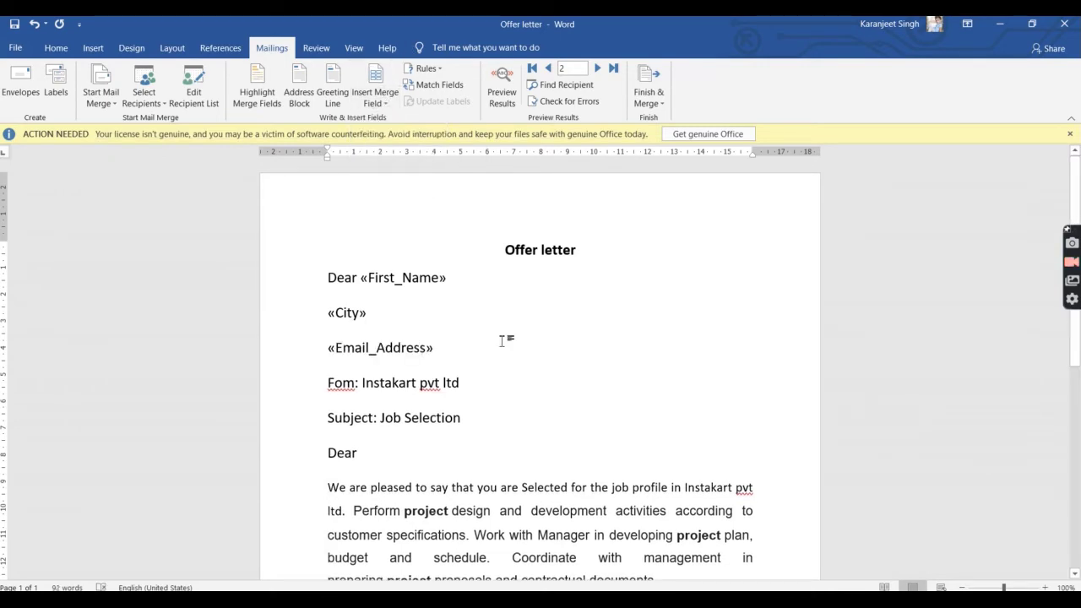
{"action": "scroll", "coordinate": [504, 340], "scroll_direction": "down", "scroll_amount": 8}
{"action": "scroll", "coordinate": [507, 338], "scroll_direction": "up", "scroll_amount": 7}
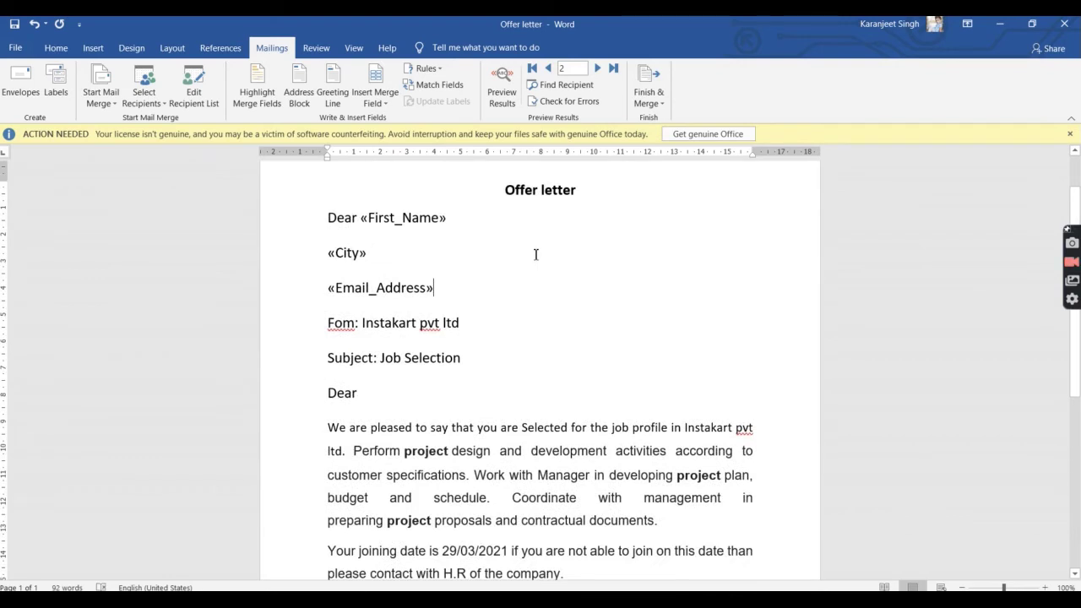
{"action": "left_click", "coordinate": [504, 107]}
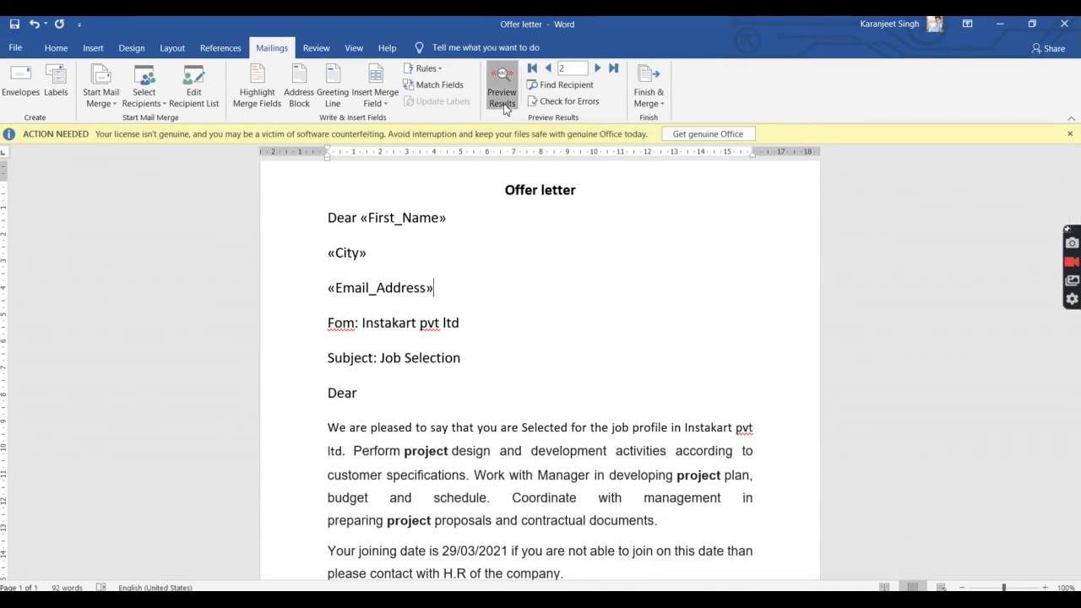
Step: Preview merged data, checking the filled first name, city and e-mail, then return to the first record
{"action": "left_click", "coordinate": [478, 267]}
{"action": "scroll", "coordinate": [479, 268], "scroll_direction": "up", "scroll_amount": 1}
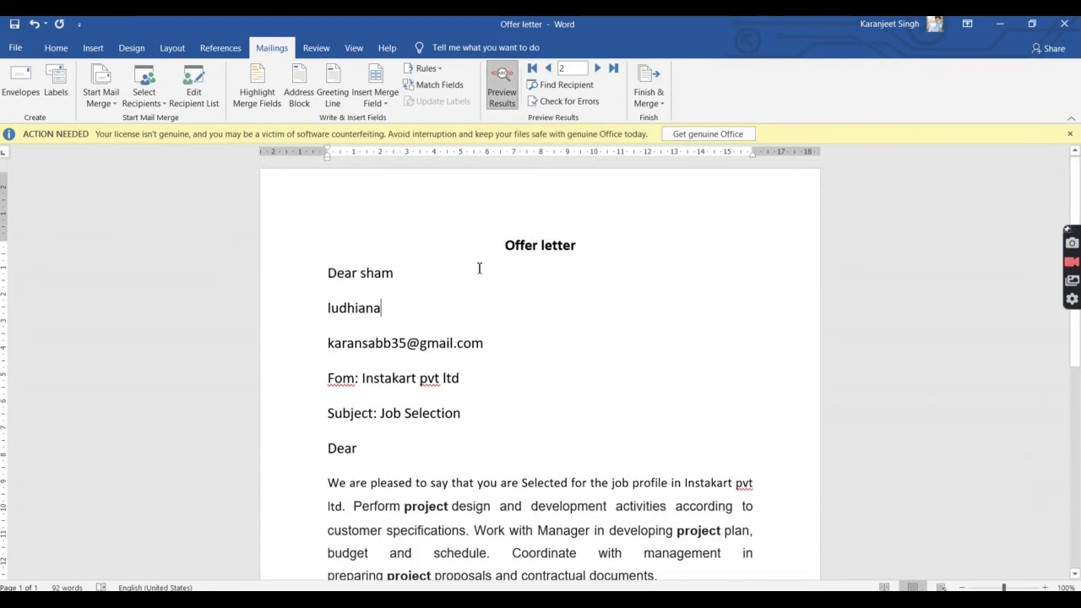
{"action": "double_click", "coordinate": [372, 277]}
{"action": "left_click", "coordinate": [389, 306]}
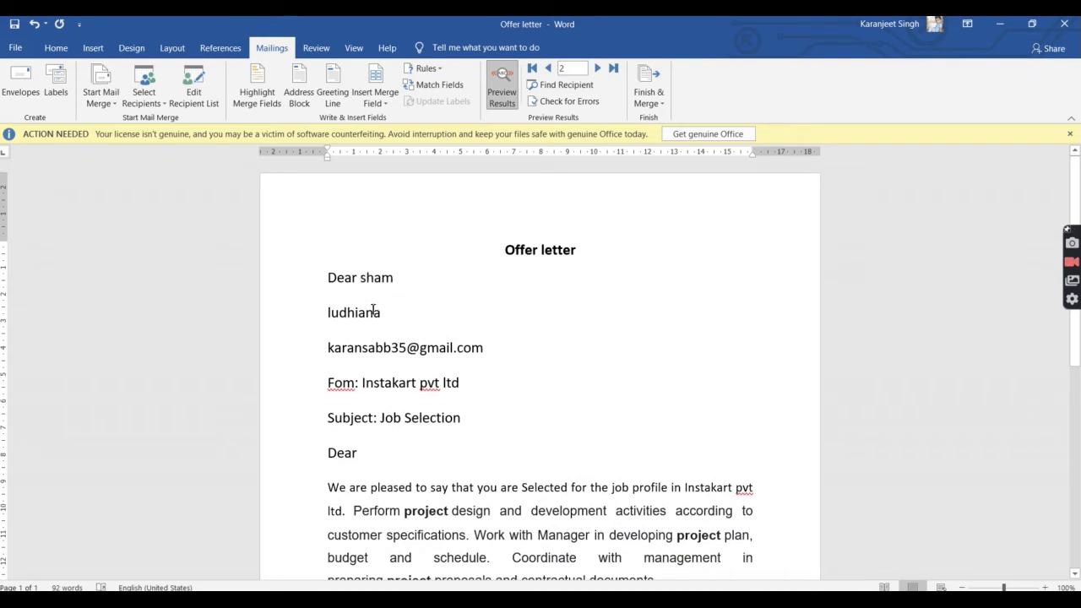
{"action": "double_click", "coordinate": [362, 313]}
{"action": "left_click", "coordinate": [341, 348]}
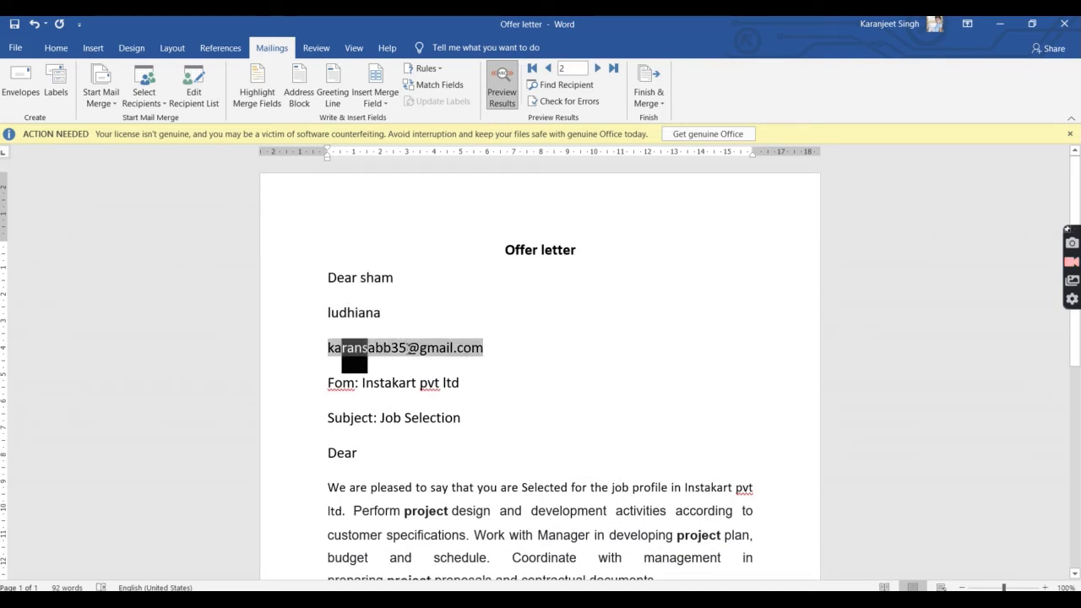
{"action": "left_click", "coordinate": [487, 348]}
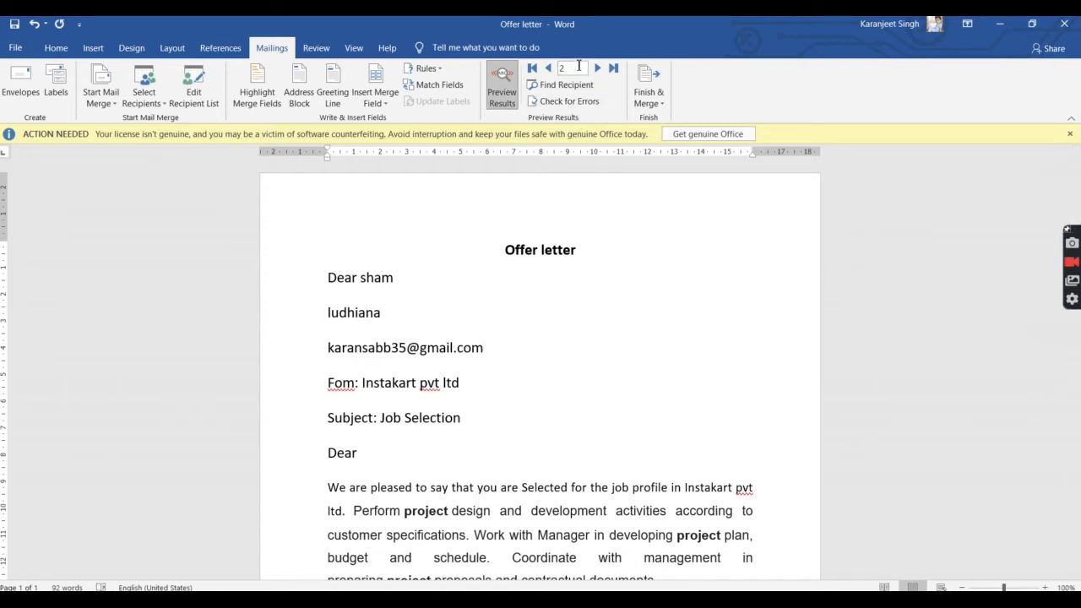
{"action": "left_click", "coordinate": [548, 68]}
{"action": "left_click", "coordinate": [654, 105]}
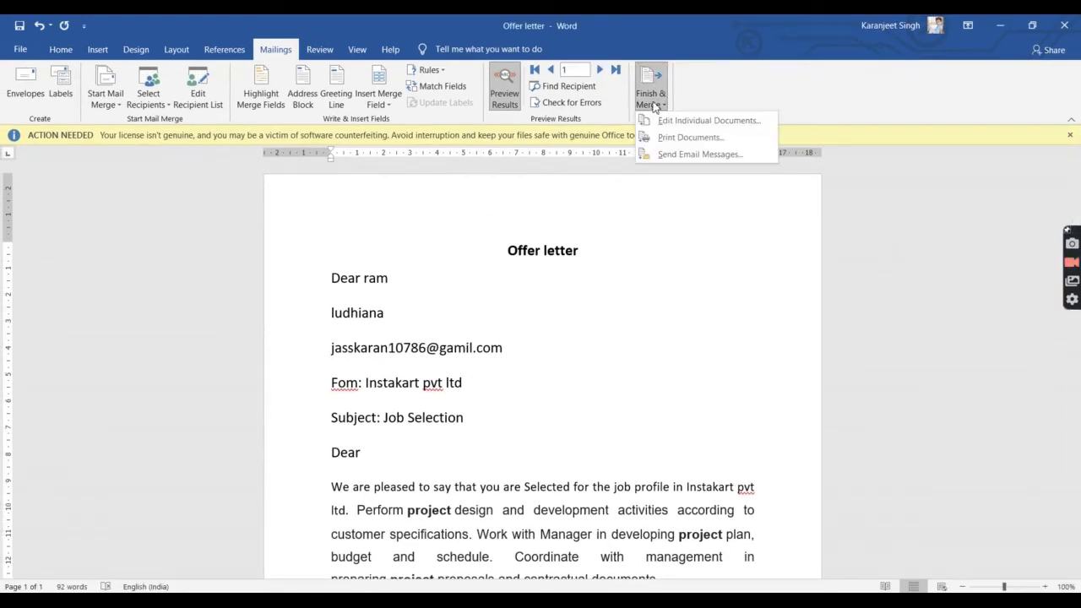
{"action": "left_click", "coordinate": [652, 103]}
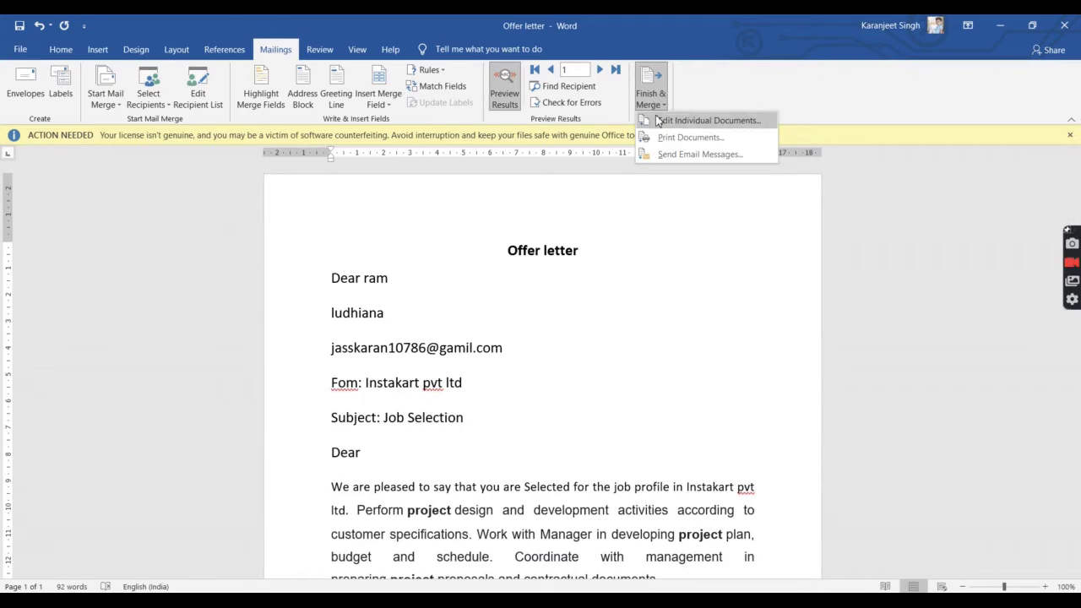
{"action": "left_click", "coordinate": [658, 121]}
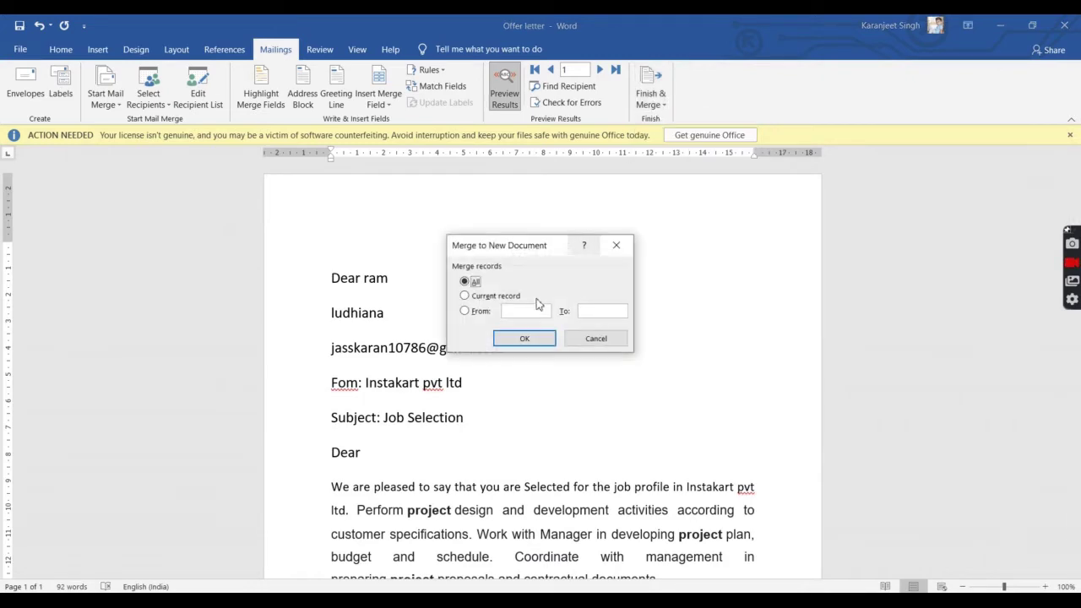
{"action": "left_click", "coordinate": [525, 339]}
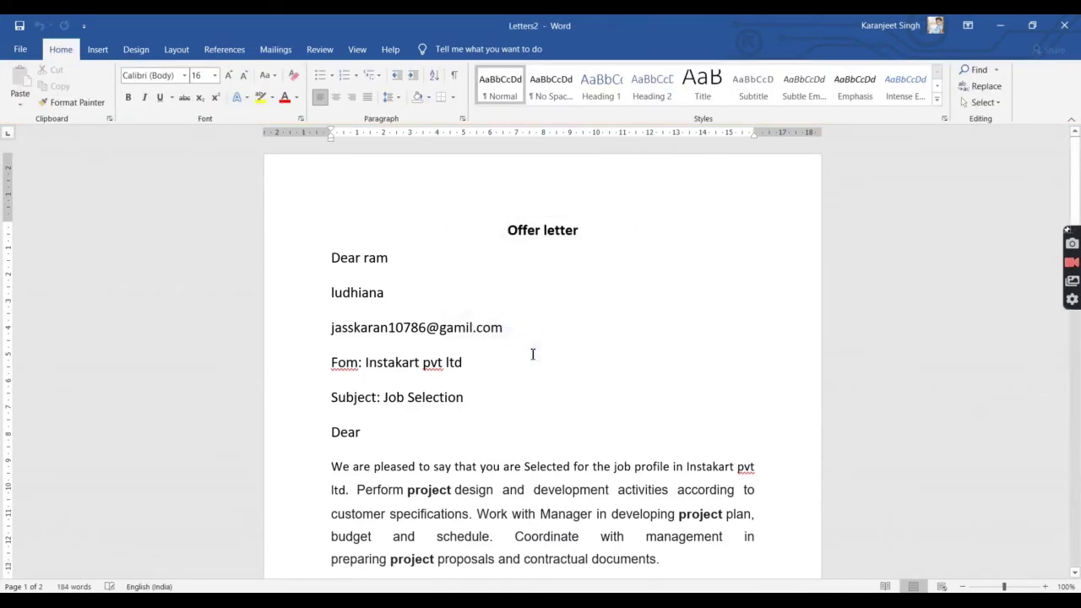
{"action": "scroll", "coordinate": [532, 353], "scroll_direction": "down", "scroll_amount": 8}
{"action": "scroll", "coordinate": [532, 354], "scroll_direction": "up", "scroll_amount": 8}
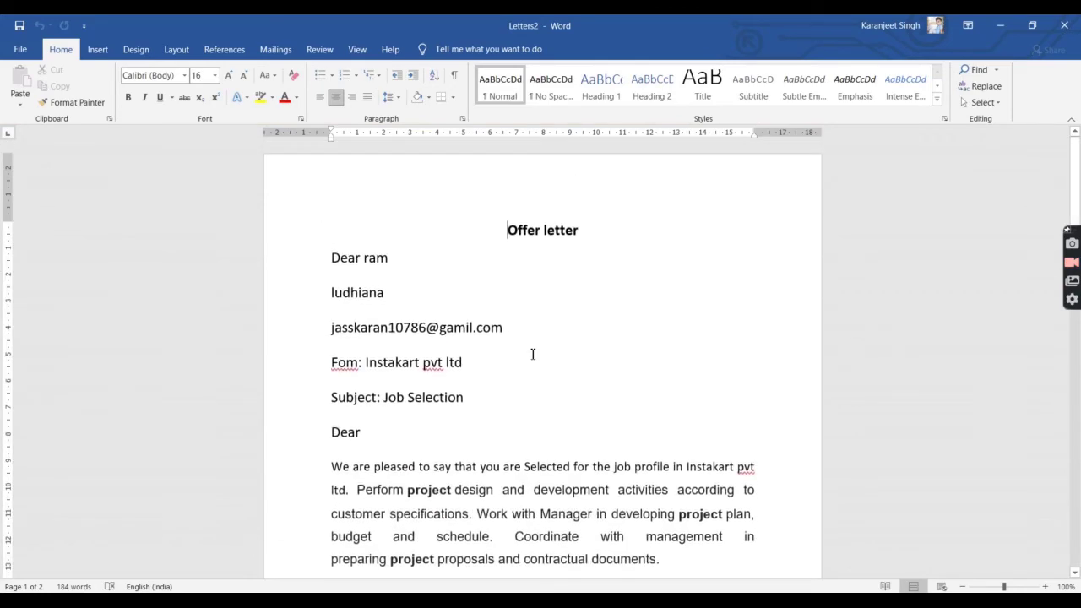
{"action": "scroll", "coordinate": [532, 354], "scroll_direction": "down", "scroll_amount": 3}
{"action": "scroll", "coordinate": [466, 314], "scroll_direction": "up", "scroll_amount": 3}
{"action": "scroll", "coordinate": [478, 309], "scroll_direction": "down", "scroll_amount": 5}
{"action": "scroll", "coordinate": [478, 306], "scroll_direction": "up", "scroll_amount": 5}
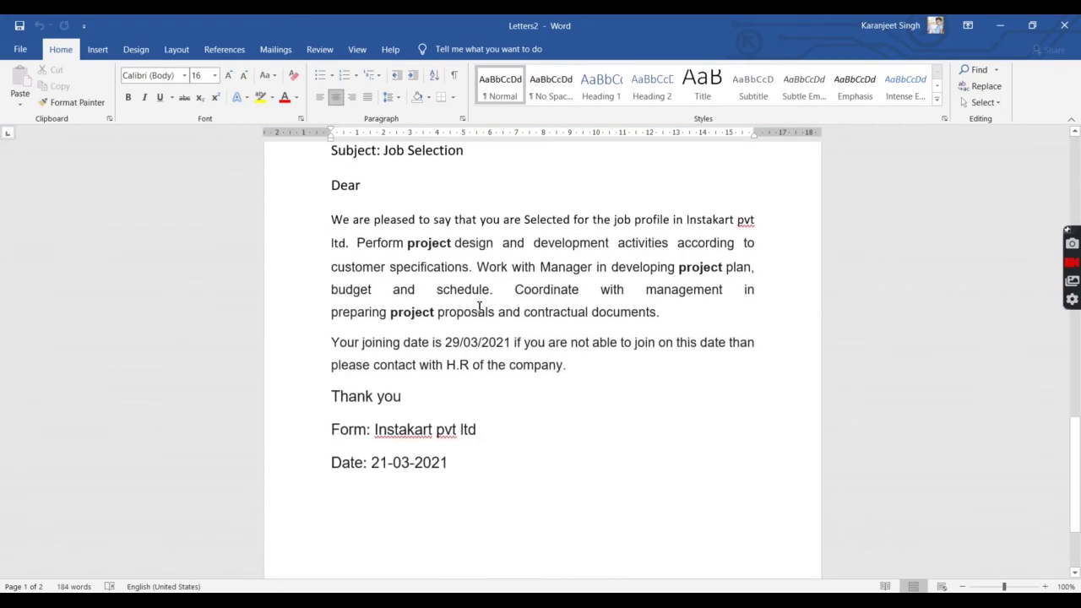
{"action": "scroll", "coordinate": [479, 306], "scroll_direction": "down", "scroll_amount": 5}
{"action": "scroll", "coordinate": [479, 307], "scroll_direction": "up", "scroll_amount": 5}
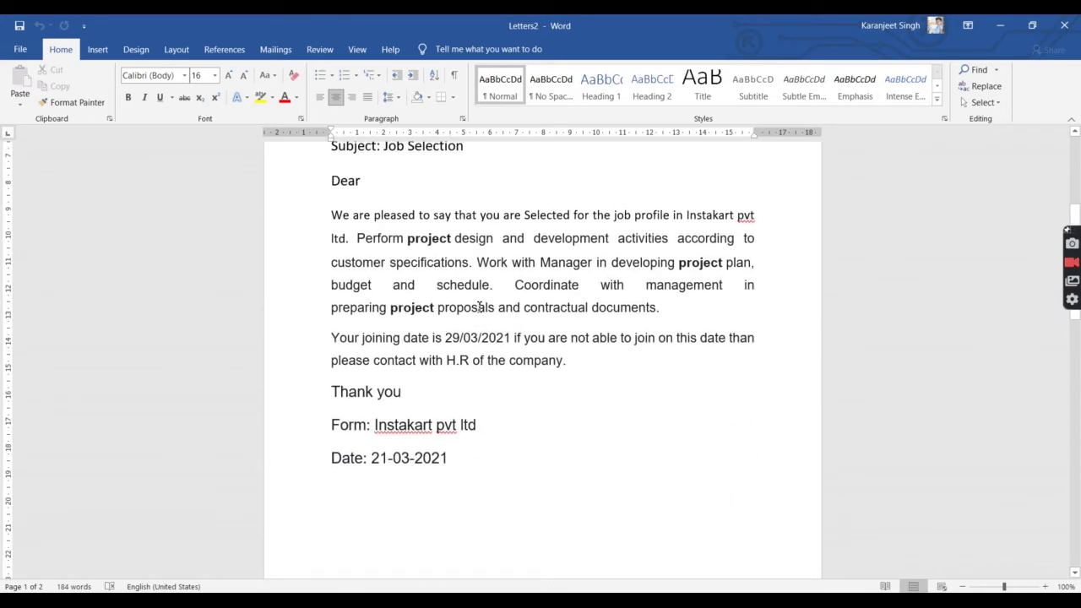
{"action": "scroll", "coordinate": [479, 306], "scroll_direction": "down", "scroll_amount": 1}
{"action": "scroll", "coordinate": [479, 307], "scroll_direction": "up", "scroll_amount": 1}
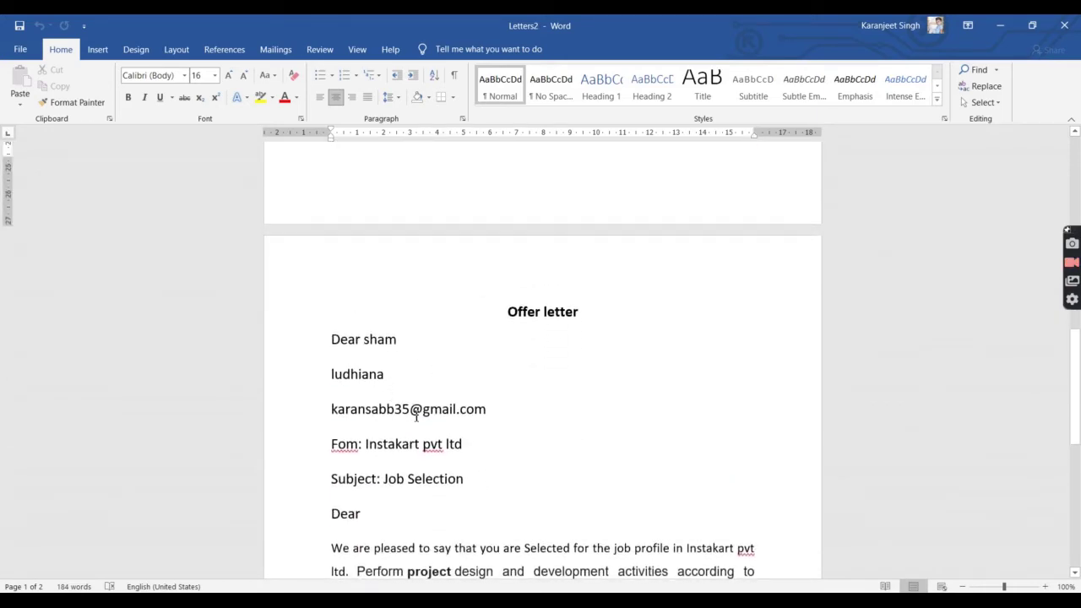
{"action": "scroll", "coordinate": [461, 411], "scroll_direction": "down", "scroll_amount": 5}
{"action": "scroll", "coordinate": [461, 410], "scroll_direction": "up", "scroll_amount": 7}
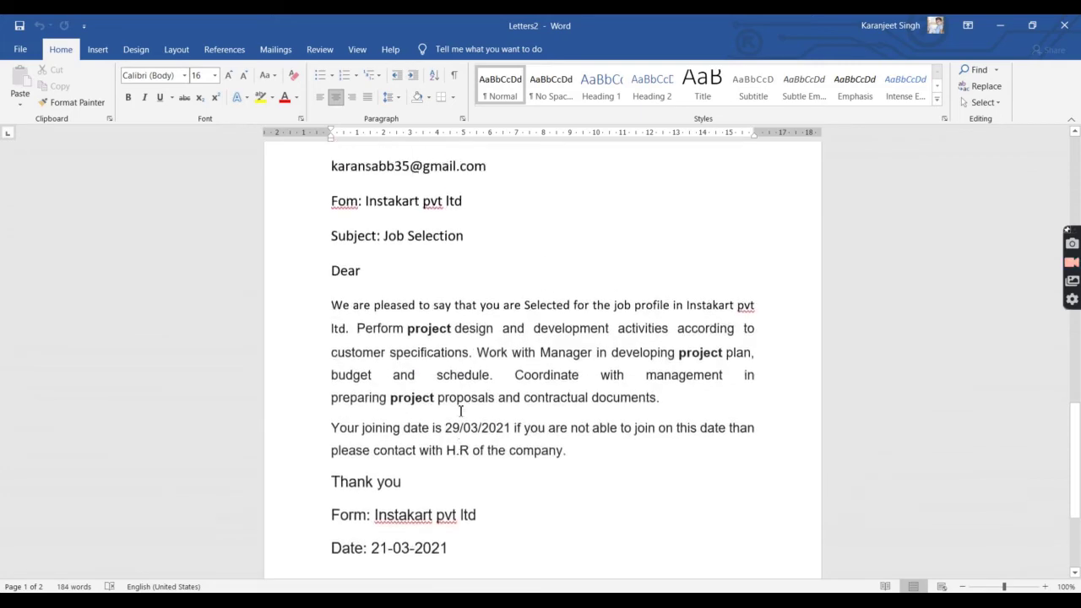
{"action": "scroll", "coordinate": [461, 411], "scroll_direction": "up", "scroll_amount": 9}
{"action": "left_click_drag", "start_coordinate": [442, 402], "coordinate": [459, 466]}
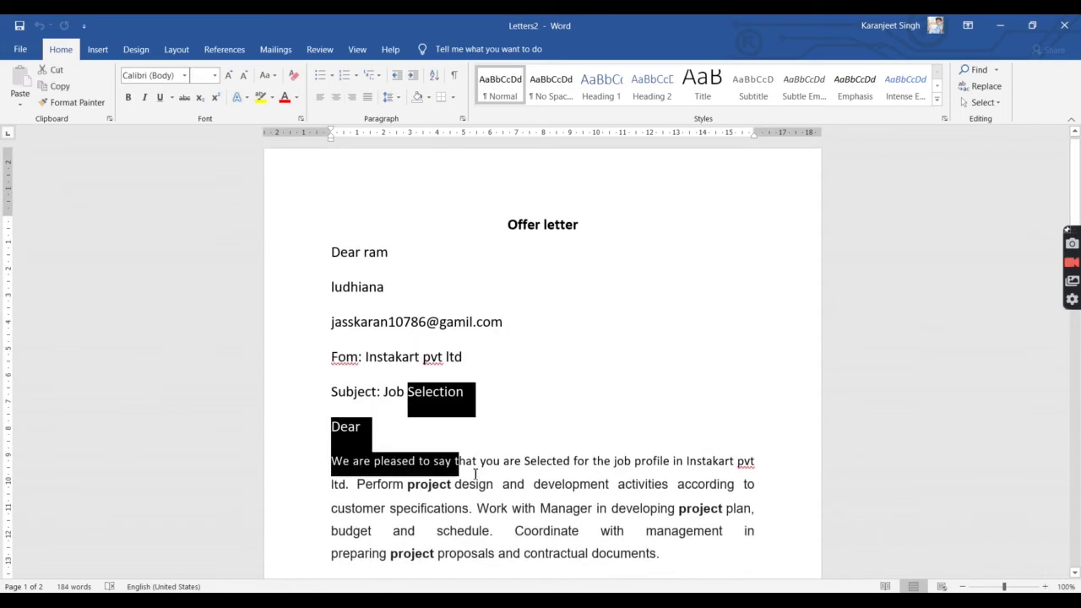
{"action": "left_click", "coordinate": [474, 463]}
{"action": "left_click", "coordinate": [591, 400]}
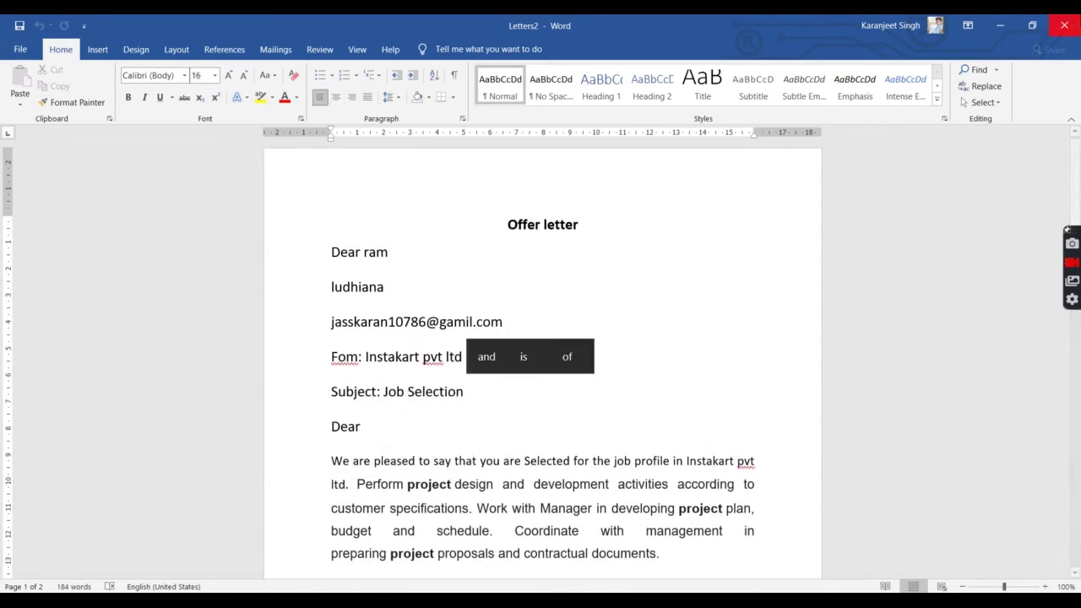
Step: Close Letters2 without saving and choose Finish & Merge > Send Email Messages
{"action": "left_click", "coordinate": [1064, 25]}
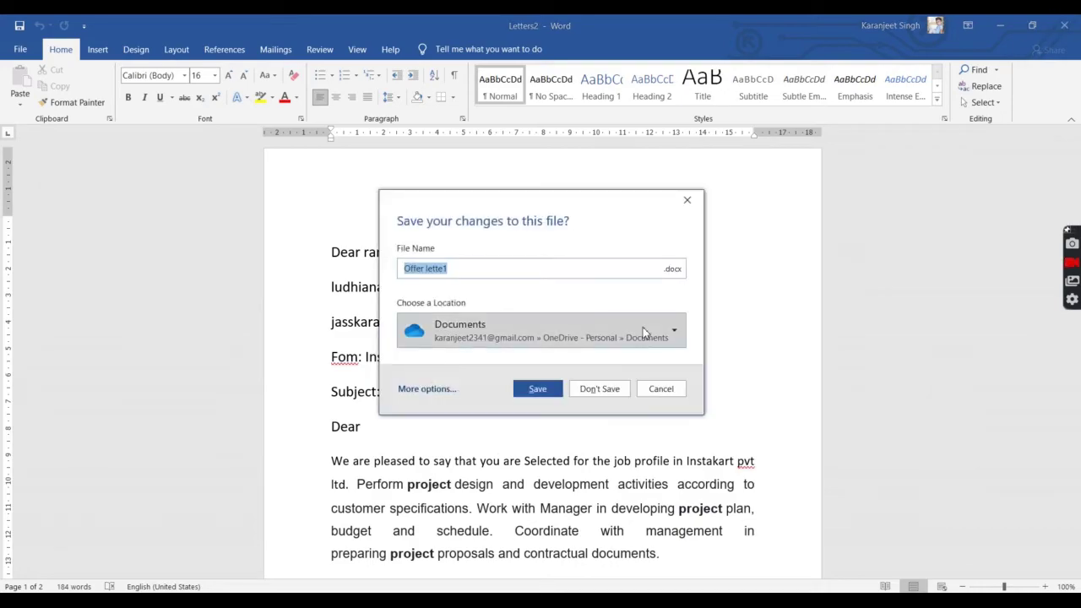
{"action": "left_click", "coordinate": [615, 383]}
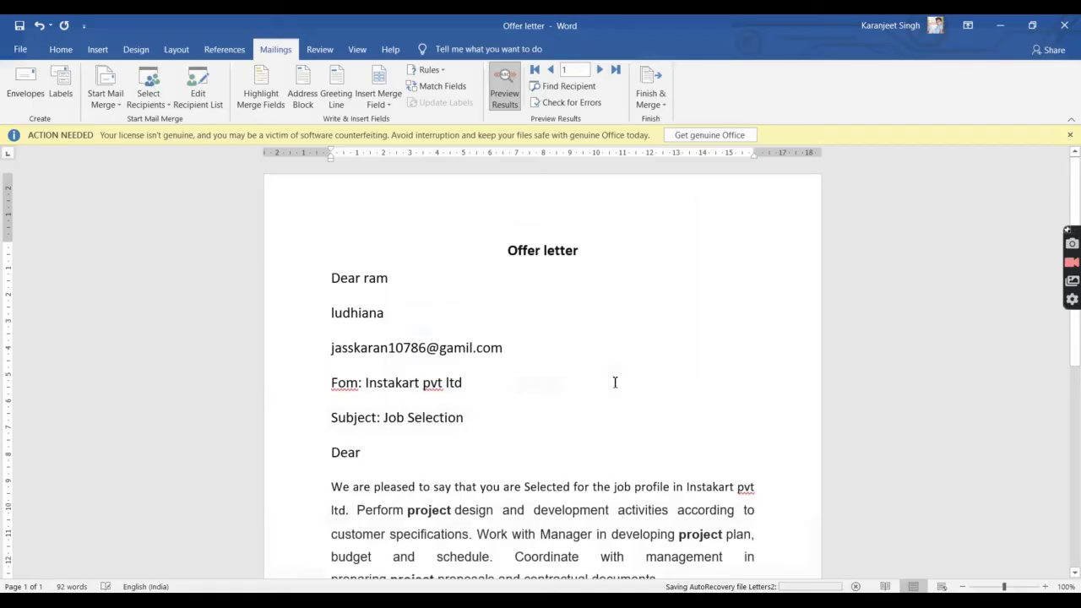
{"action": "left_click", "coordinate": [651, 99]}
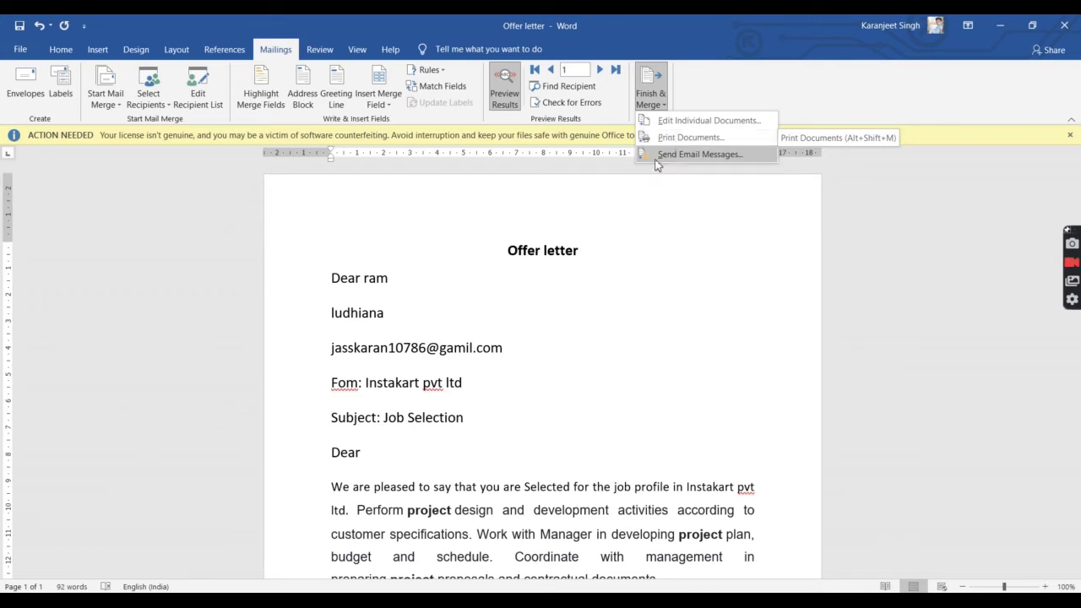
{"action": "left_click", "coordinate": [650, 184]}
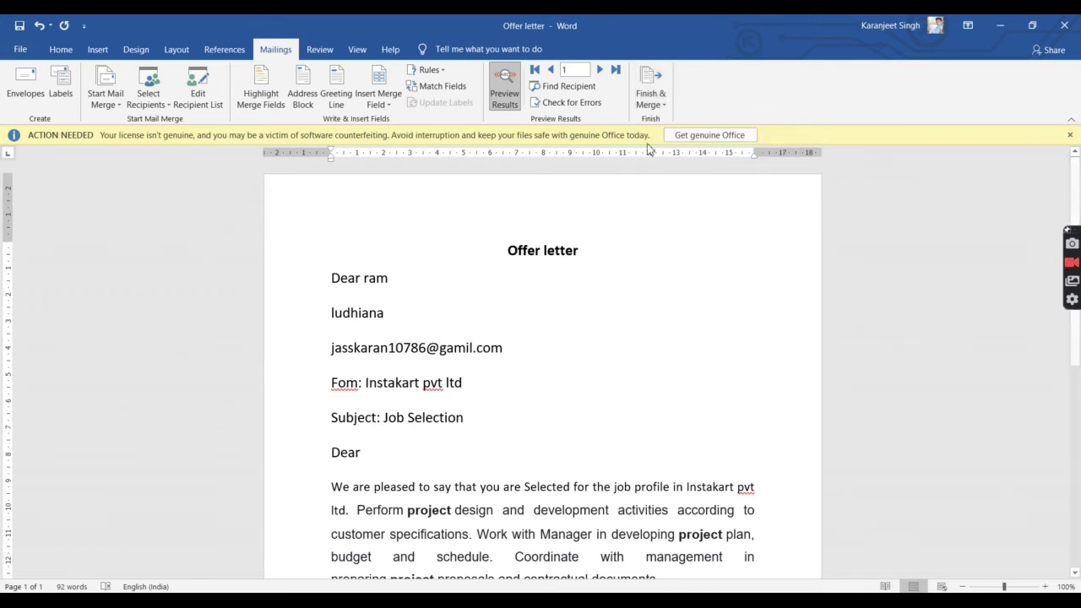
{"action": "left_click", "coordinate": [660, 106]}
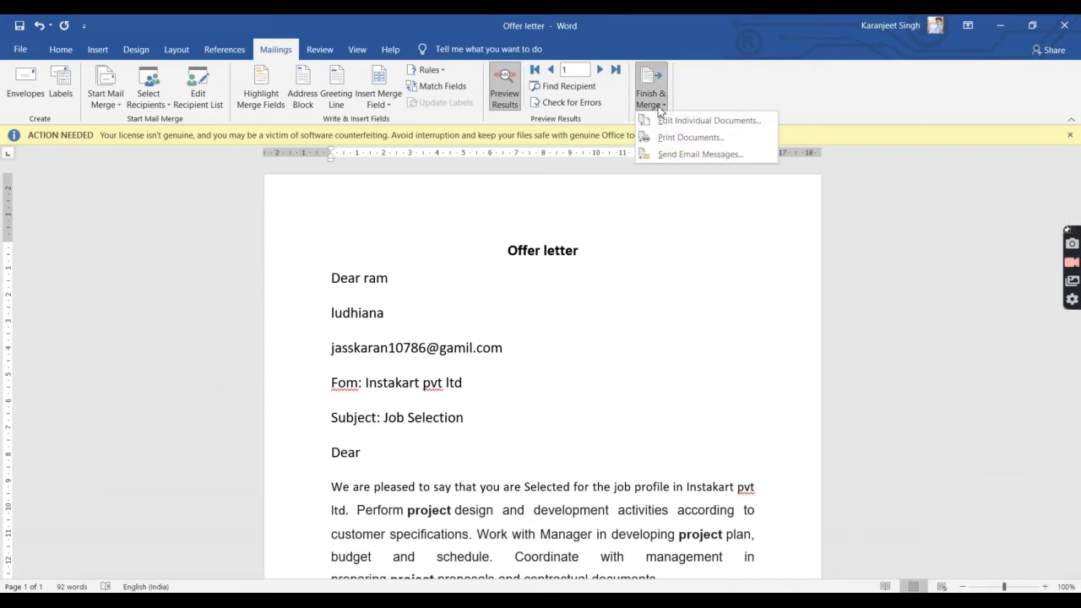
{"action": "left_click", "coordinate": [698, 154]}
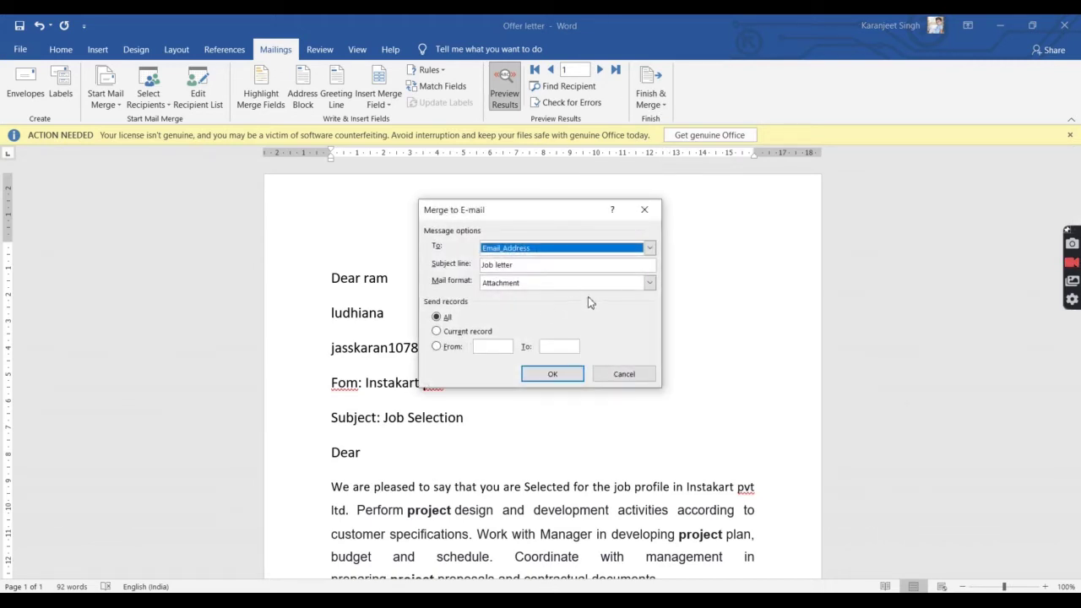
Step: Address the emails to Email_Address with subject Job letter and Attachment mail format
{"action": "left_click", "coordinate": [649, 250]}
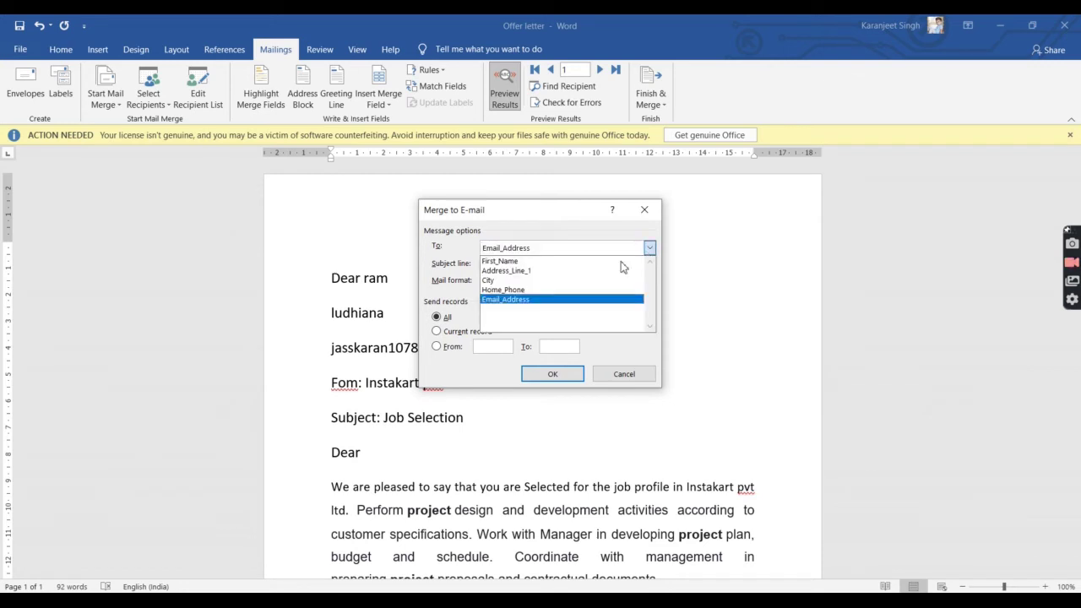
{"action": "left_click", "coordinate": [579, 301]}
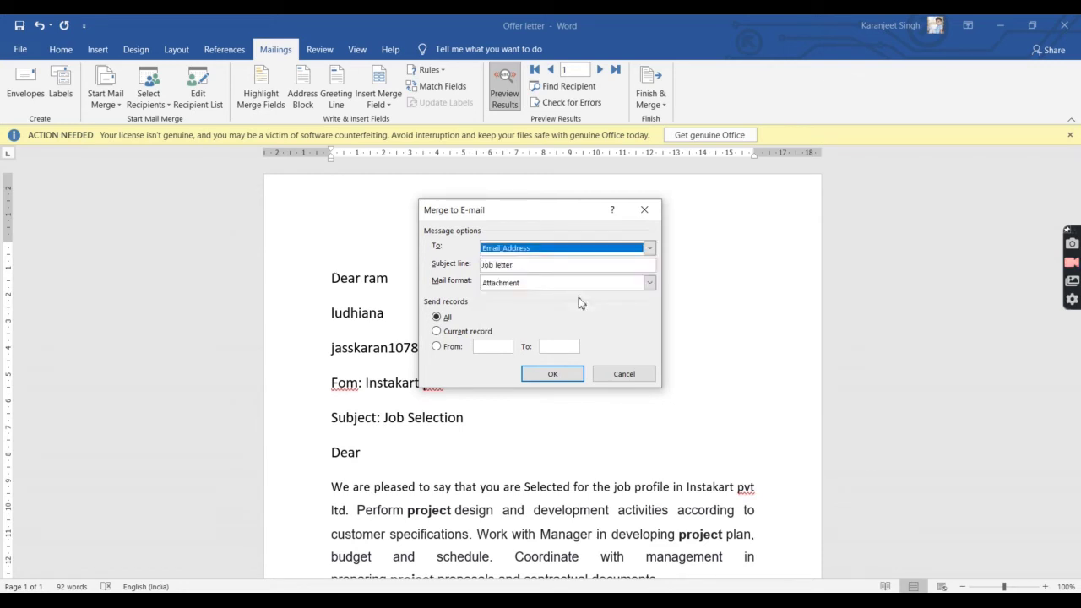
{"action": "left_click", "coordinate": [559, 265]}
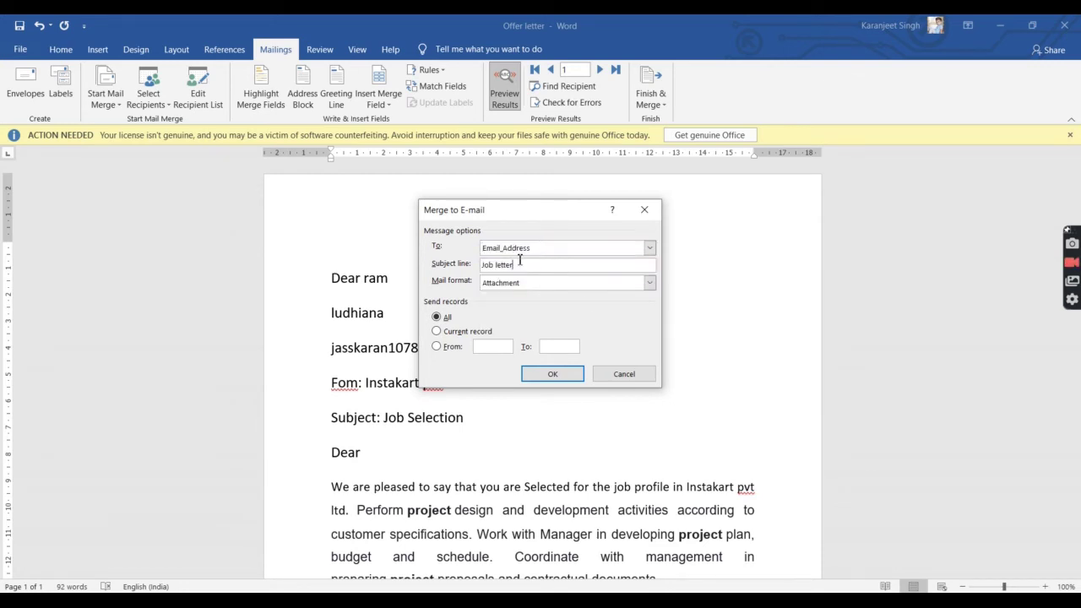
{"action": "left_click_drag", "start_coordinate": [519, 262], "coordinate": [480, 263]}
{"action": "left_click", "coordinate": [545, 286]}
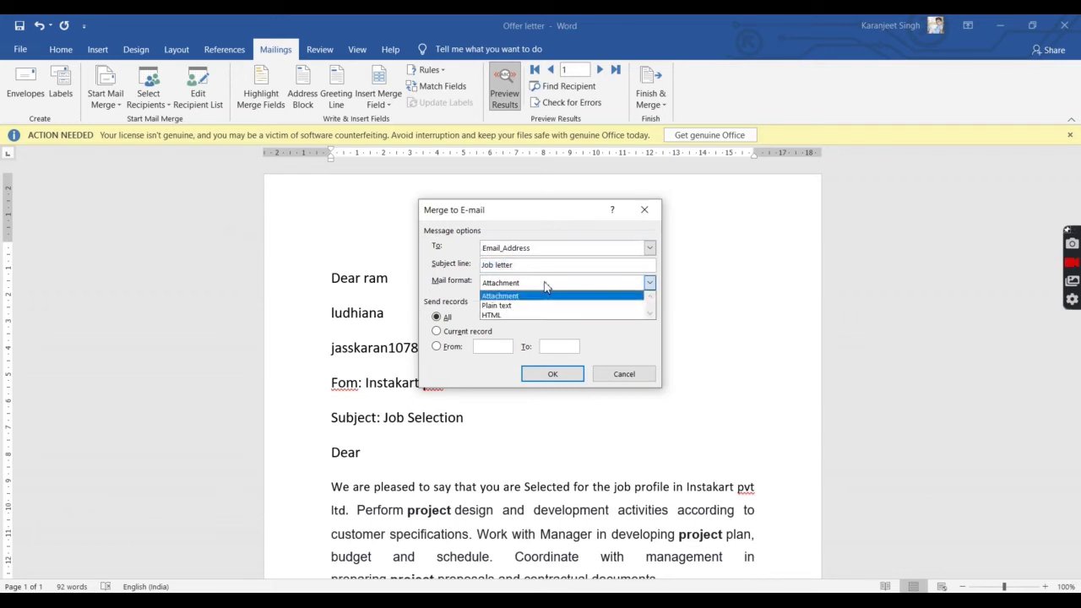
{"action": "left_click", "coordinate": [536, 306]}
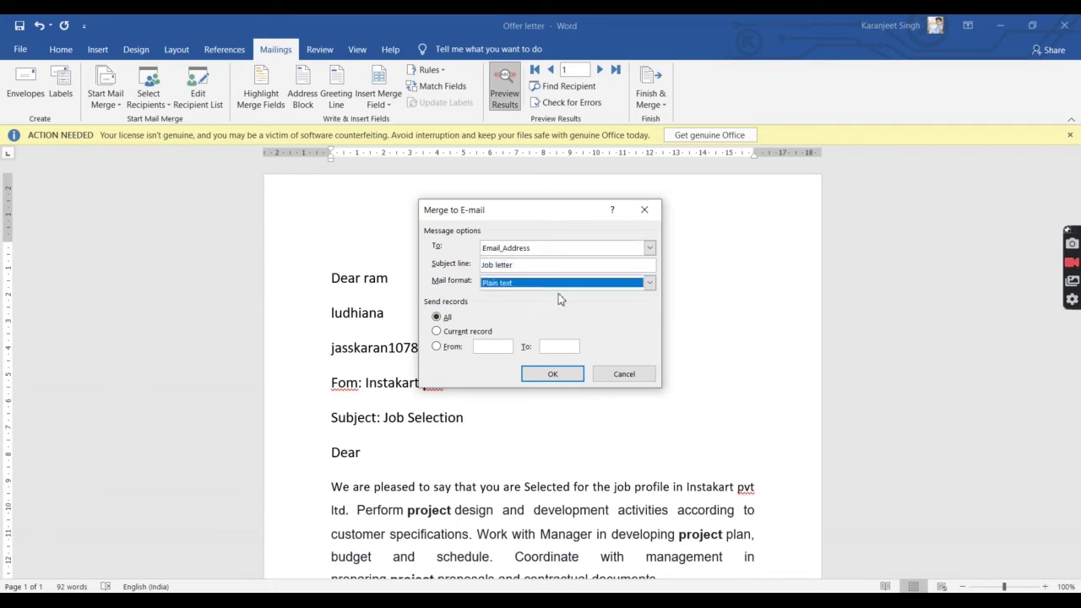
{"action": "left_click", "coordinate": [567, 284]}
{"action": "left_click", "coordinate": [548, 315]}
{"action": "left_click", "coordinate": [649, 283]}
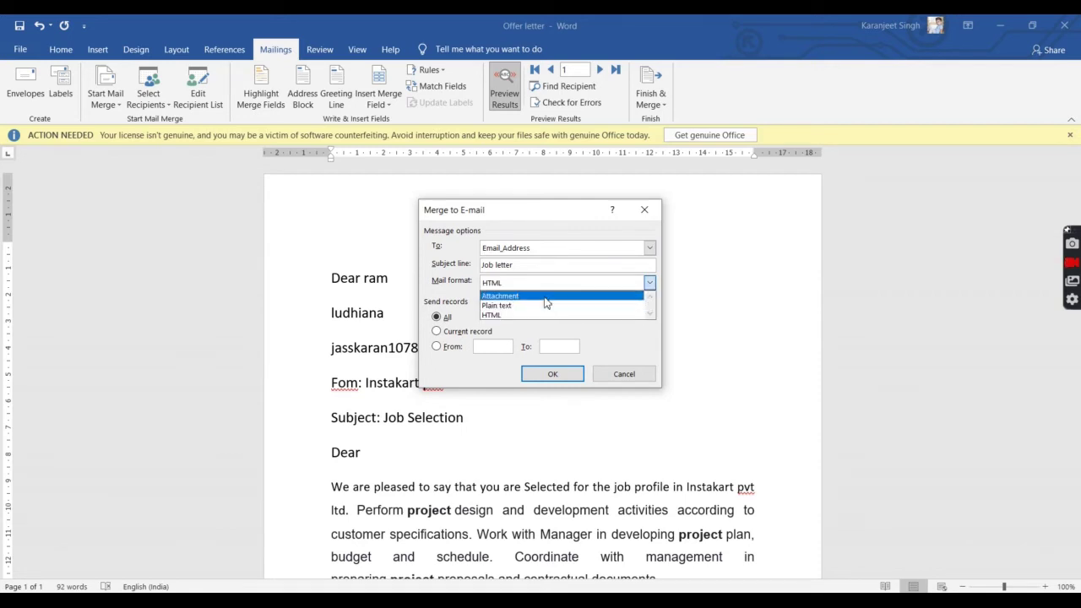
{"action": "left_click", "coordinate": [546, 297]}
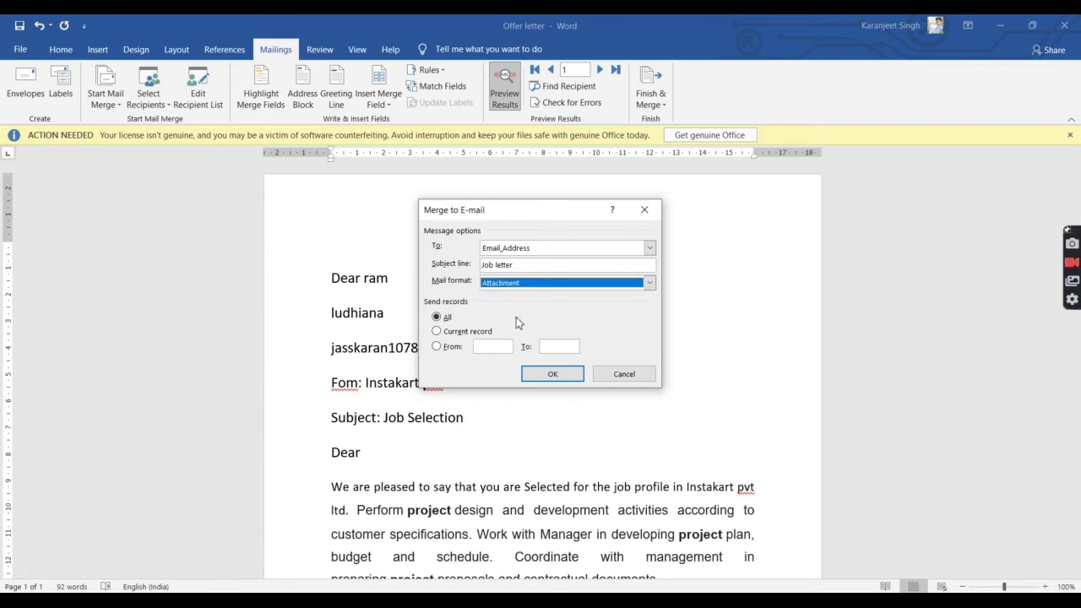
Step: Send to all records and start the merge, dismissing Outlook's missing-profile error
{"action": "left_click", "coordinate": [455, 333]}
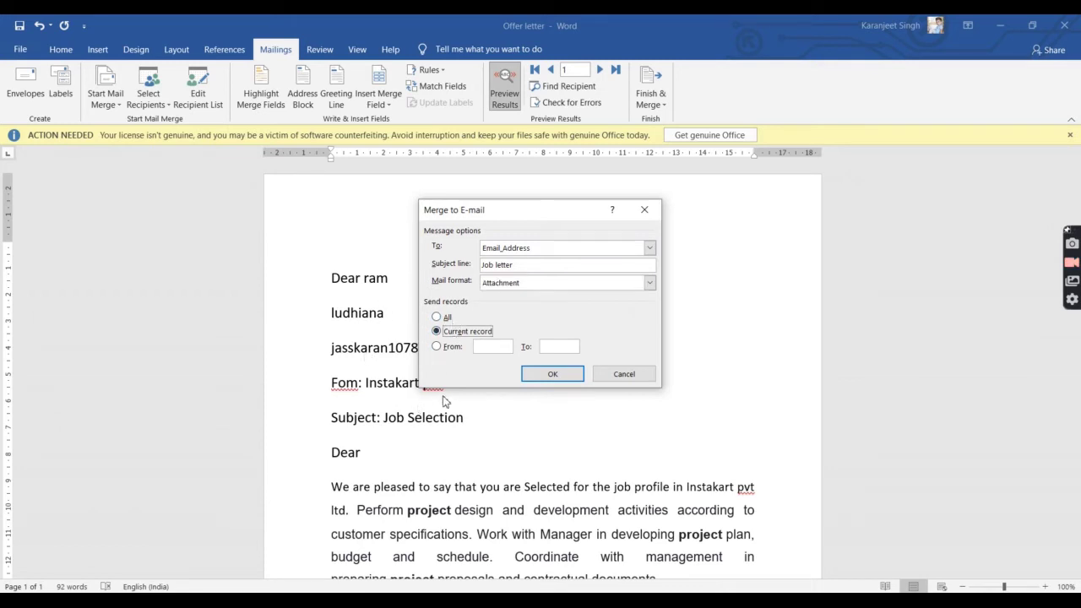
{"action": "left_click", "coordinate": [452, 349]}
{"action": "left_click", "coordinate": [436, 317]}
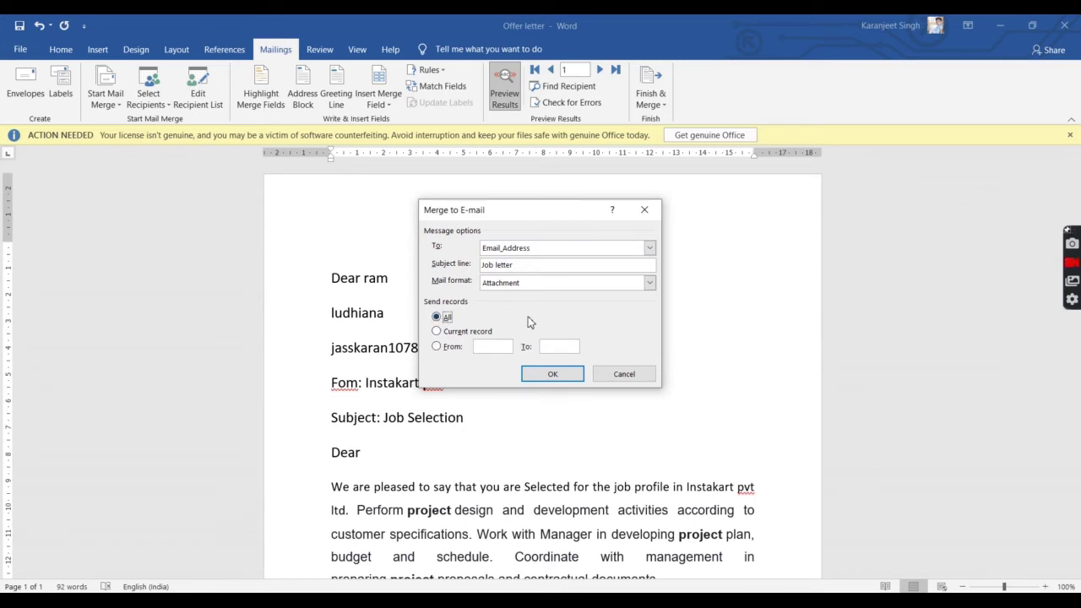
{"action": "left_click", "coordinate": [572, 376]}
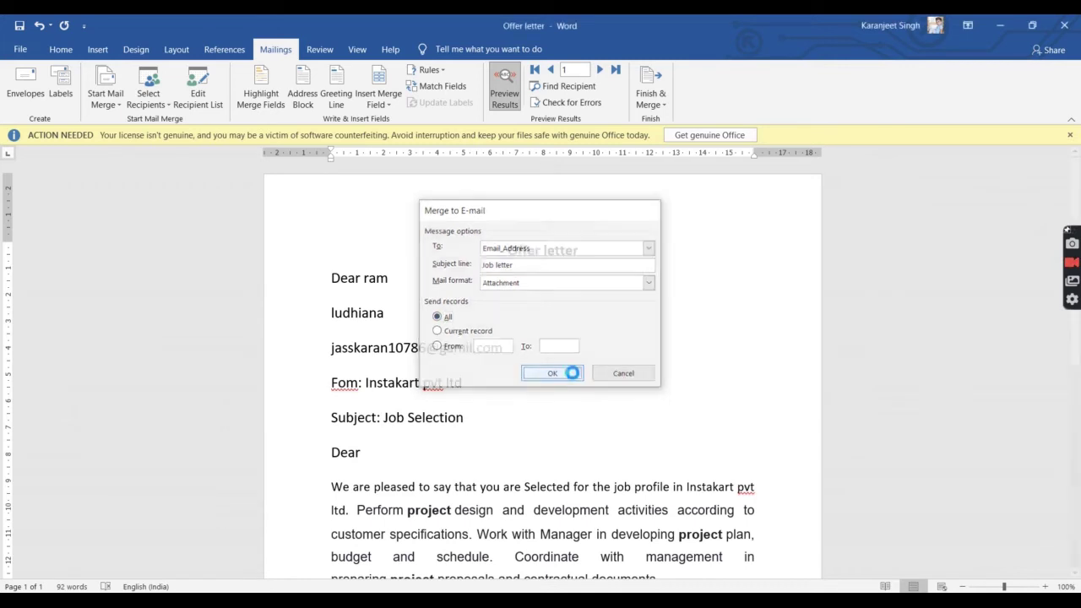
{"action": "left_click", "coordinate": [652, 368]}
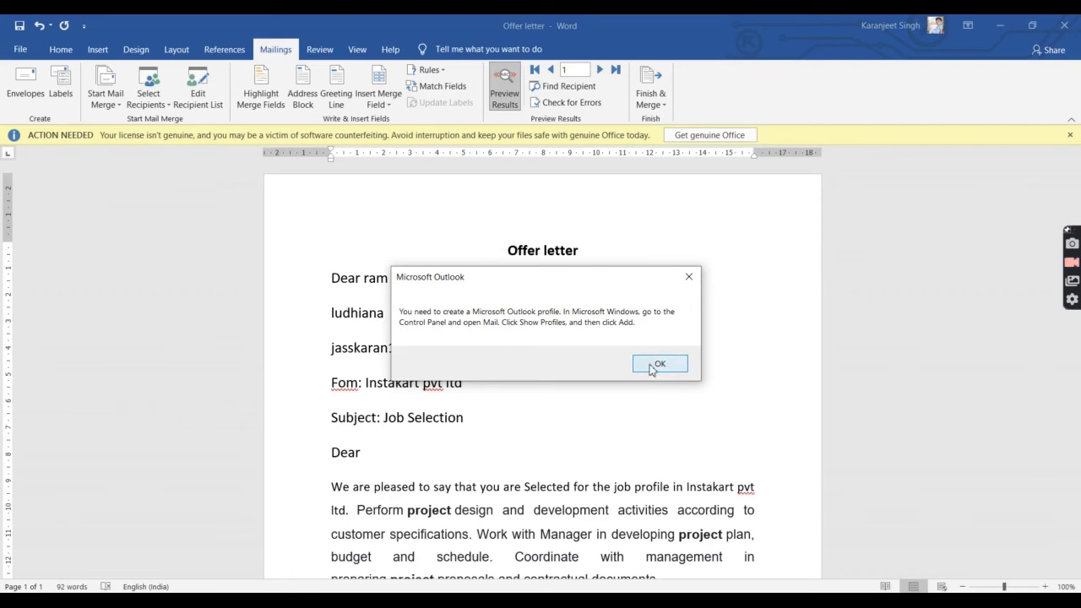
Step: Launch Outlook via the Run box and create a new mail profile
{"action": "left_click", "coordinate": [654, 364]}
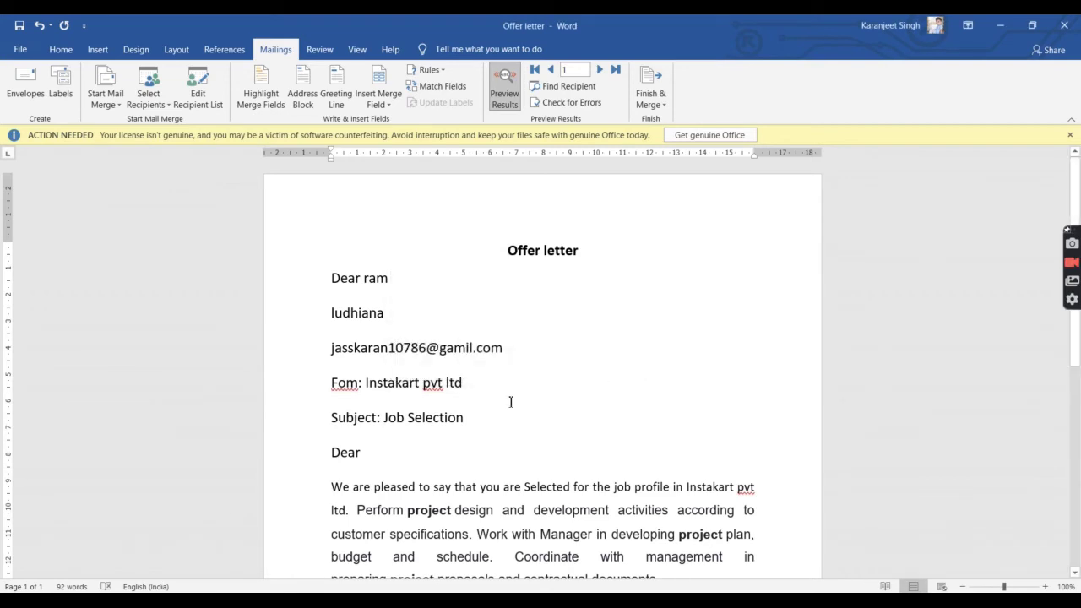
{"action": "key", "text": "super+r"}
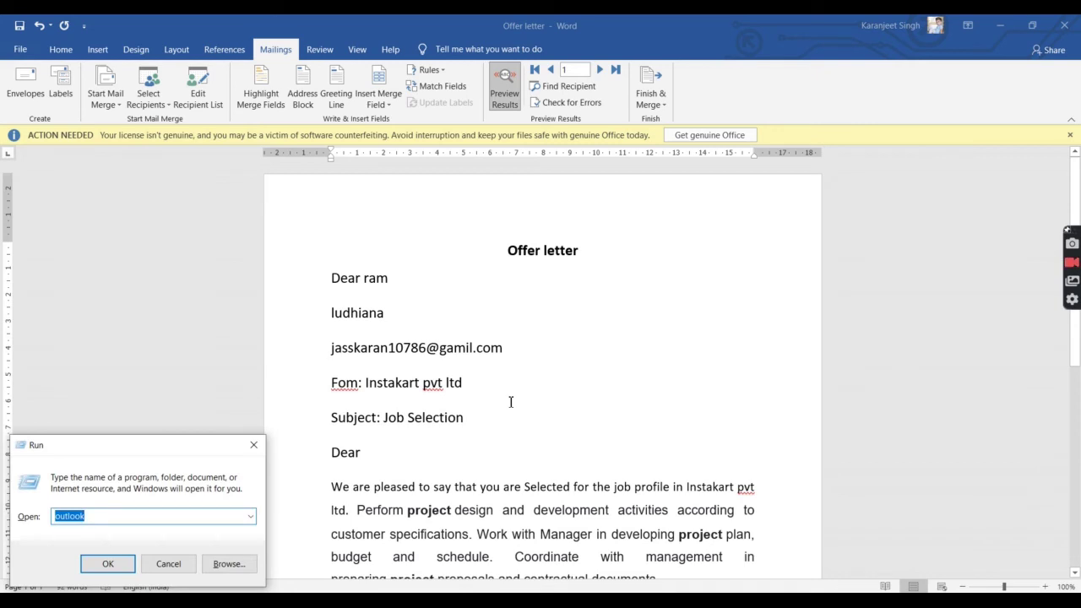
{"action": "key", "text": "Return"}
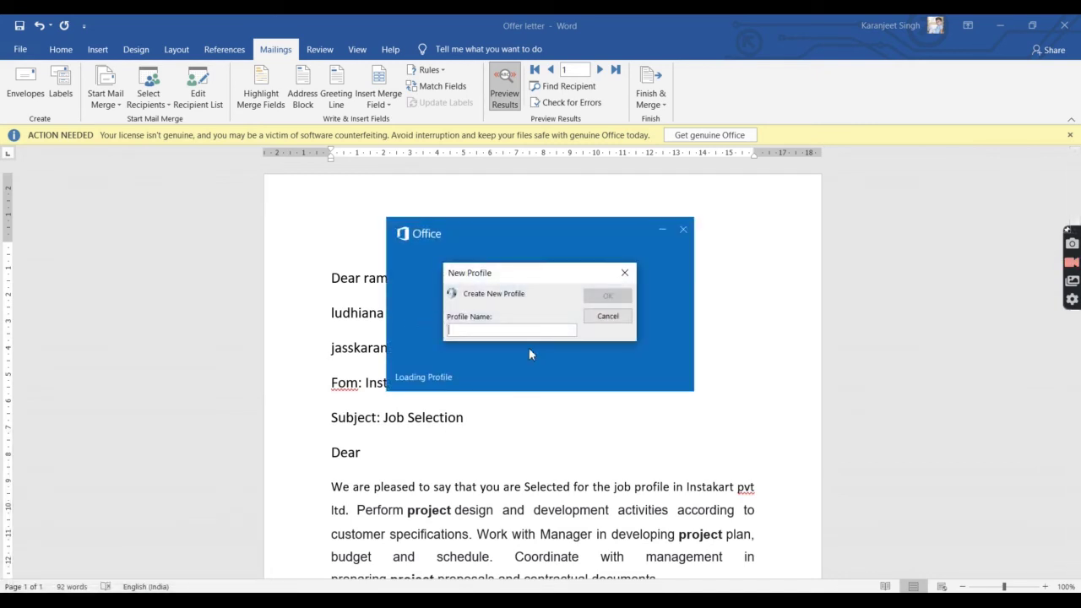
{"action": "type", "text": "karan"}
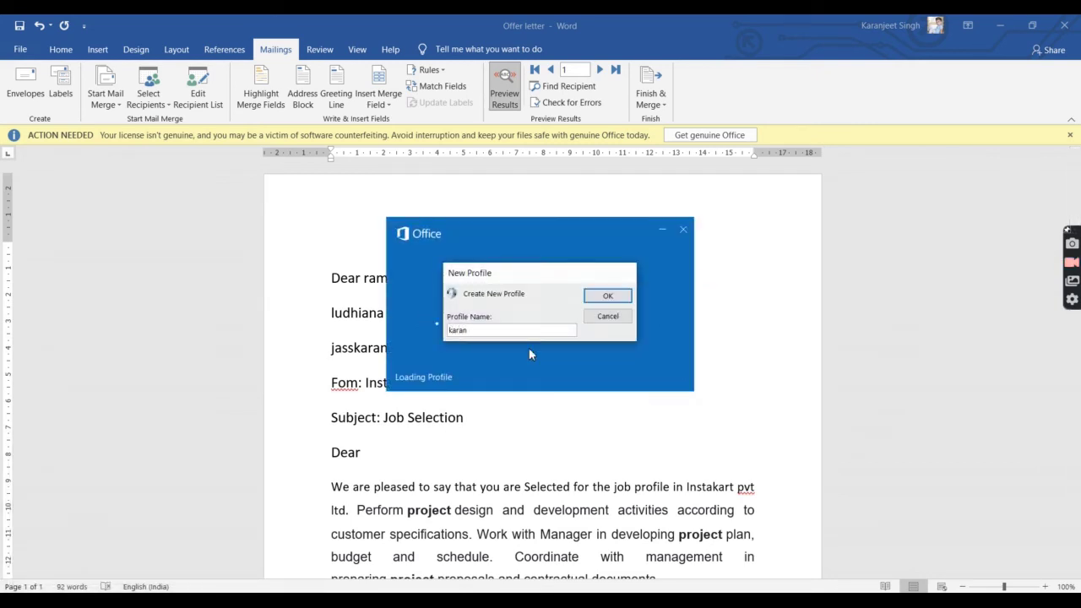
{"action": "key", "text": "Return"}
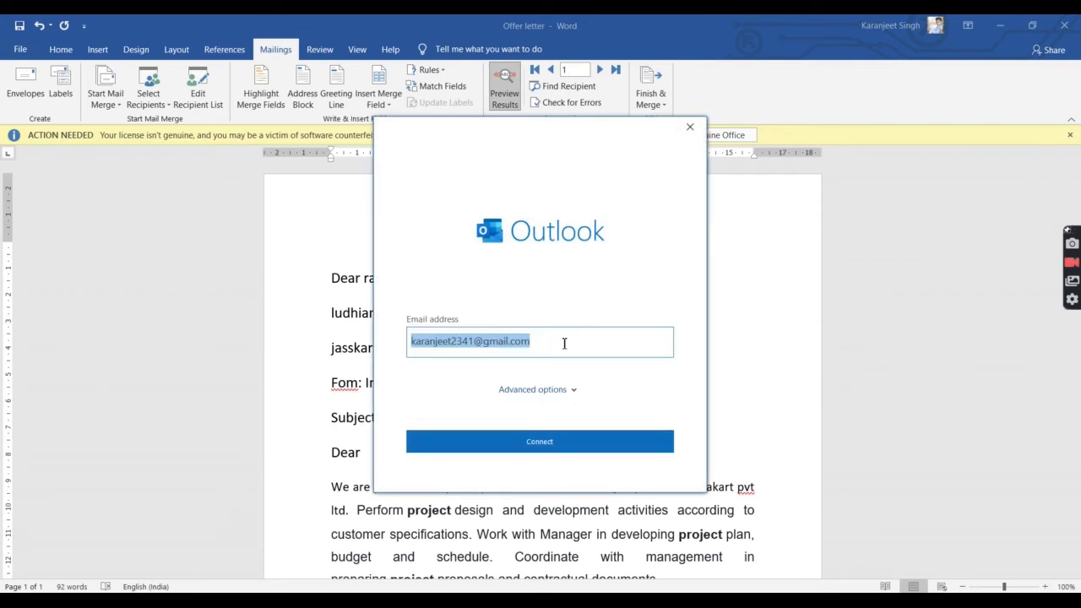
Step: Connect the pre-filled sender e-mail account to Outlook and finish setup
{"action": "left_click", "coordinate": [564, 343]}
{"action": "left_click", "coordinate": [566, 442]}
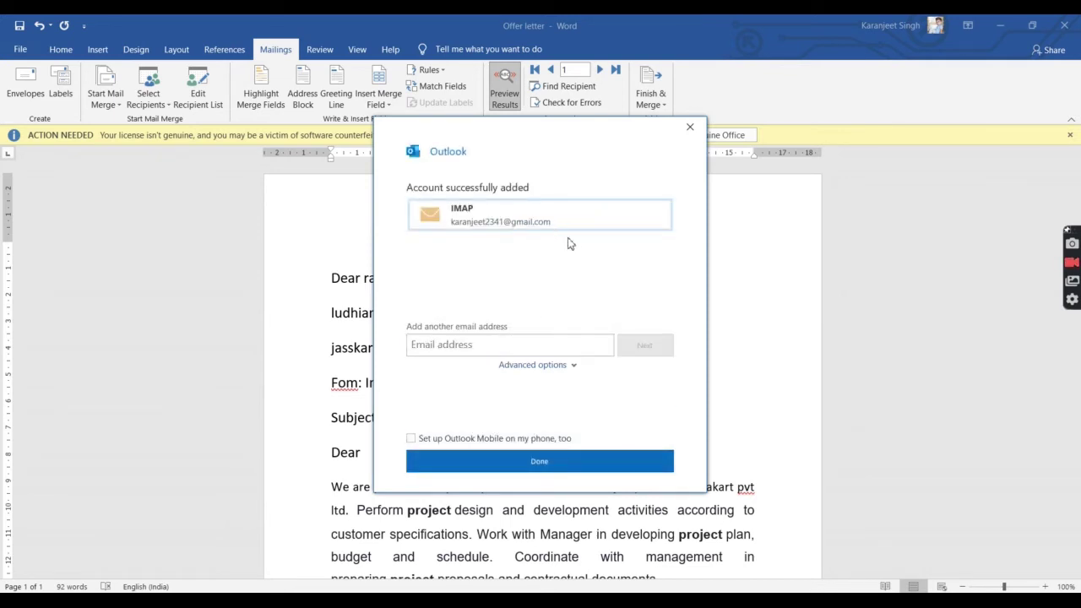
{"action": "left_click", "coordinate": [445, 440]}
{"action": "left_click", "coordinate": [489, 467]}
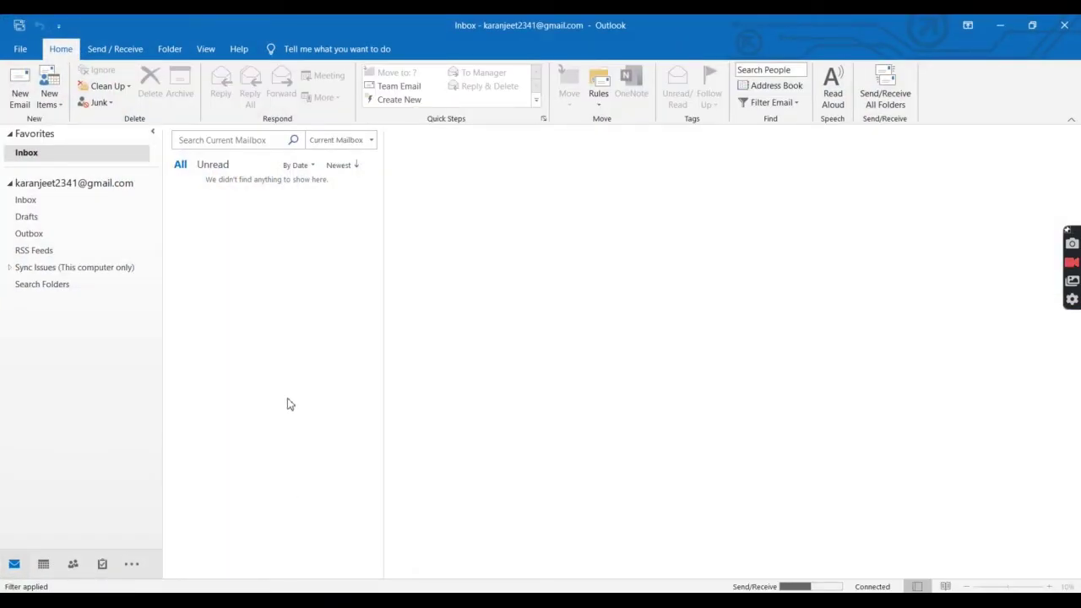
Step: Check the Drafts, Outbox, [Gmail] and Inbox folders, ending on RSS Feeds
{"action": "left_click", "coordinate": [78, 218]}
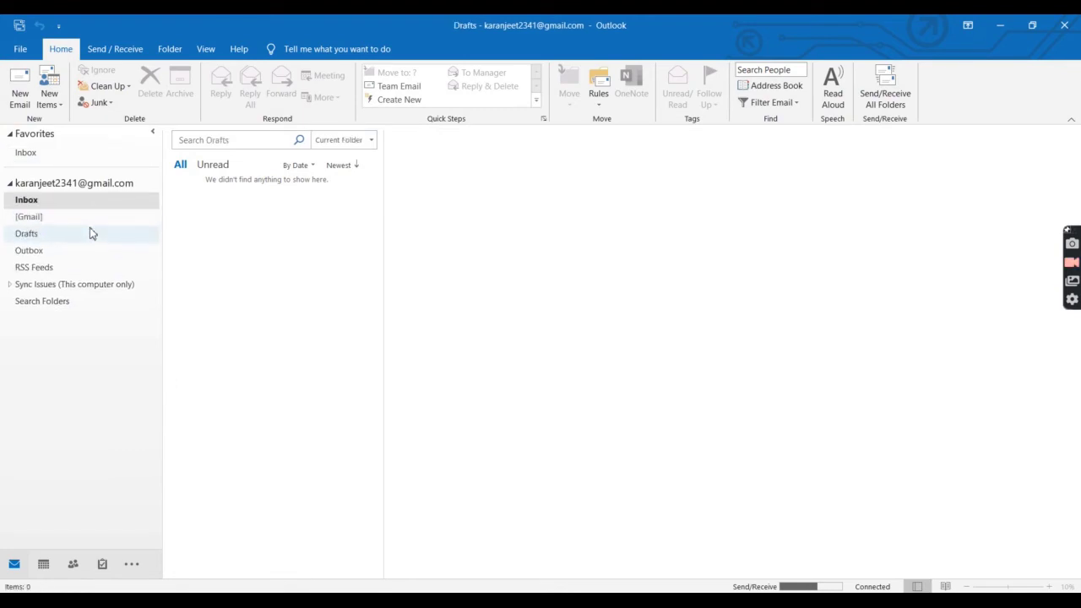
{"action": "left_click", "coordinate": [89, 249]}
{"action": "left_click", "coordinate": [94, 239]}
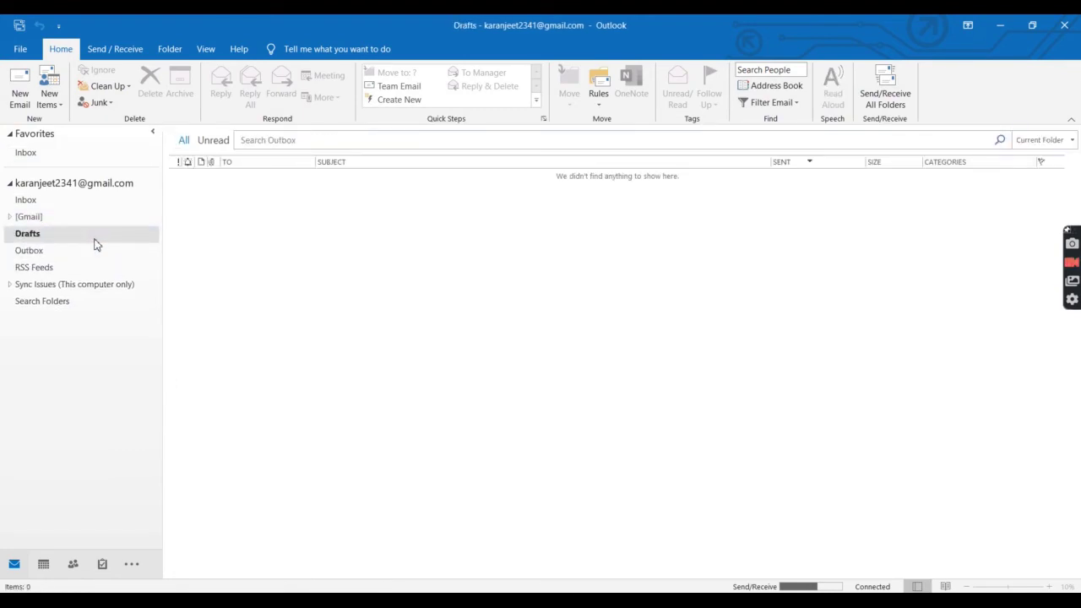
{"action": "left_click", "coordinate": [112, 217]}
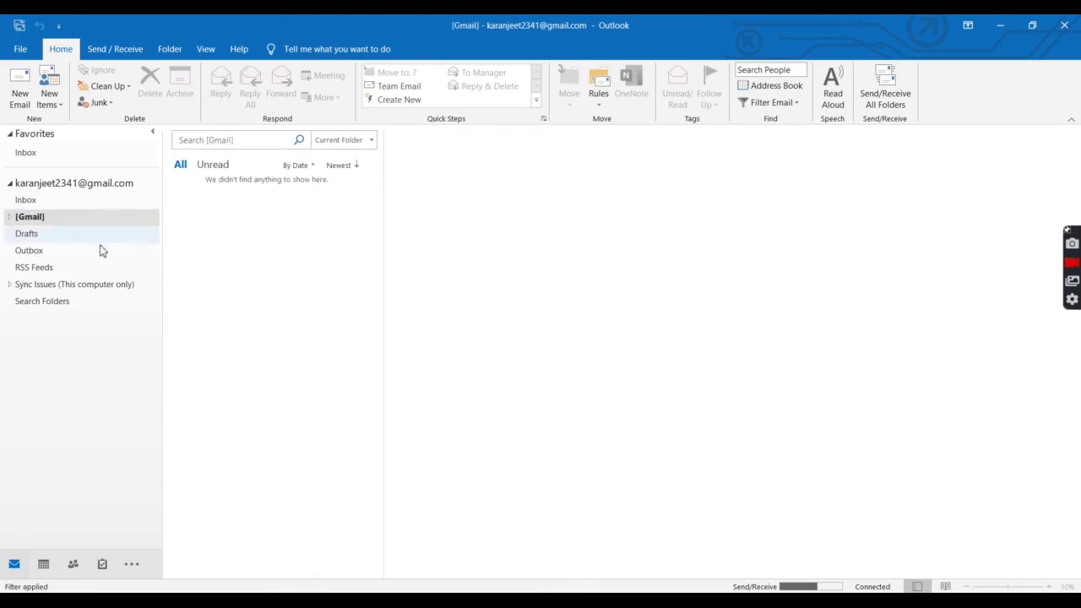
{"action": "left_click", "coordinate": [100, 248]}
{"action": "left_click", "coordinate": [107, 207]}
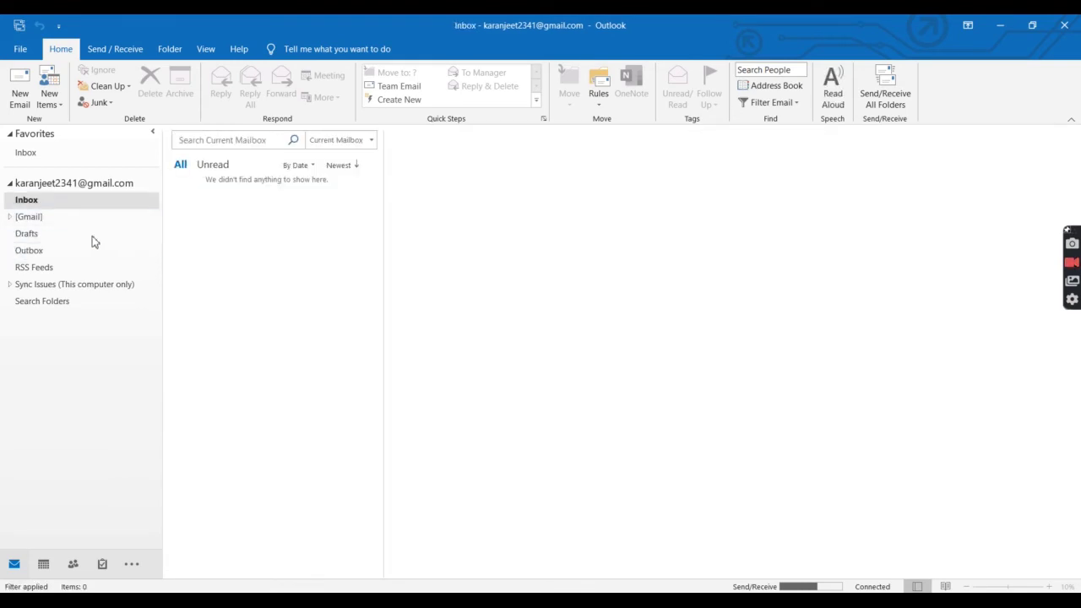
{"action": "left_click", "coordinate": [93, 241]}
{"action": "left_click", "coordinate": [98, 223]}
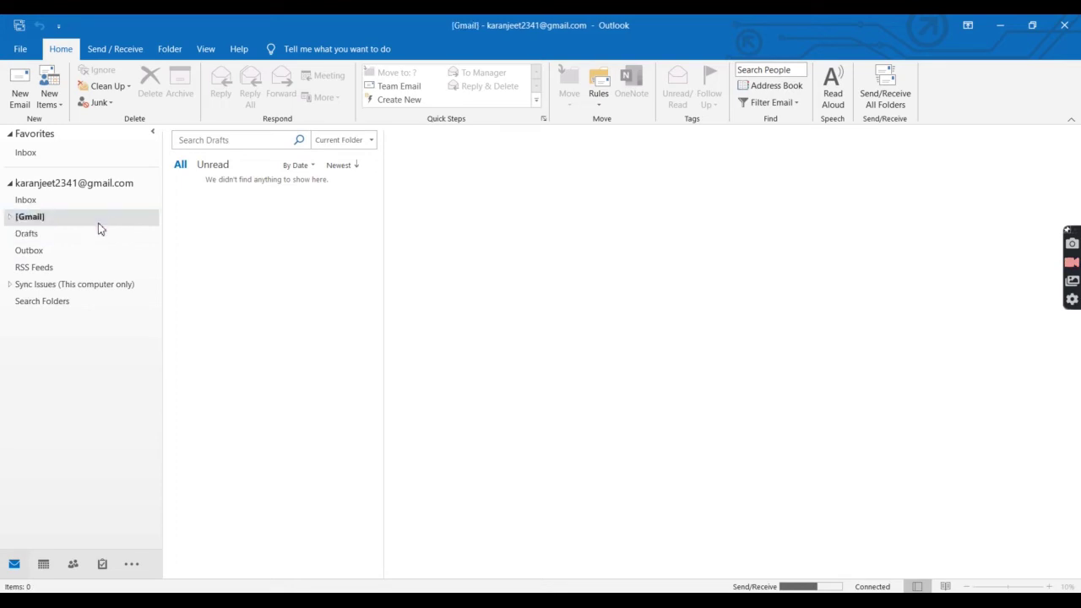
{"action": "left_click", "coordinate": [89, 263]}
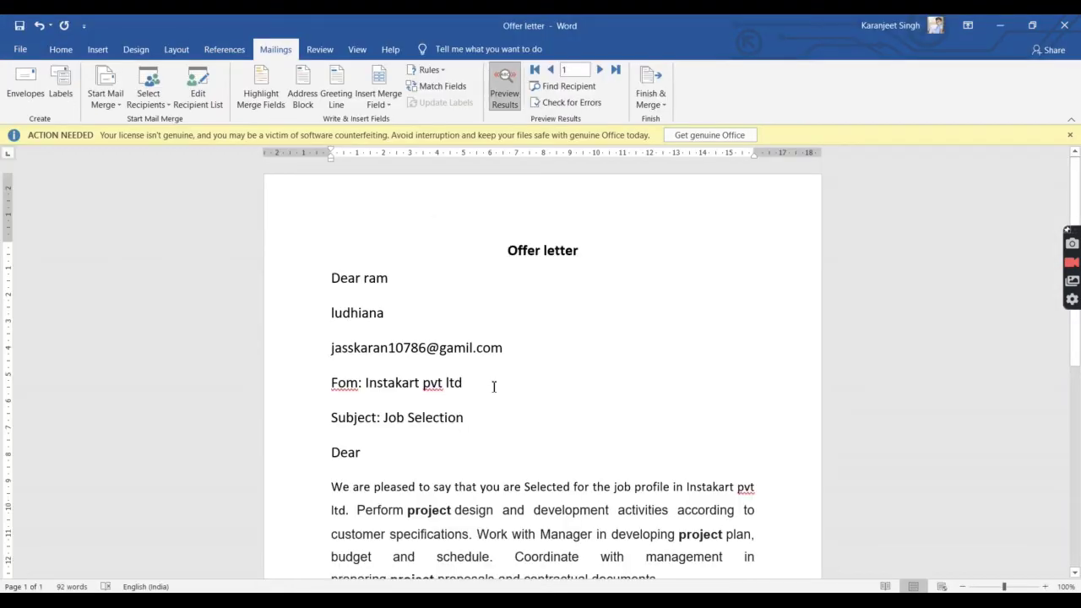
Step: Start the email merge via Send Email Messages and grant Word access to Outlook
{"action": "left_click", "coordinate": [653, 101]}
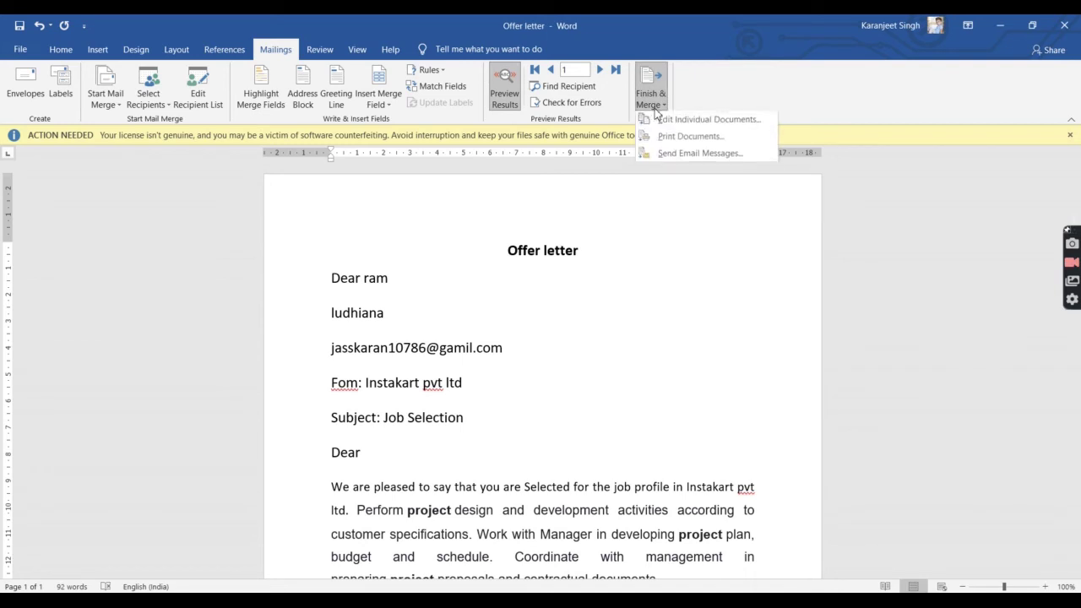
{"action": "left_click", "coordinate": [689, 153]}
{"action": "left_click", "coordinate": [552, 374]}
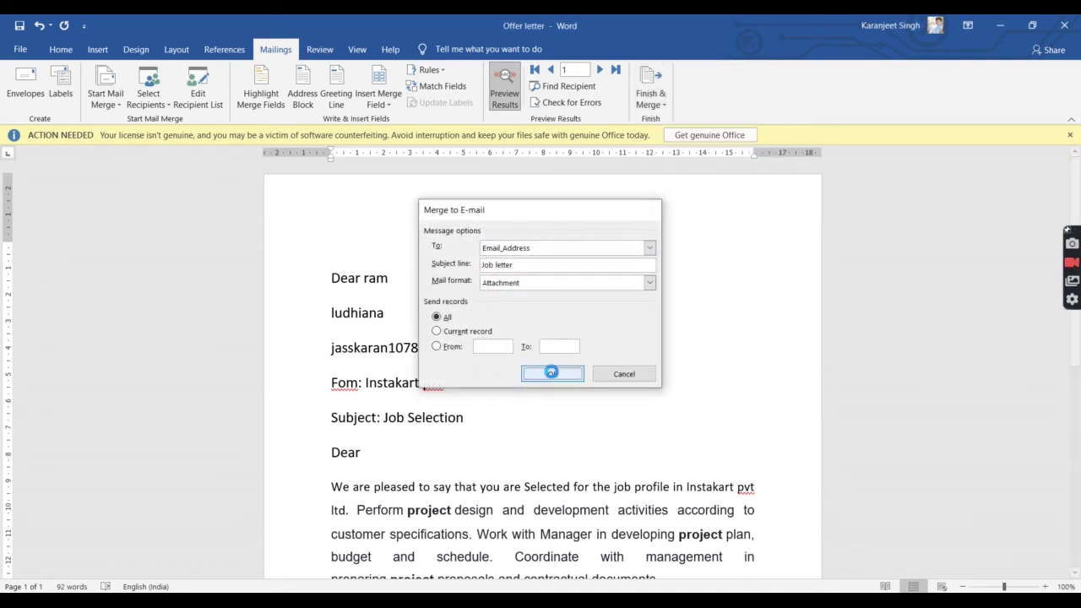
{"action": "left_click", "coordinate": [509, 355]}
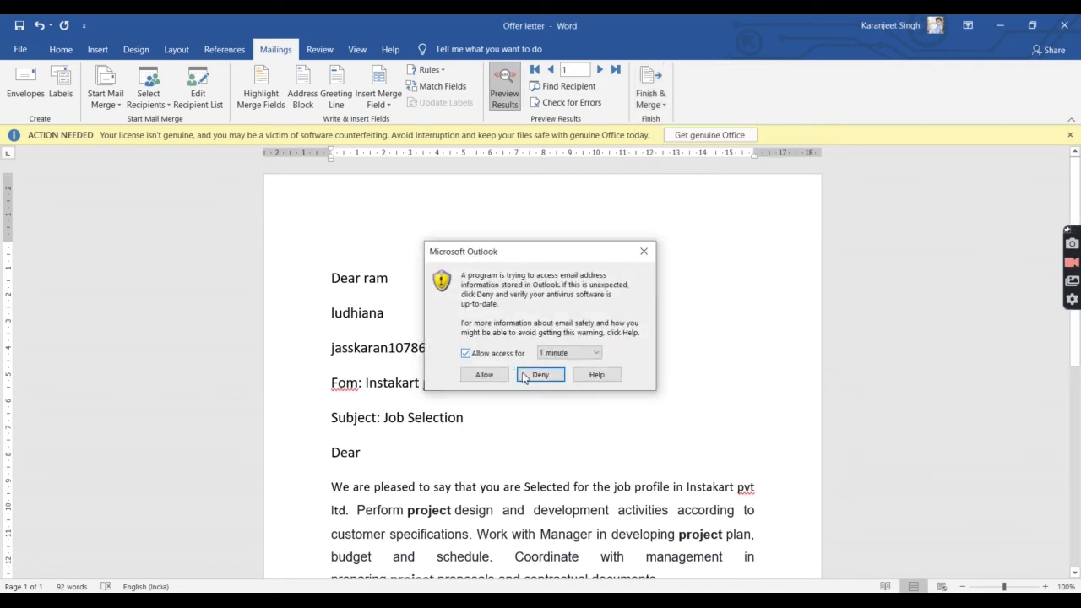
{"action": "left_click", "coordinate": [498, 375]}
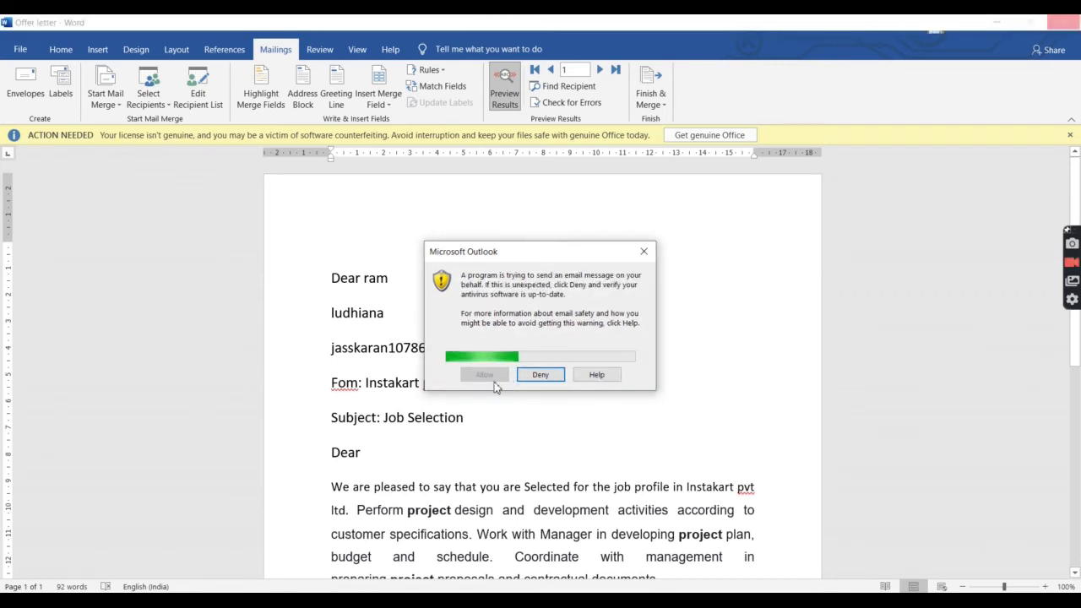
Step: In Outlook's Outbox, allow the merged message to send and select the queued Job letter
{"action": "key", "text": "alt+Tab"}
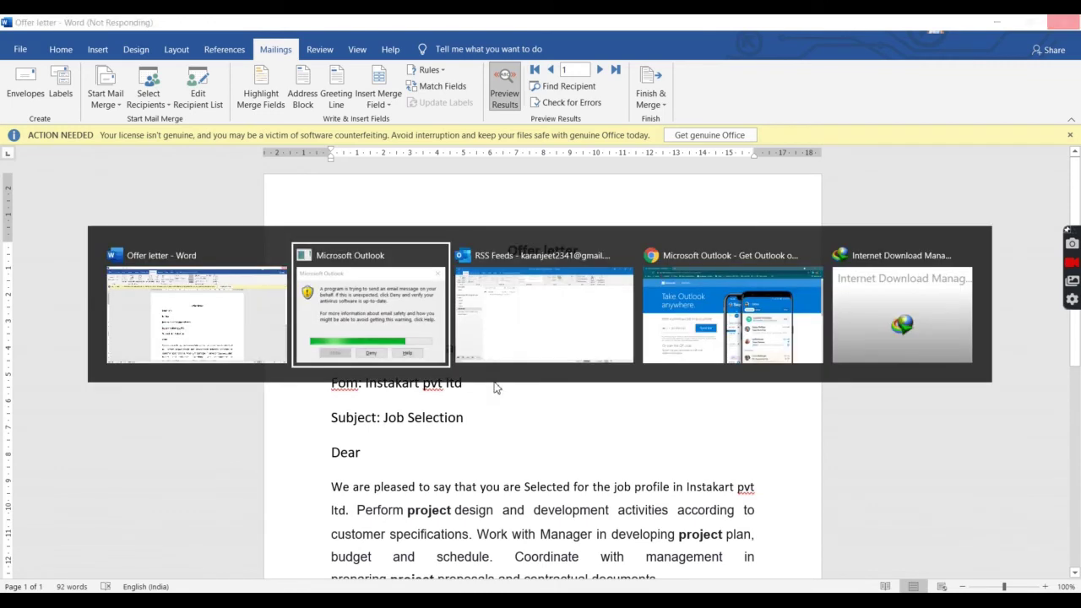
{"action": "key", "text": "alt+Tab"}
{"action": "key", "text": "alt+Tab"}
{"action": "key", "text": "alt+Tab"}
{"action": "key", "text": "alt+Tab"}
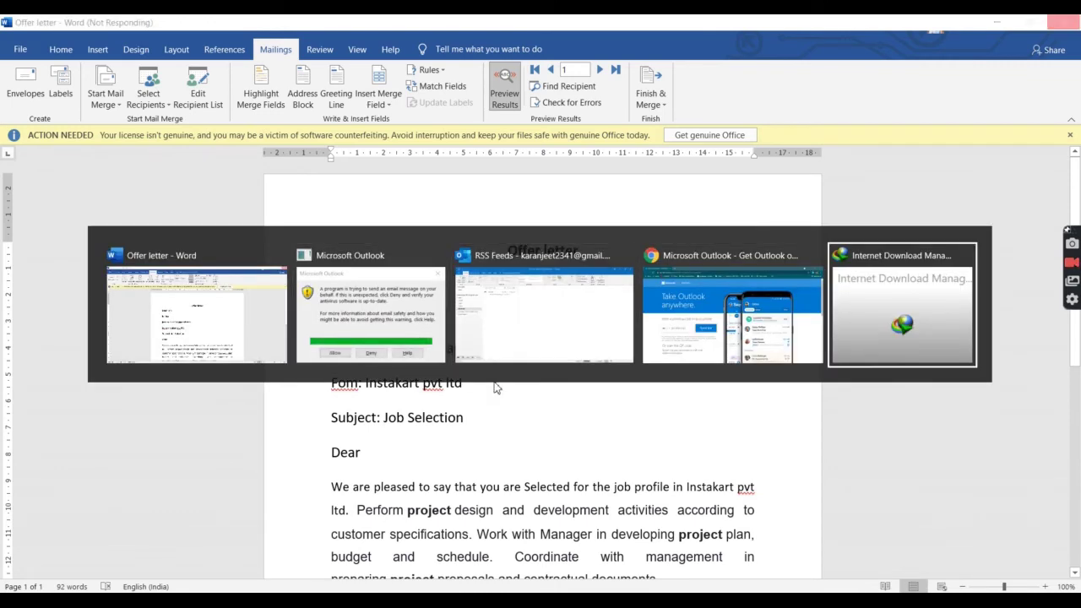
{"action": "key", "text": "alt+Tab"}
{"action": "key", "text": "alt+Tab"}
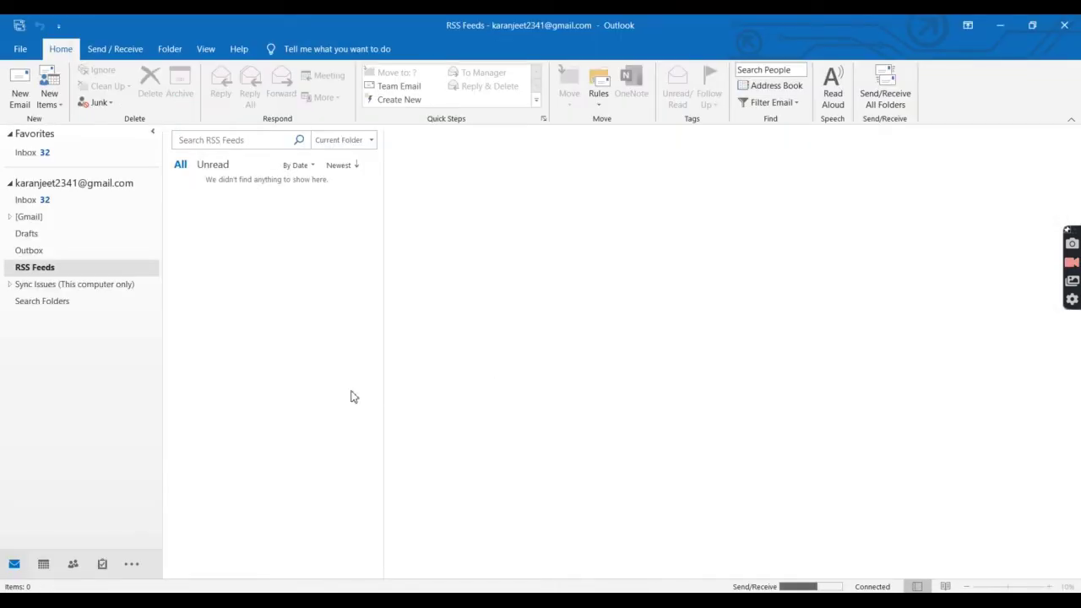
{"action": "left_click", "coordinate": [108, 255]}
{"action": "left_click", "coordinate": [109, 255]}
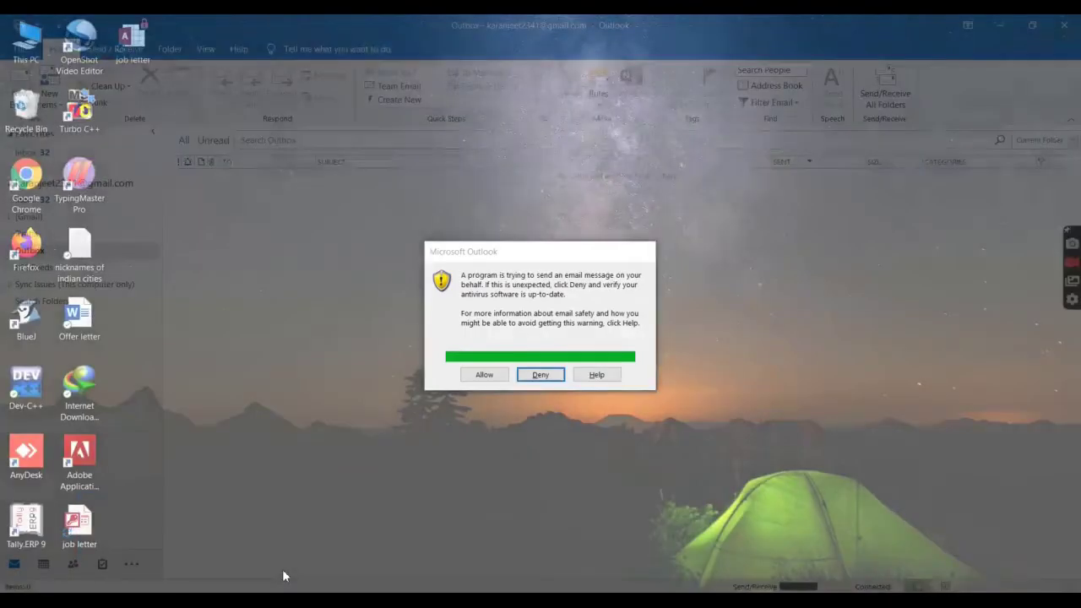
{"action": "left_click", "coordinate": [282, 569]}
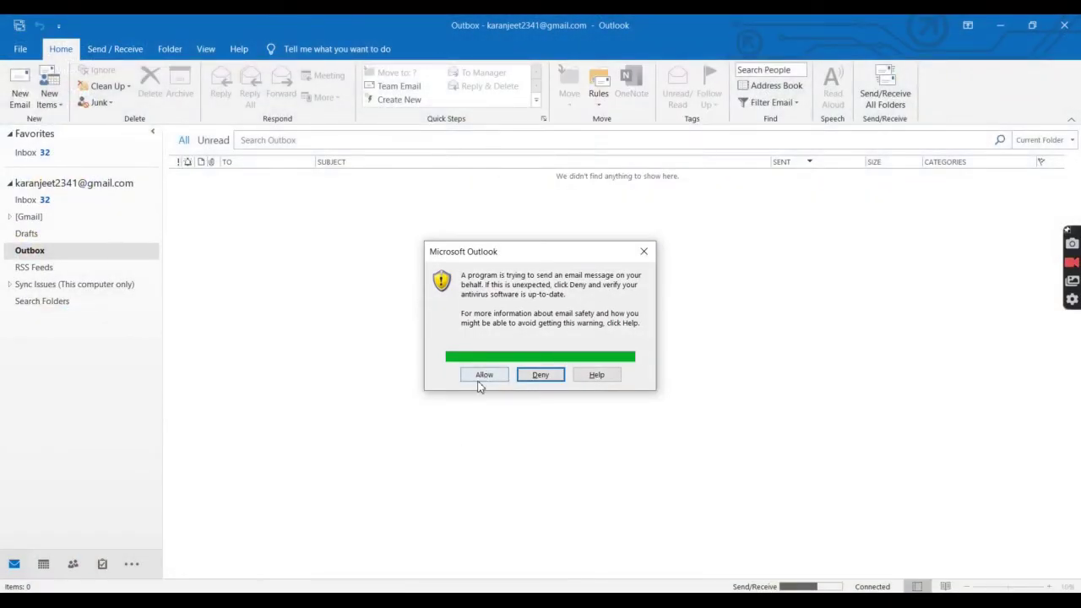
{"action": "left_click", "coordinate": [479, 380]}
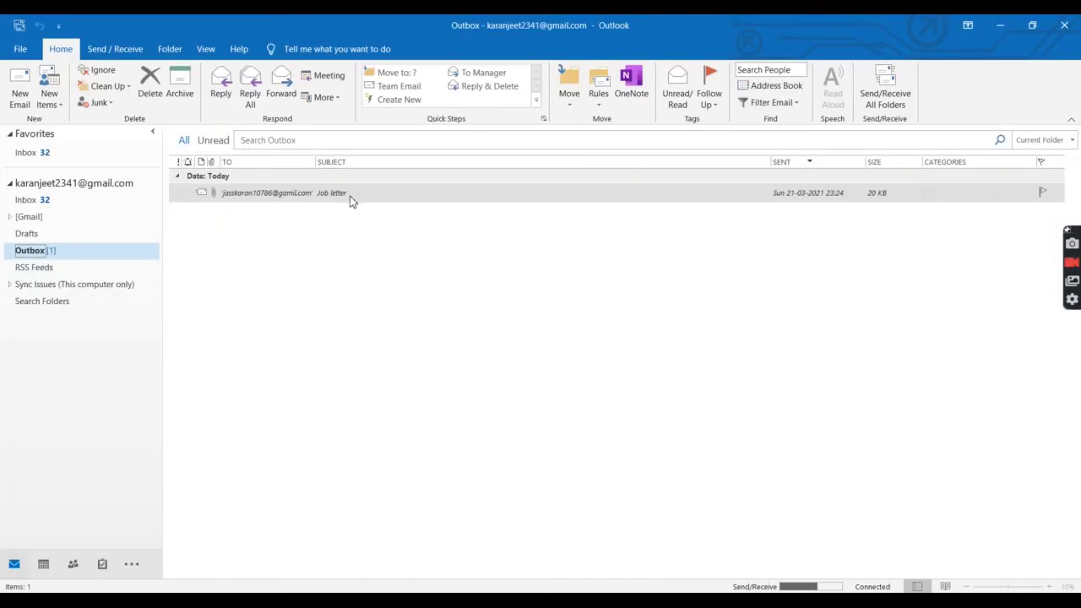
{"action": "left_click", "coordinate": [349, 195]}
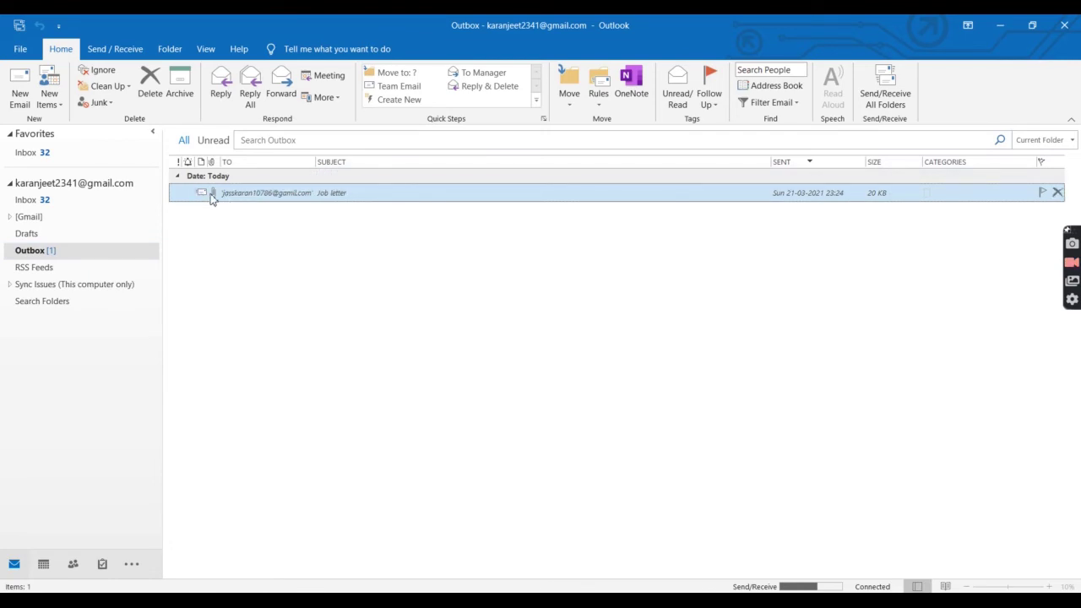
Step: Open the queued Job letter, send it, and allow Outlook's security prompt
{"action": "key", "text": "Return"}
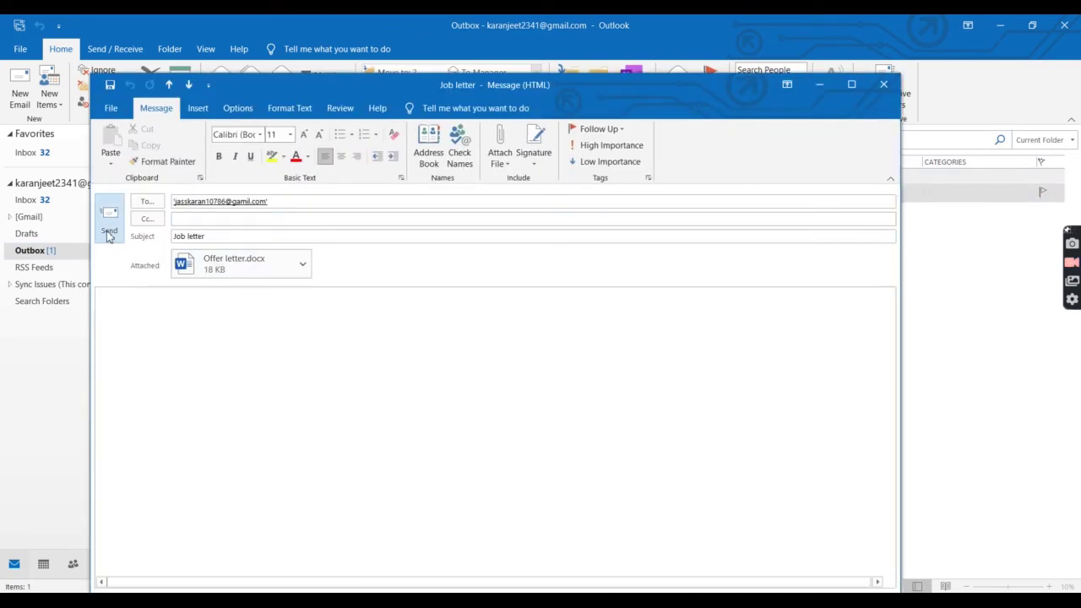
{"action": "left_click", "coordinate": [109, 231]}
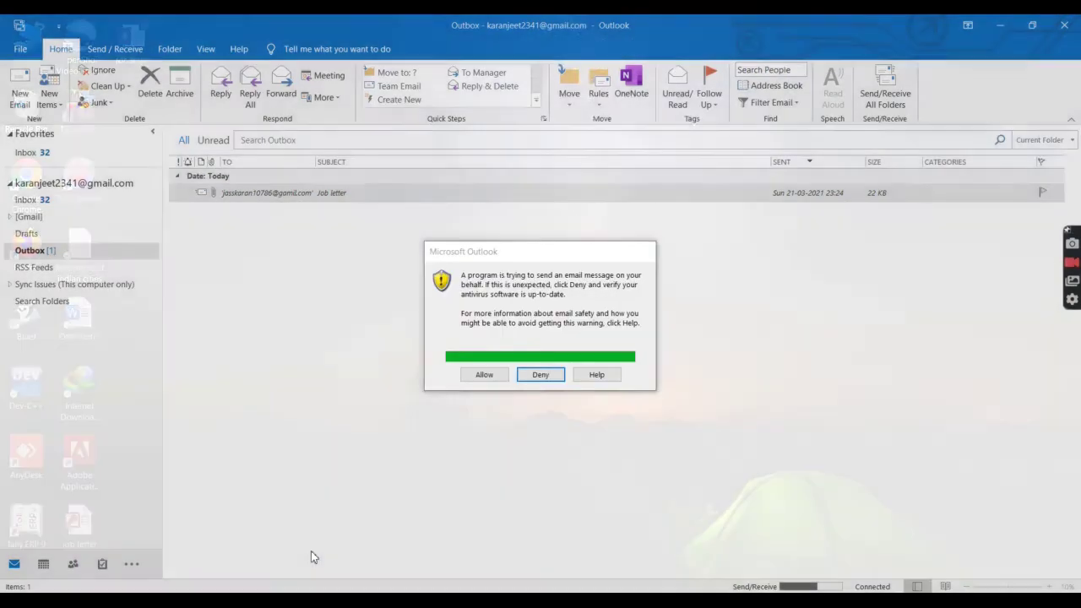
{"action": "left_click", "coordinate": [309, 552]}
{"action": "left_click", "coordinate": [487, 375]}
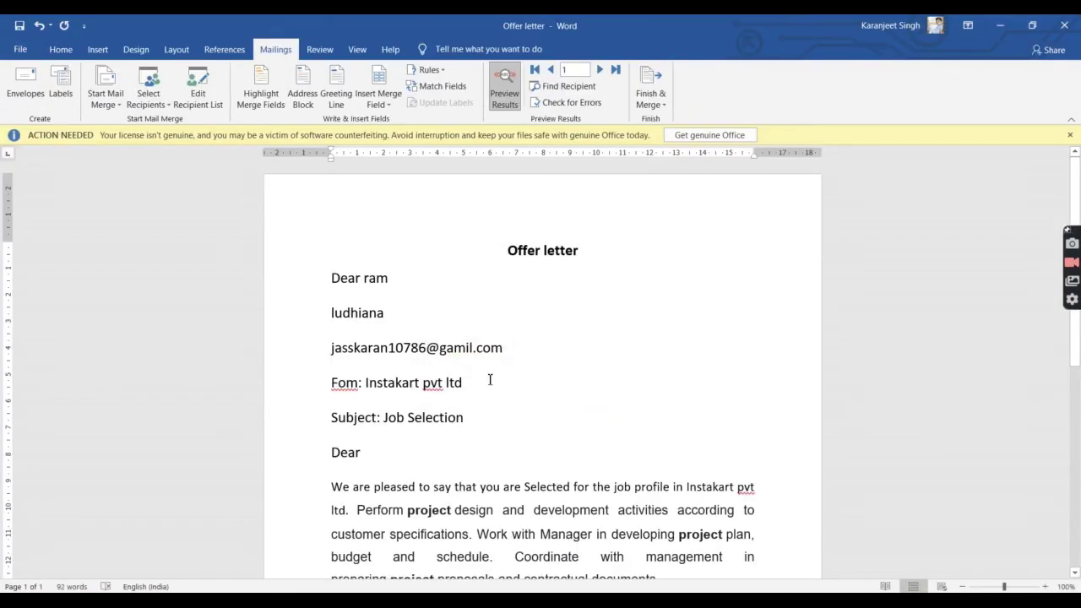
Step: Select the first Job letter in the Outbox, then return to the offer letter in Word
{"action": "key", "text": "alt+Tab"}
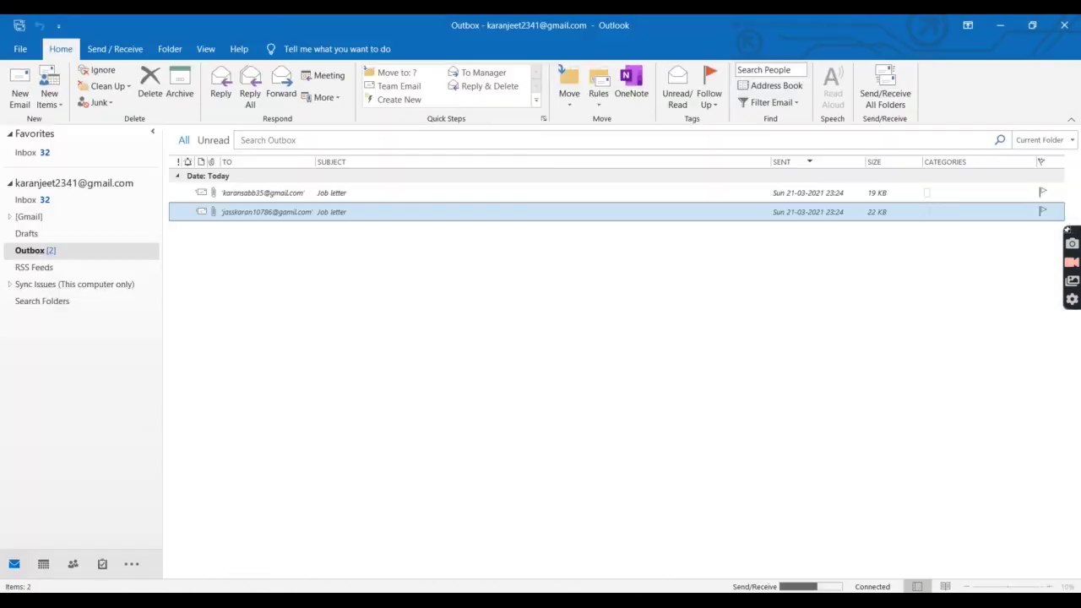
{"action": "left_click", "coordinate": [319, 198]}
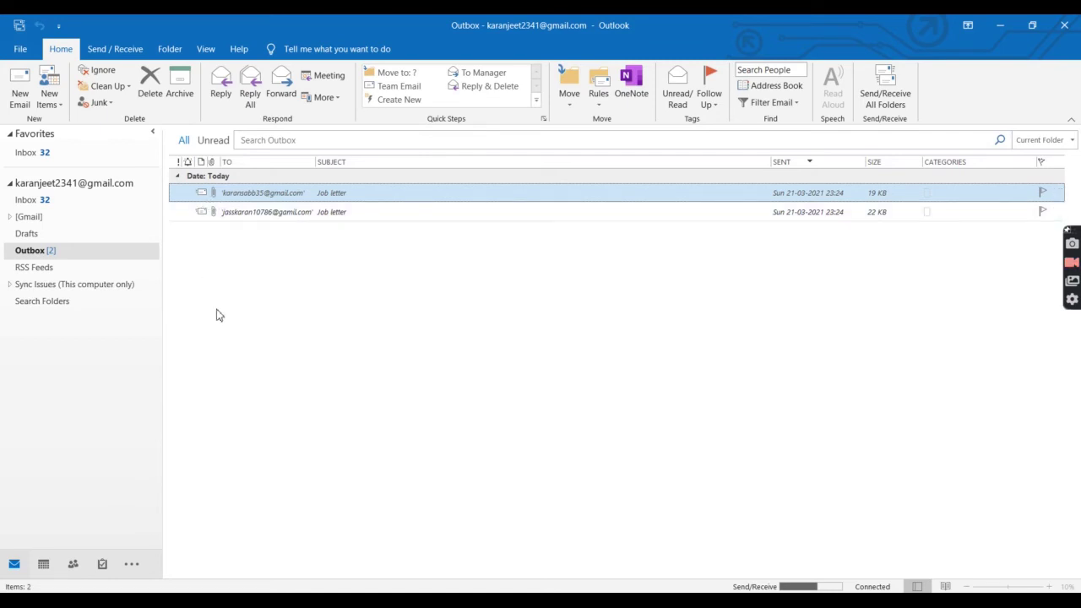
{"action": "key", "text": "alt+Tab"}
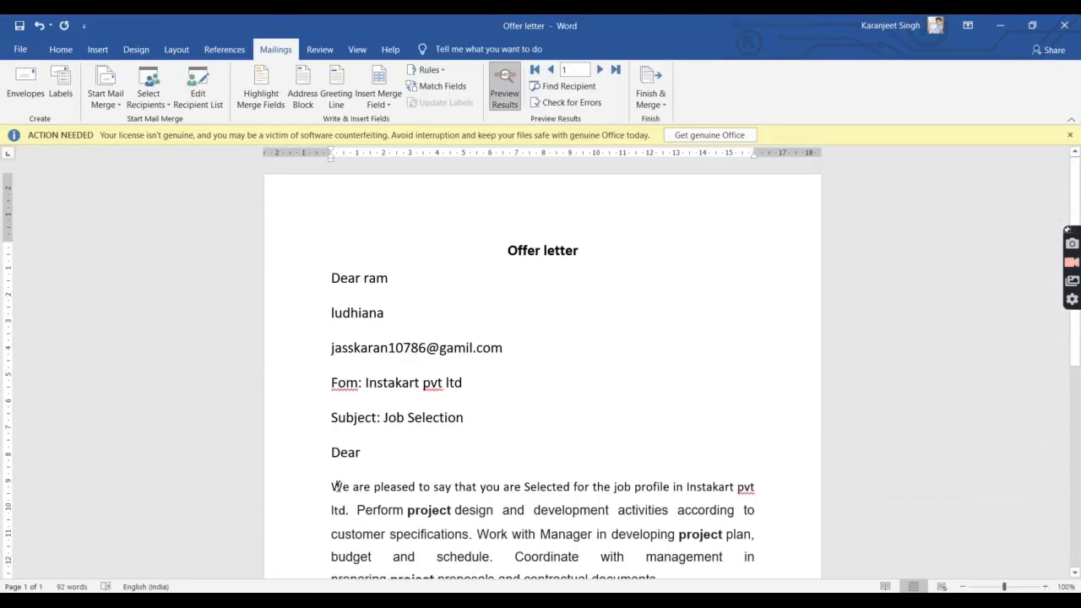
{"action": "scroll", "coordinate": [528, 403], "scroll_direction": "down", "scroll_amount": 5}
{"action": "scroll", "coordinate": [529, 403], "scroll_direction": "up", "scroll_amount": 5}
Step: Close Word without saving the offer letter, and close the Chrome window
{"action": "left_click", "coordinate": [1064, 25]}
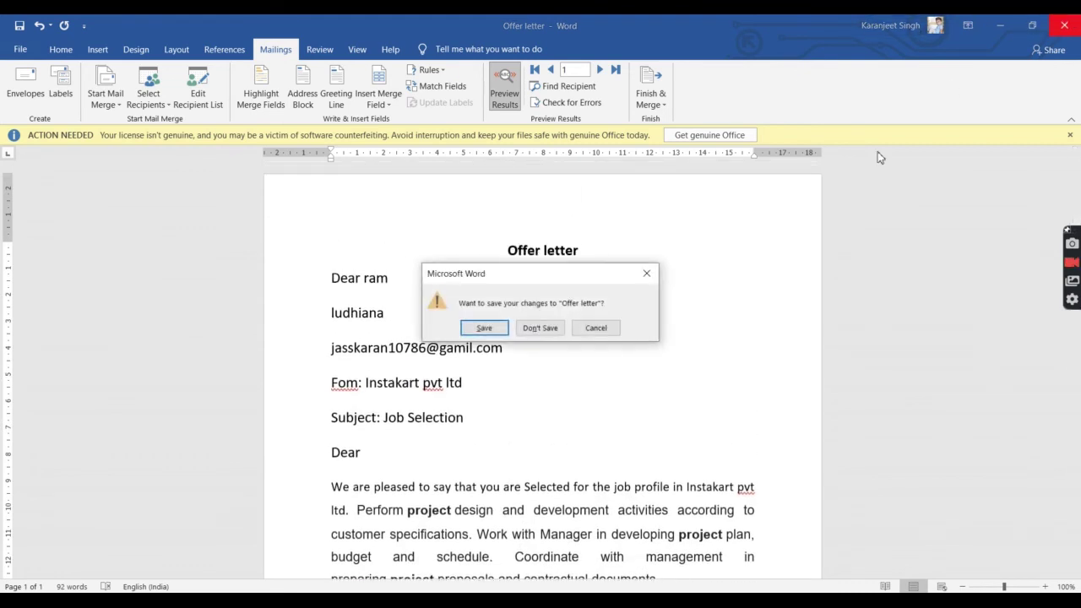
{"action": "left_click", "coordinate": [557, 329]}
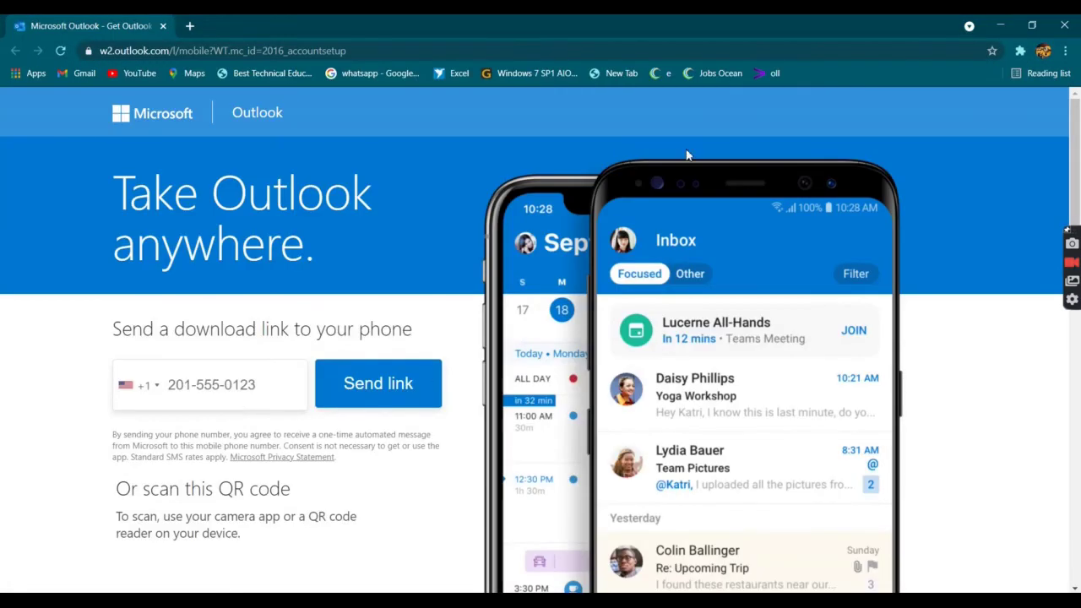
{"action": "left_click", "coordinate": [1064, 25]}
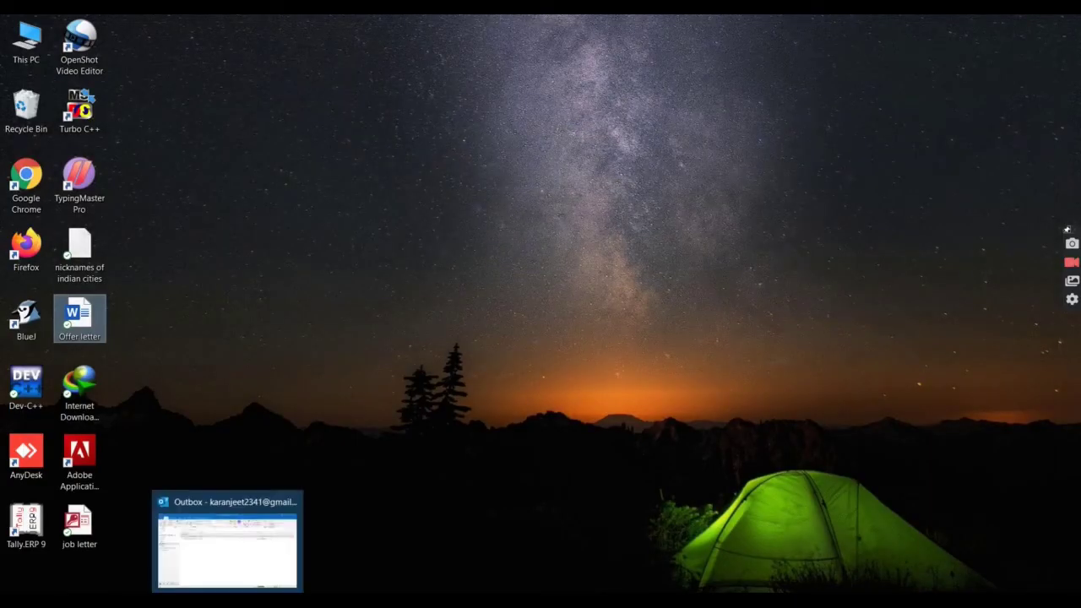
Step: Reopen the first Job letter in Outlook's Outbox and send it again
{"action": "left_click", "coordinate": [249, 538]}
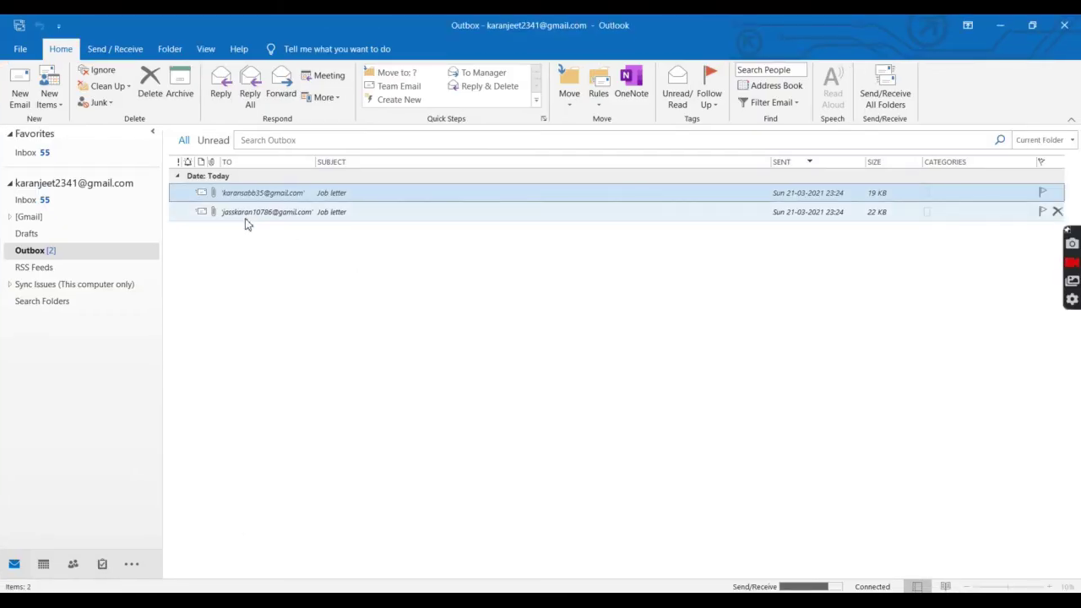
{"action": "double_click", "coordinate": [201, 194]}
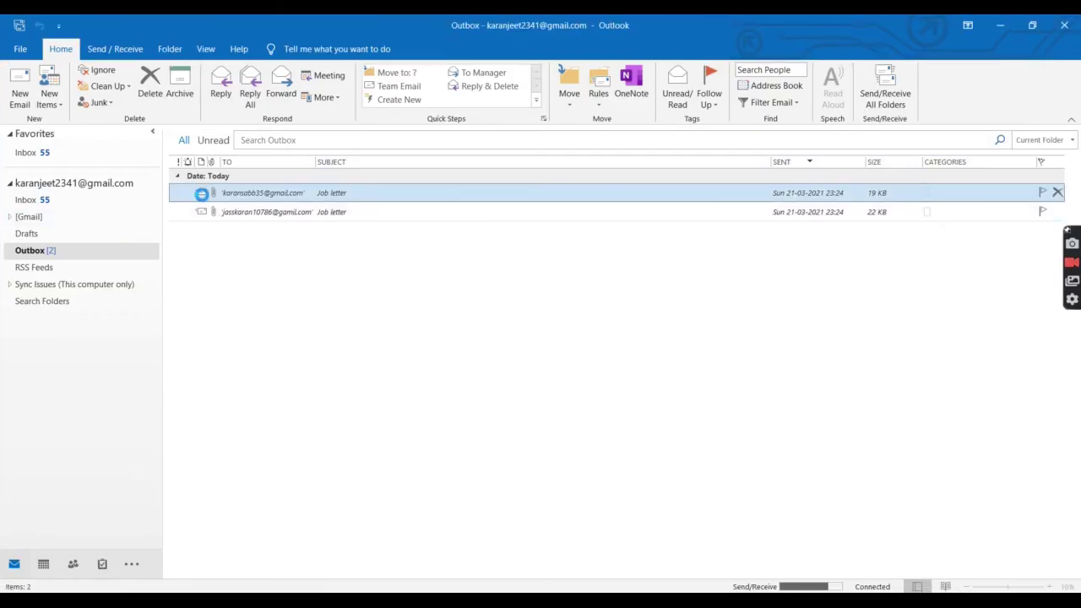
{"action": "left_click", "coordinate": [115, 217]}
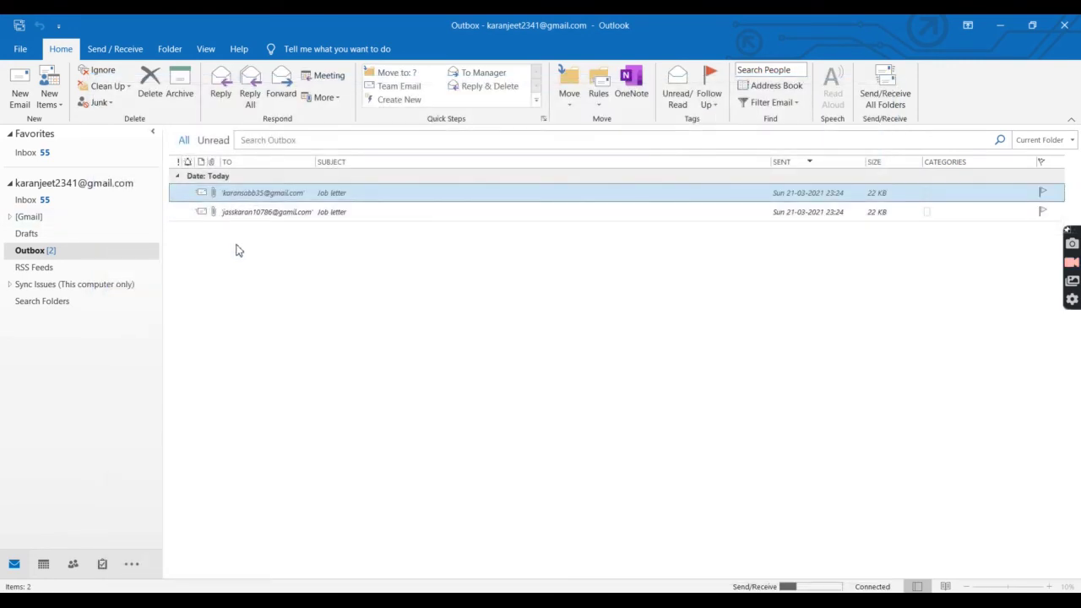
{"action": "right_click", "coordinate": [299, 315]}
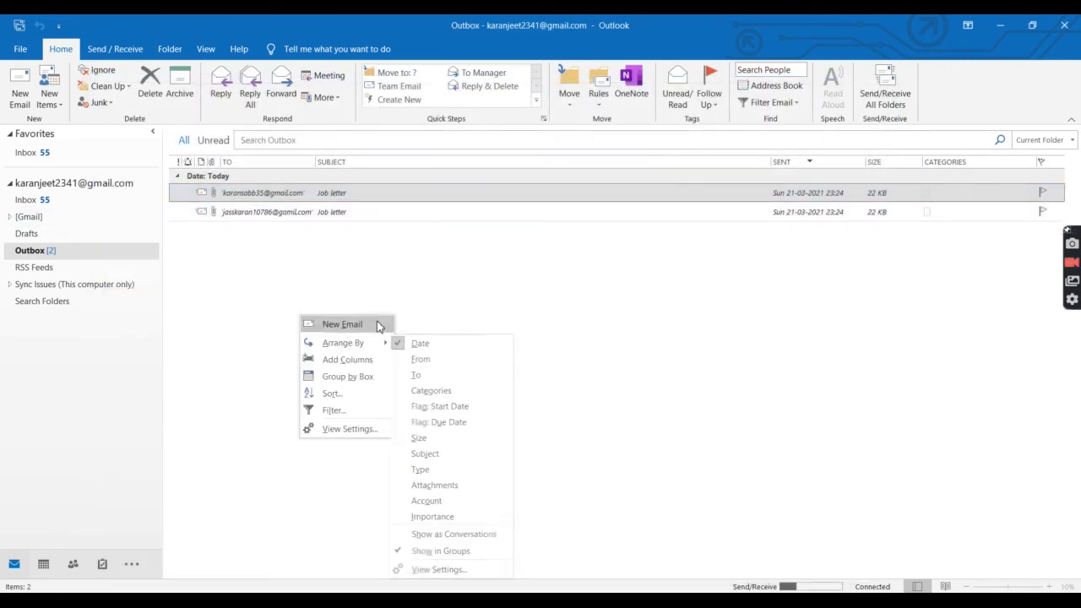
{"action": "left_click", "coordinate": [440, 300]}
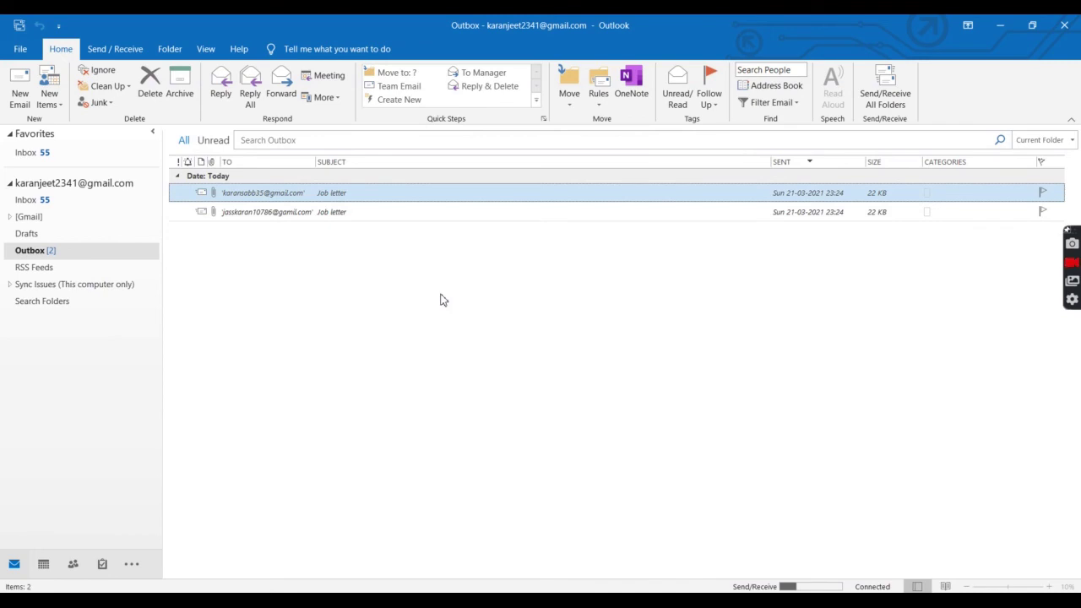
Step: Run Send/Receive for the two Job letters, check the Errors tab, and close the progress window
{"action": "left_click", "coordinate": [789, 583]}
{"action": "left_click", "coordinate": [789, 583]}
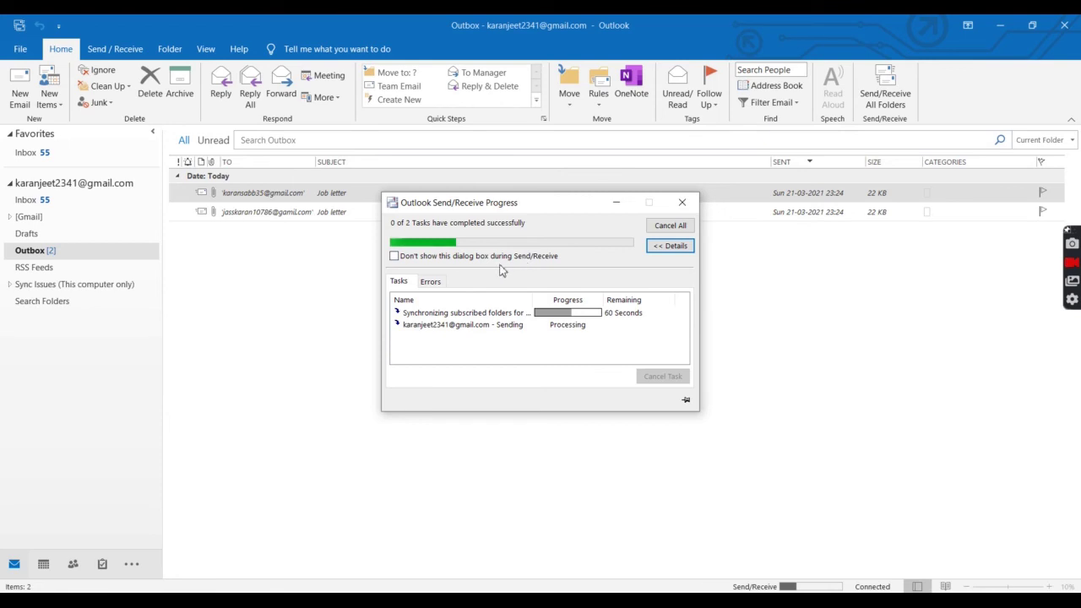
{"action": "left_click", "coordinate": [430, 282]}
{"action": "left_click", "coordinate": [393, 285]}
{"action": "left_click", "coordinate": [433, 282]}
{"action": "left_click", "coordinate": [411, 286]}
{"action": "left_click", "coordinate": [617, 201]}
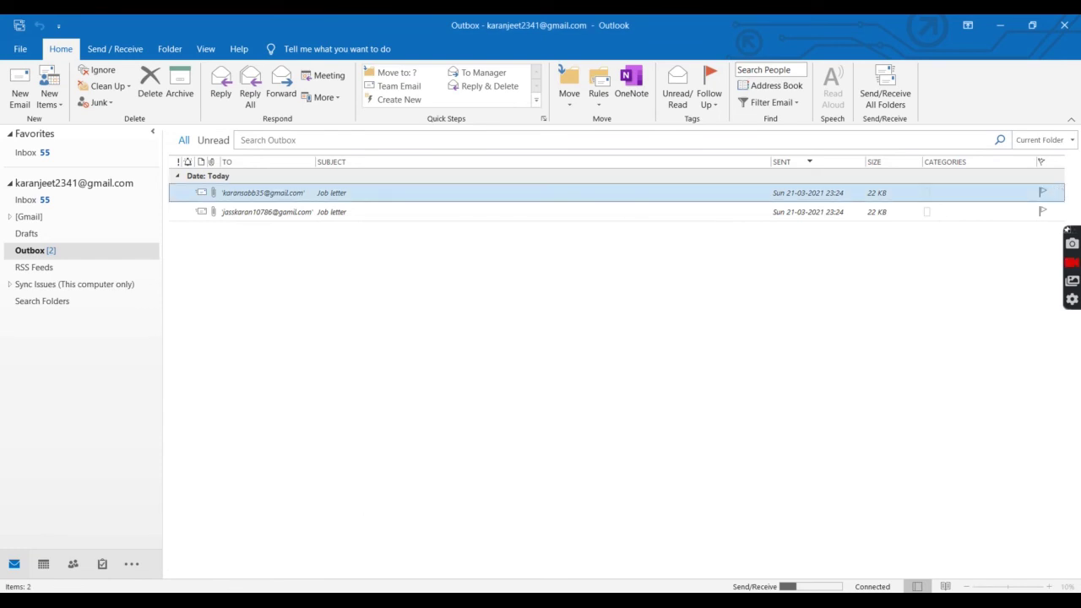
Step: Launch Chrome, open a private window, and go to gmail.com
{"action": "key", "text": "super+r"}
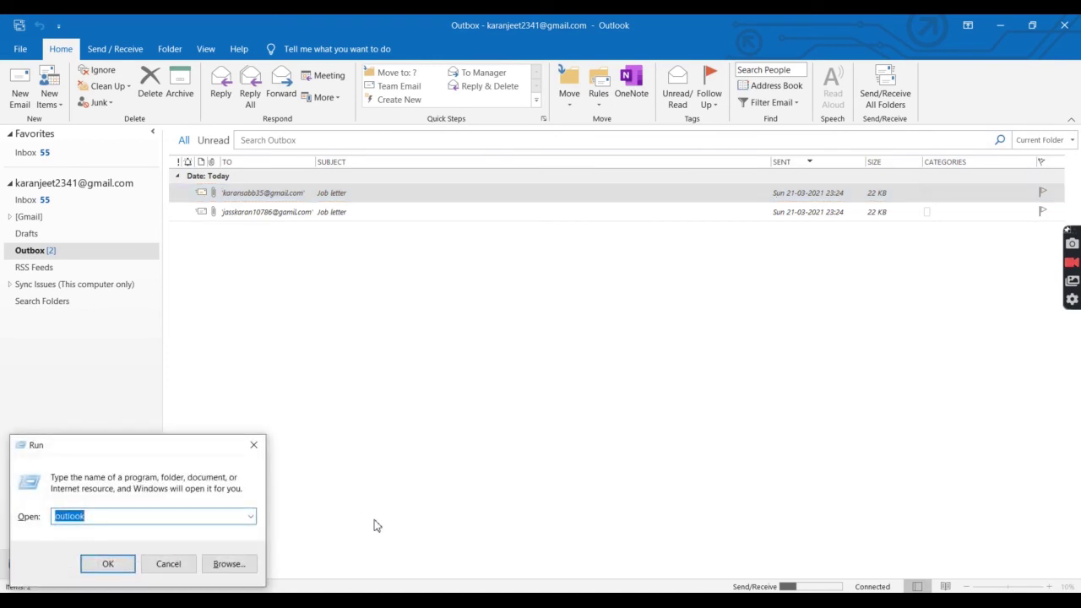
{"action": "key", "text": "BackSpace"}
{"action": "type", "text": "chrome"}
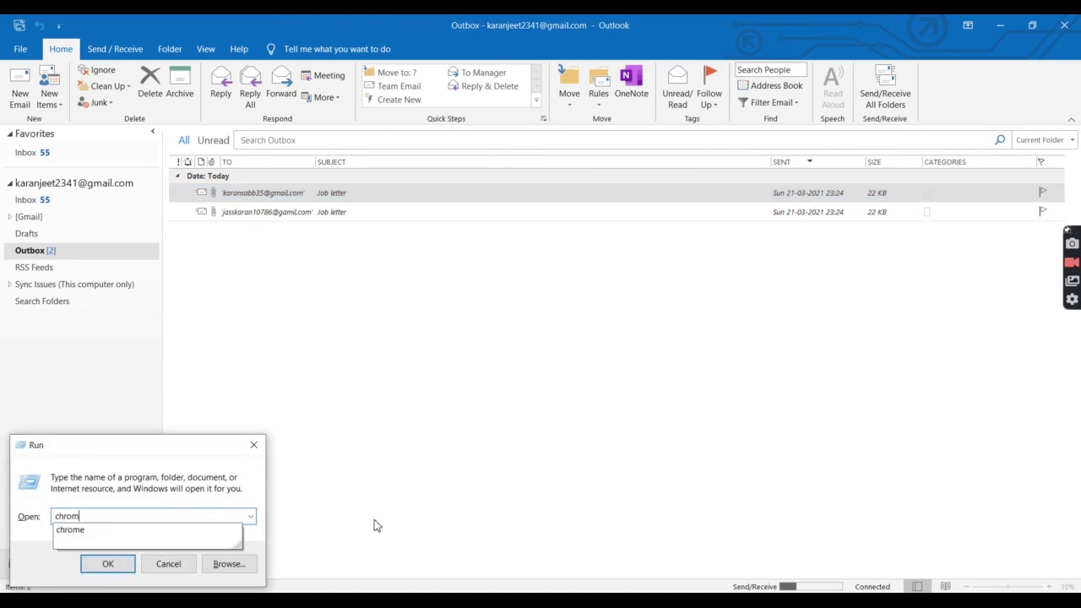
{"action": "key", "text": "Return"}
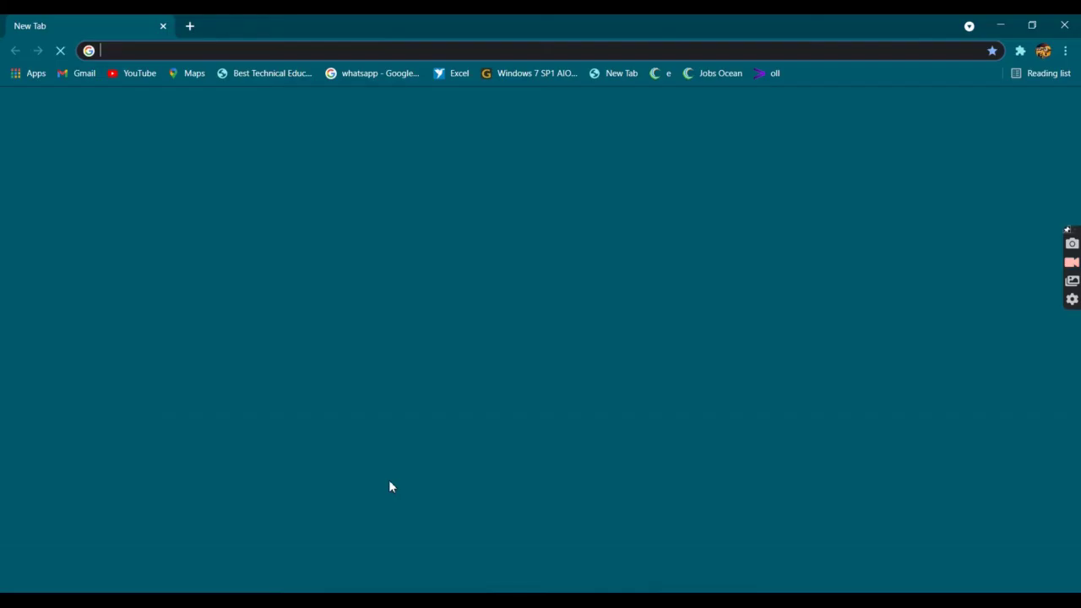
{"action": "key", "text": "ctrl+shift+n"}
{"action": "type", "text": "gm"}
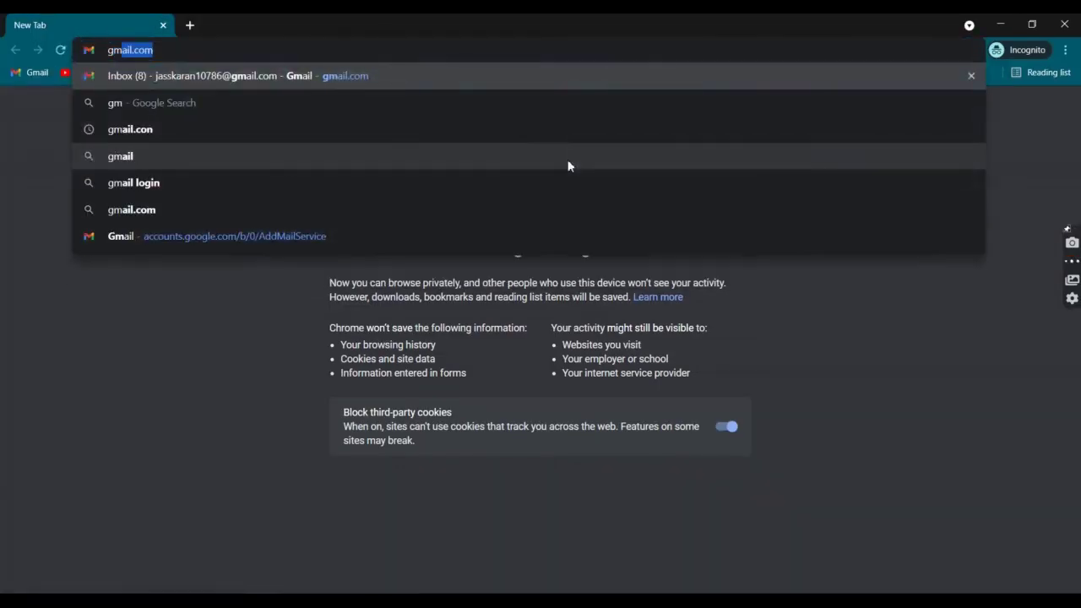
{"action": "type", "text": "ail.com"}
{"action": "key", "text": "Return"}
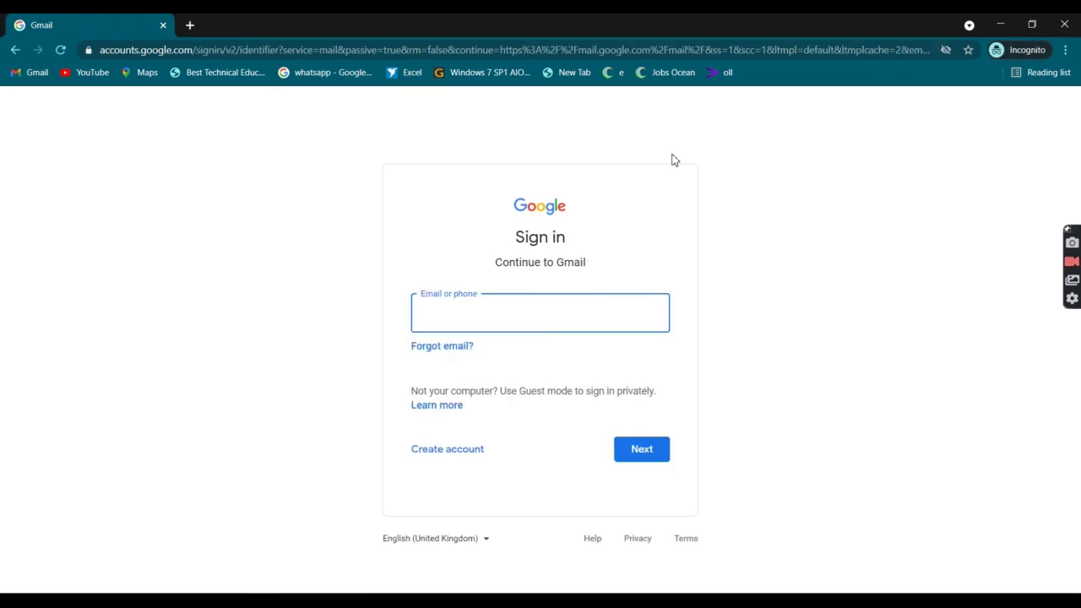
Step: Sign in to Gmail with the recipient's e-mail address and account password
{"action": "type", "text": "k"}
{"action": "key", "text": "Down"}
{"action": "key", "text": "Down"}
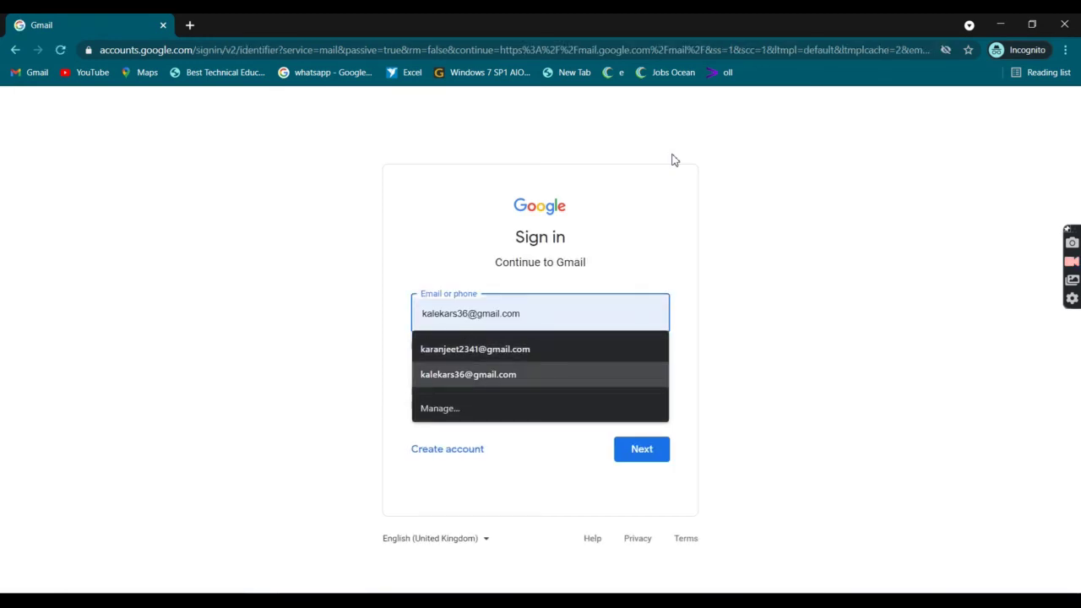
{"action": "key", "text": "Return"}
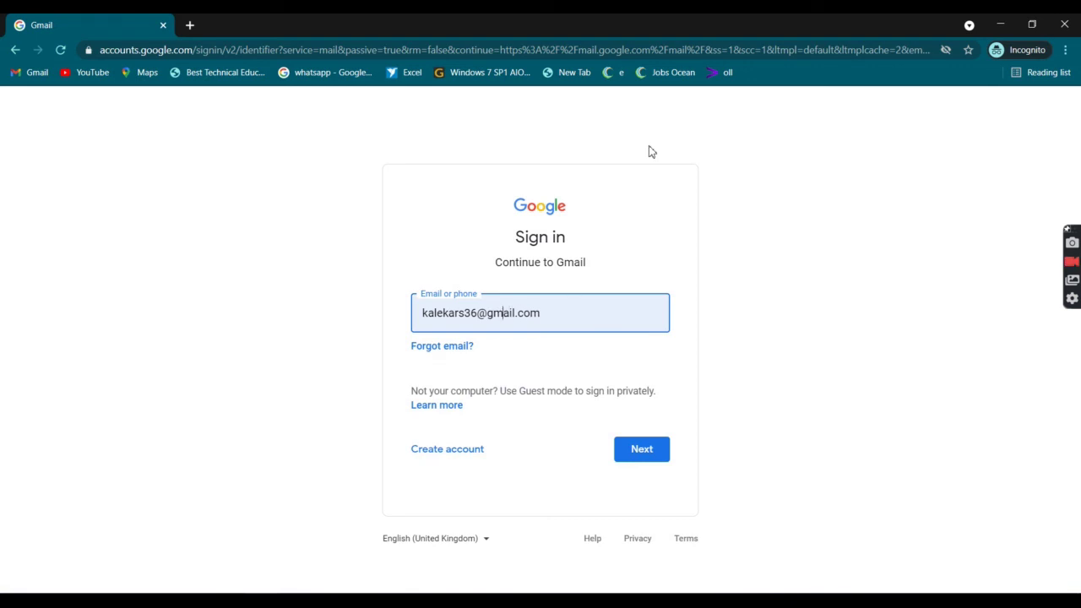
{"action": "key", "text": "ctrl+a"}
{"action": "key", "text": "BackSpace"}
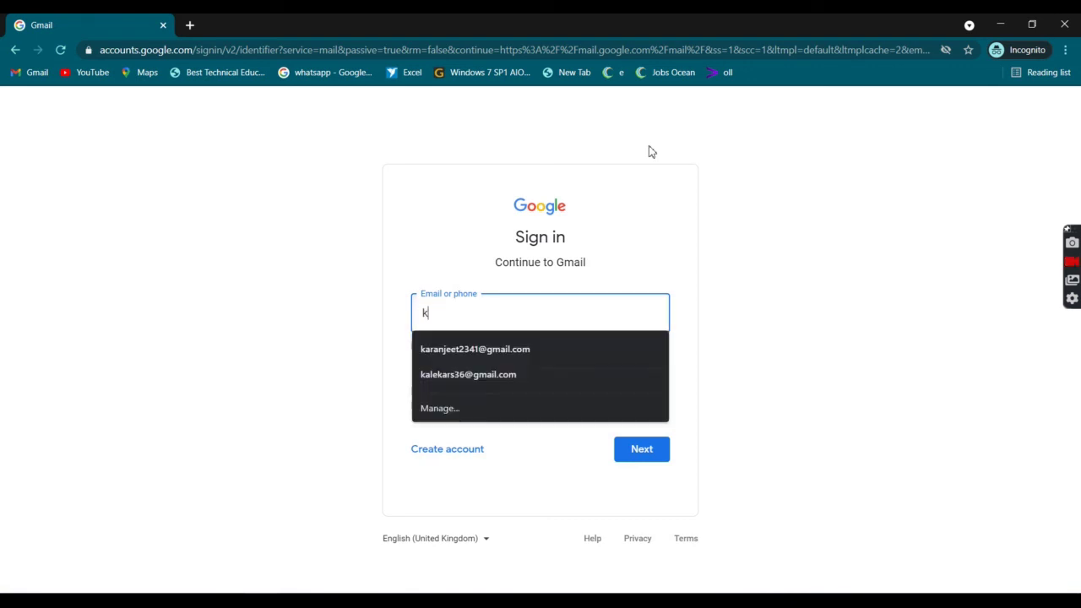
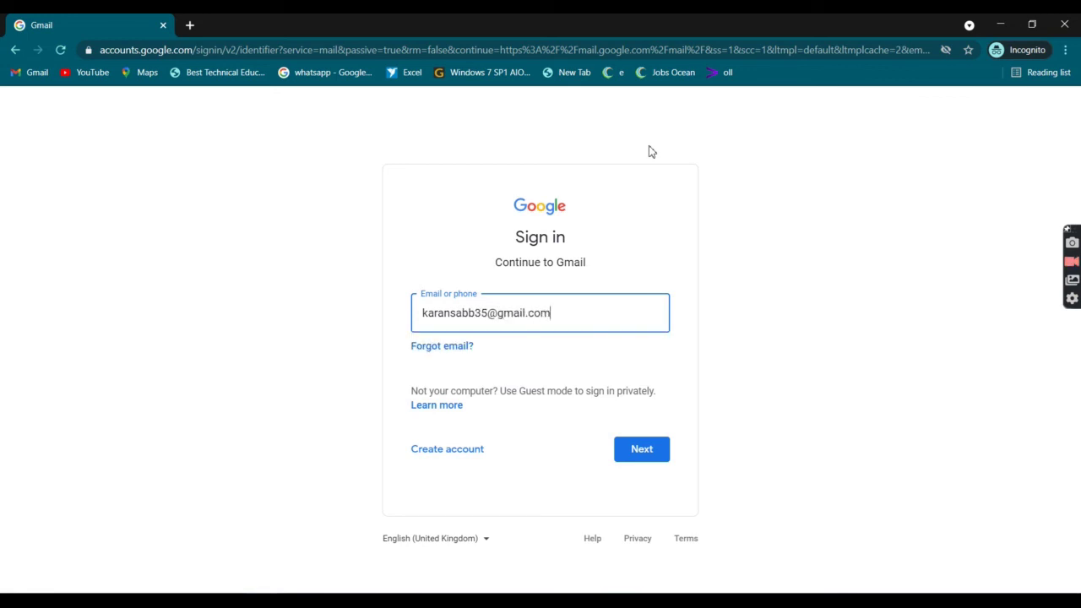
{"action": "key", "text": "Return"}
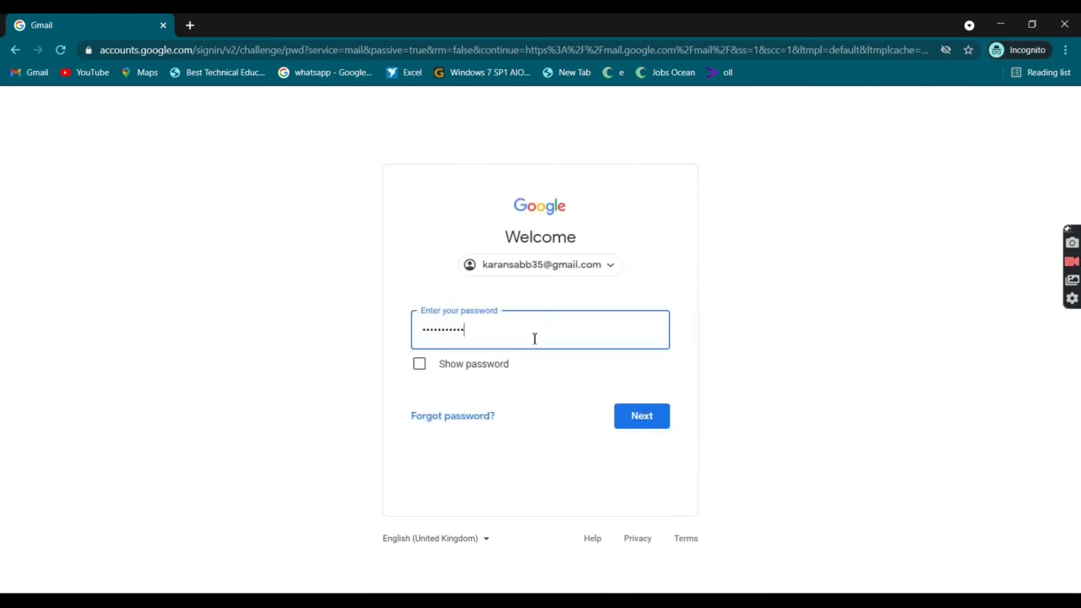
{"action": "key", "text": "Return"}
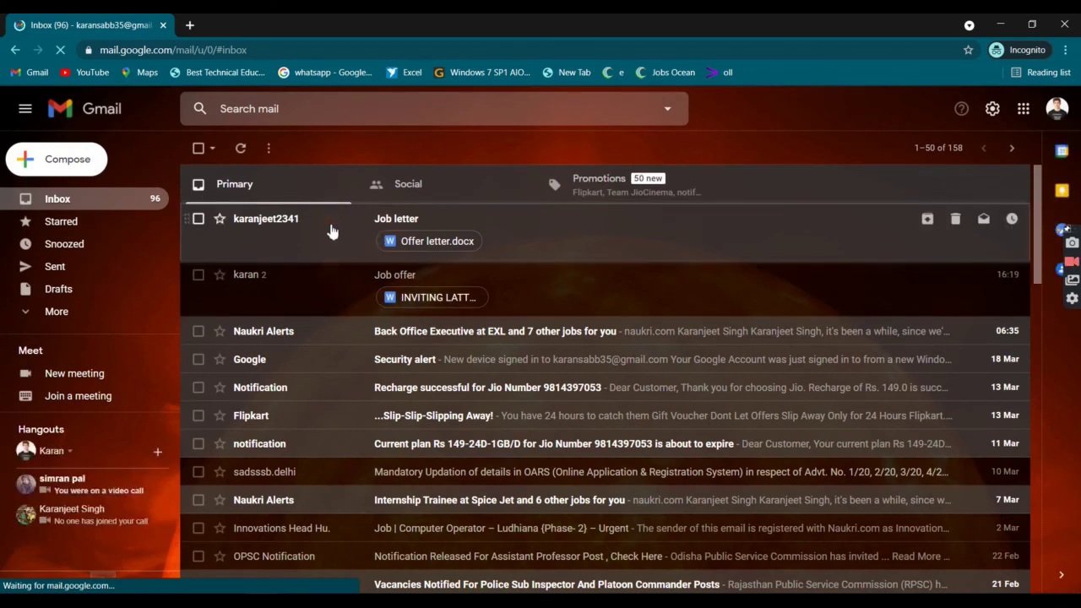
Step: Open the received Job letter email and preview its Offer letter.docx attachment
{"action": "left_click", "coordinate": [332, 232]}
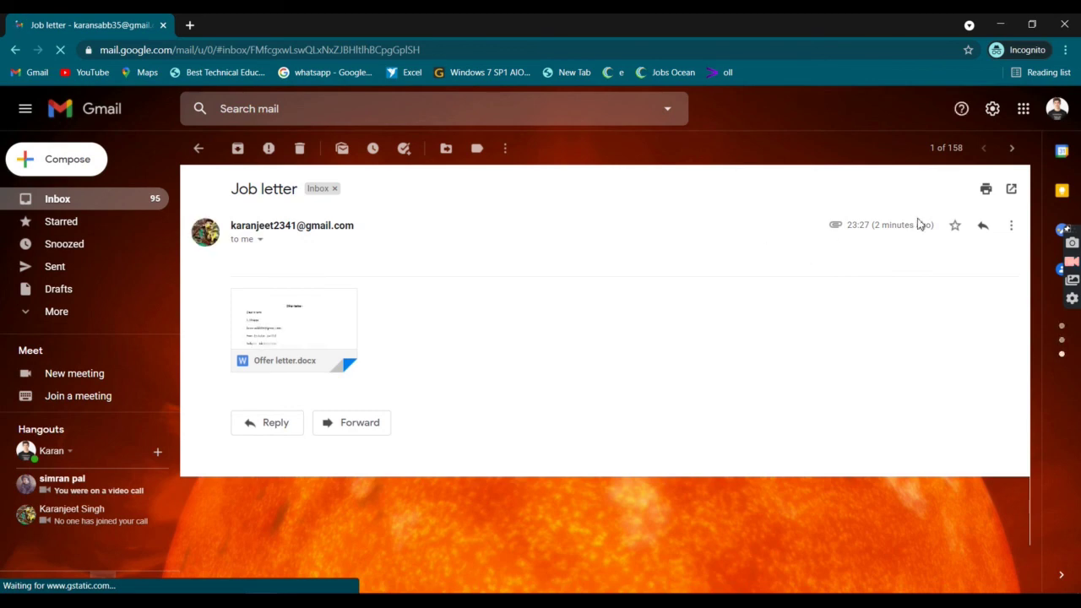
{"action": "left_click_drag", "start_coordinate": [916, 225], "coordinate": [880, 228]}
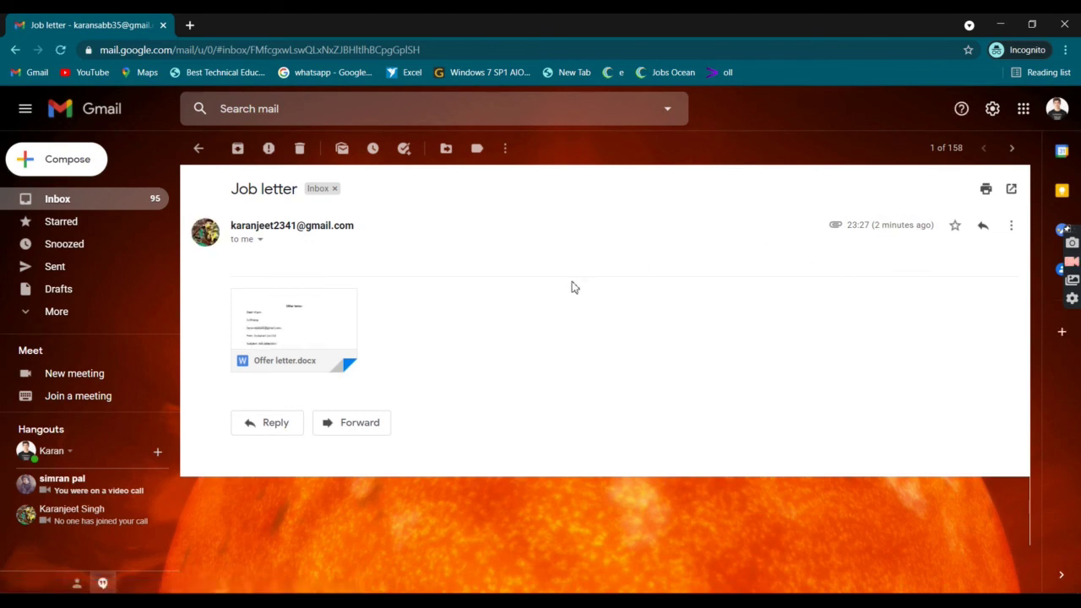
{"action": "left_click", "coordinate": [294, 321]}
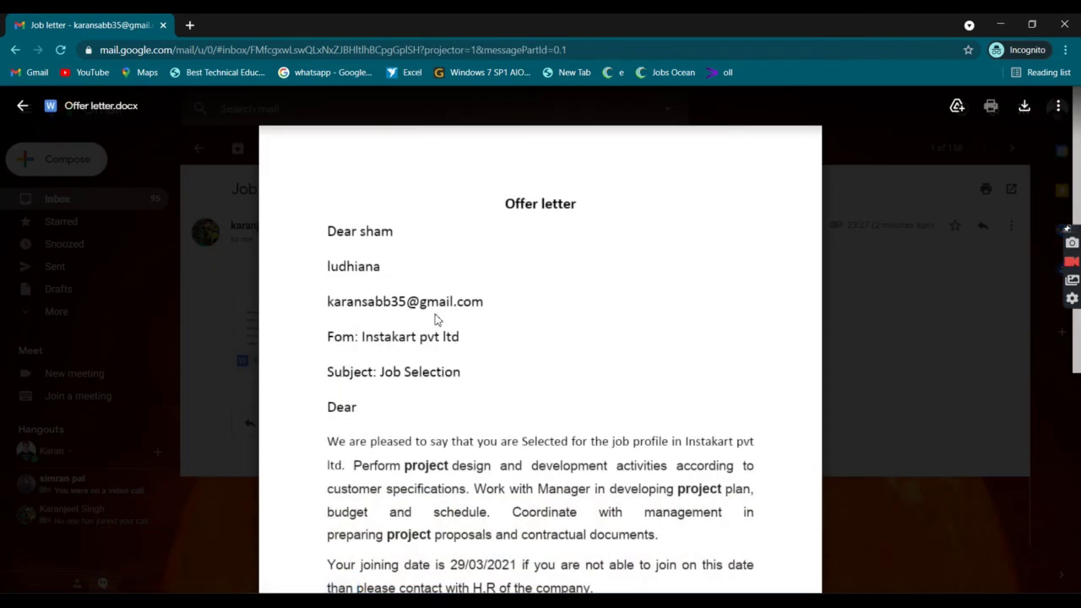
Step: Check the merged recipient name and e-mail address in the previewed offer letter
{"action": "double_click", "coordinate": [370, 235]}
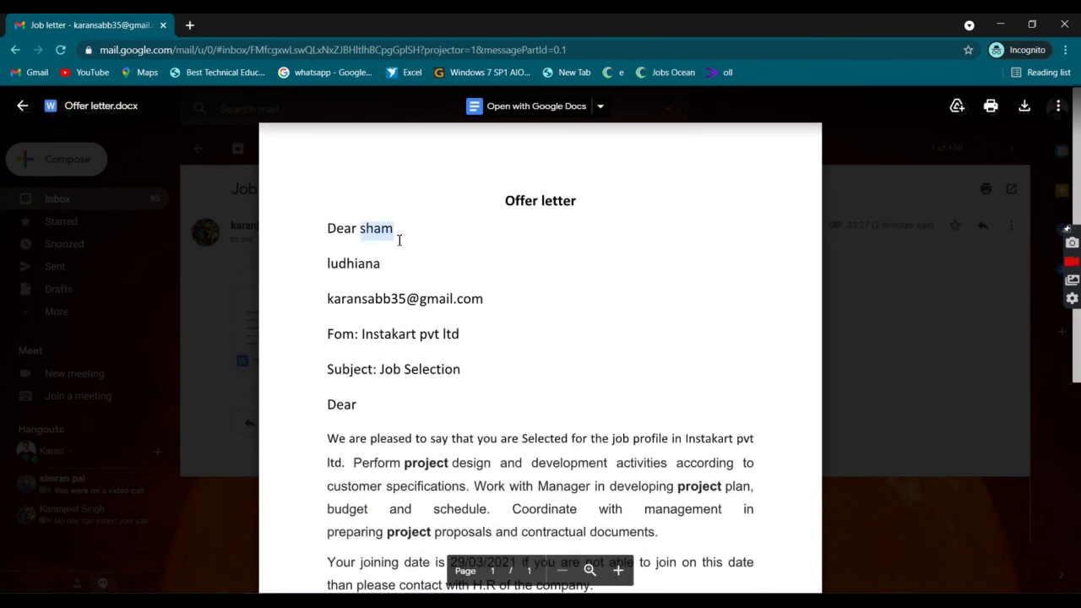
{"action": "left_click", "coordinate": [403, 242]}
{"action": "double_click", "coordinate": [399, 295]}
{"action": "left_click", "coordinate": [399, 295]}
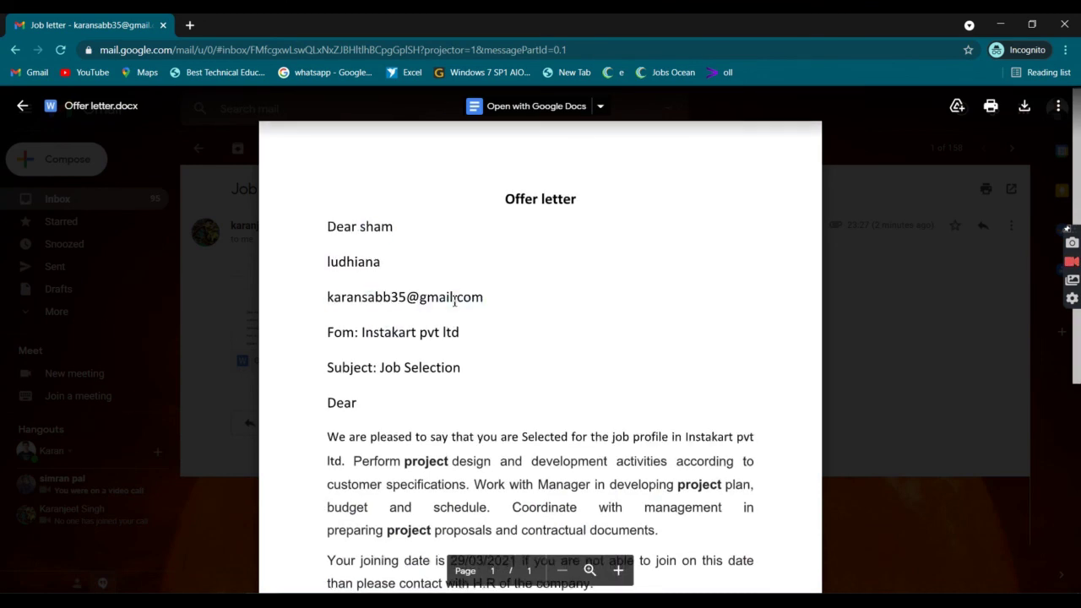
{"action": "scroll", "coordinate": [393, 287], "scroll_direction": "down", "scroll_amount": 1}
{"action": "double_click", "coordinate": [386, 272]}
{"action": "left_click", "coordinate": [461, 274]}
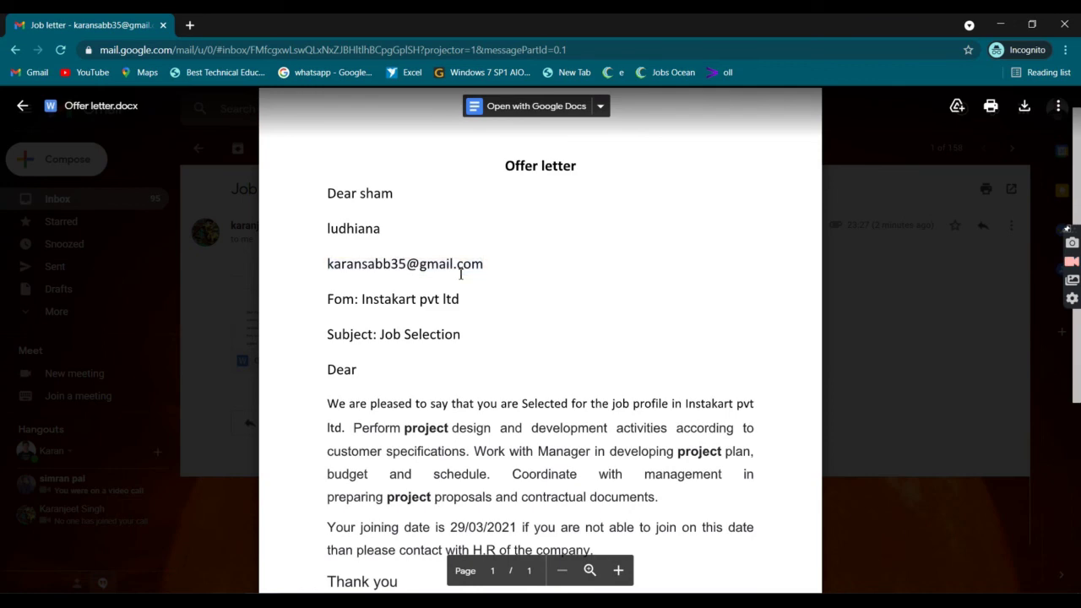
{"action": "scroll", "coordinate": [467, 341], "scroll_direction": "down", "scroll_amount": 4}
{"action": "scroll", "coordinate": [467, 342], "scroll_direction": "up", "scroll_amount": 5}
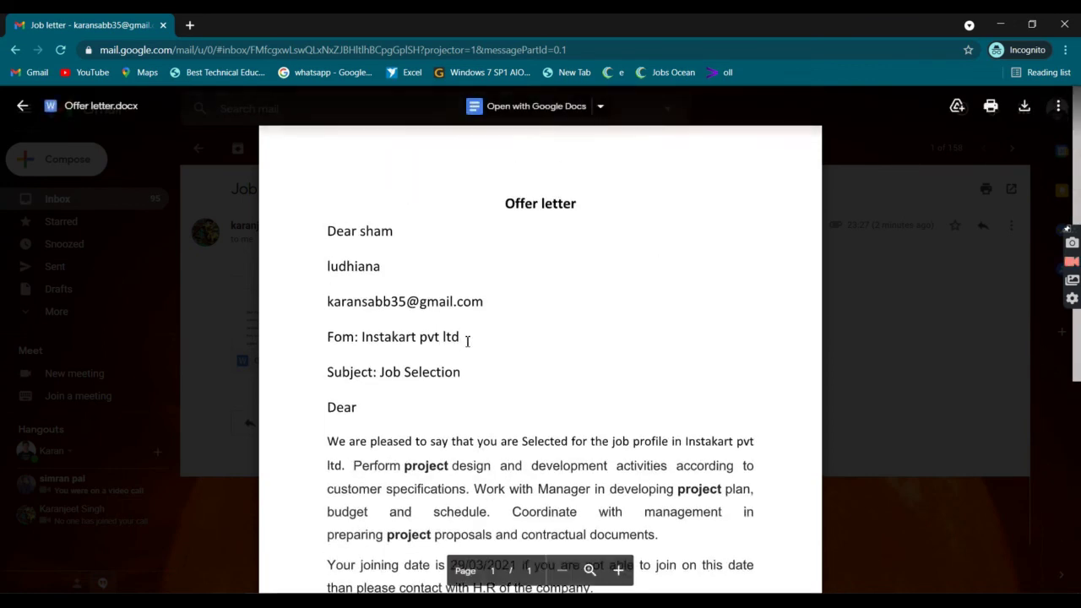
Step: Close the attachment preview, return to the inbox, and sign out of the Gmail account
{"action": "left_click", "coordinate": [887, 283]}
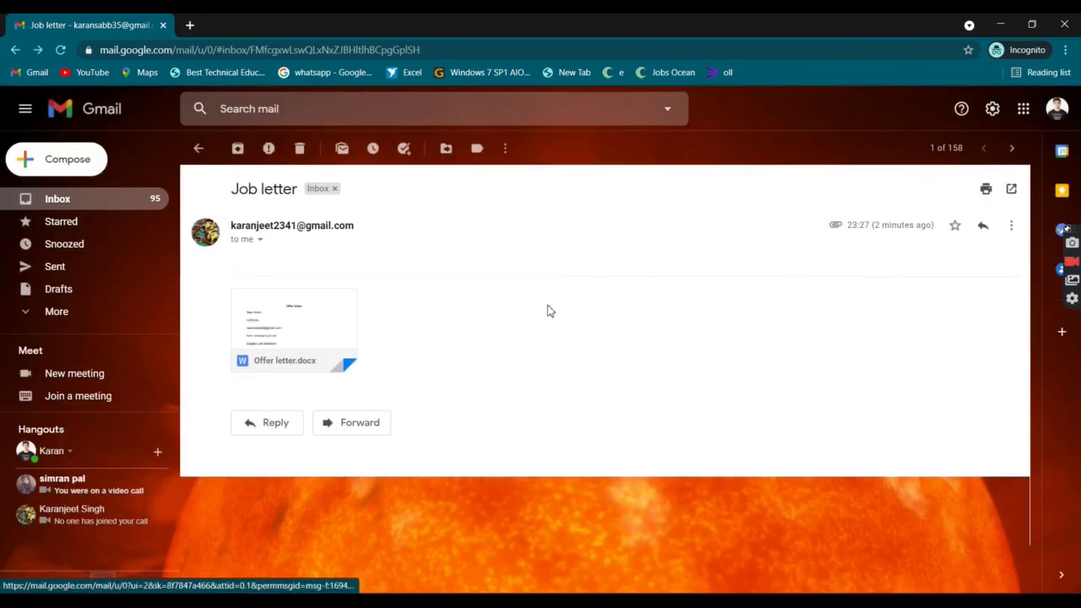
{"action": "left_click", "coordinate": [196, 148]}
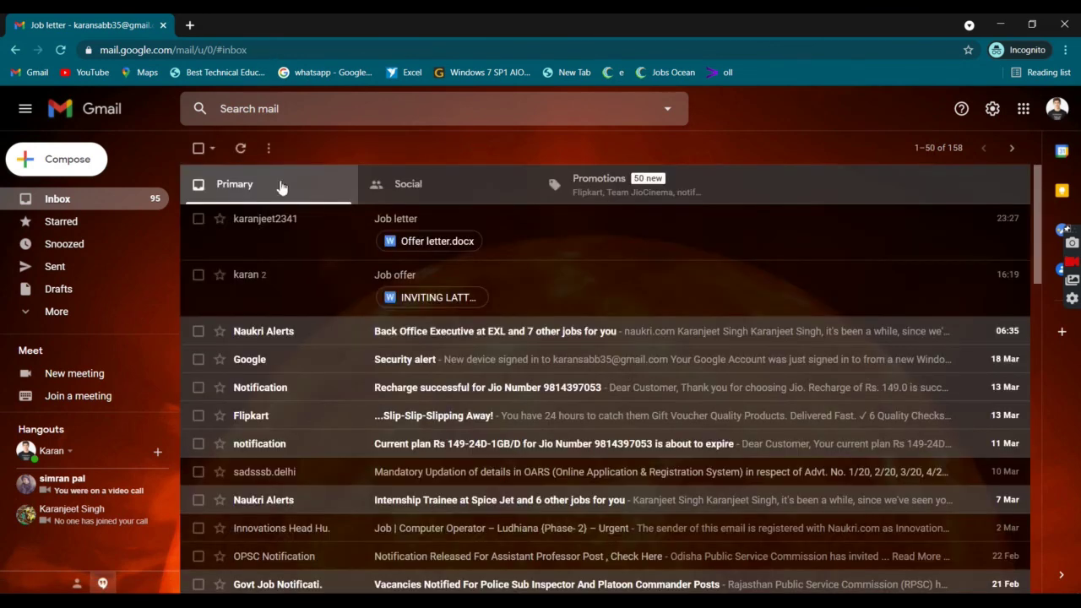
{"action": "left_click", "coordinate": [1066, 107]}
{"action": "left_click", "coordinate": [1066, 108]}
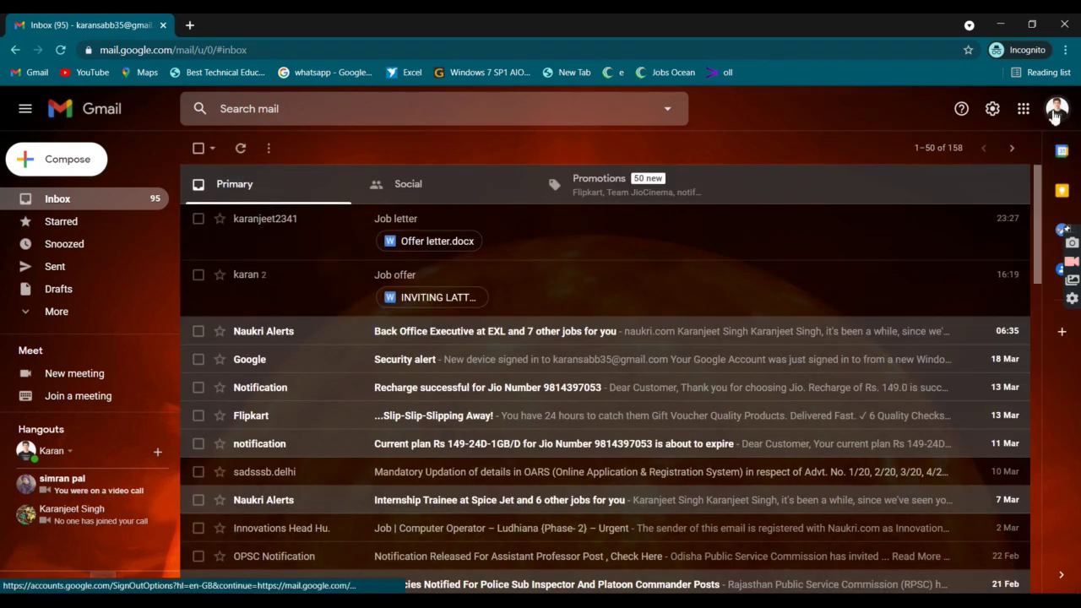
{"action": "left_click", "coordinate": [1056, 114]}
{"action": "left_click", "coordinate": [955, 353]}
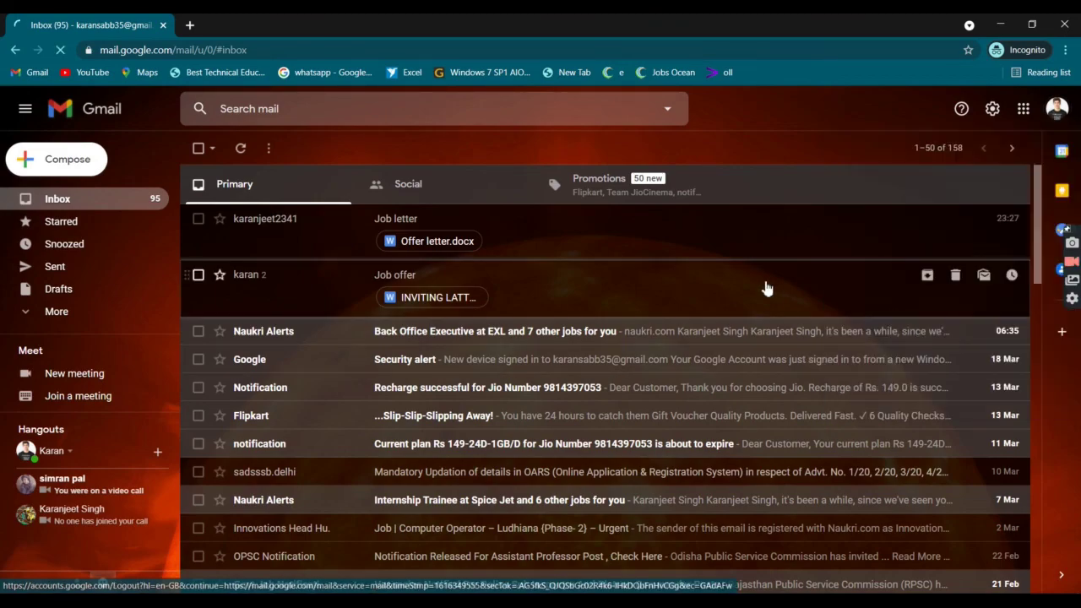